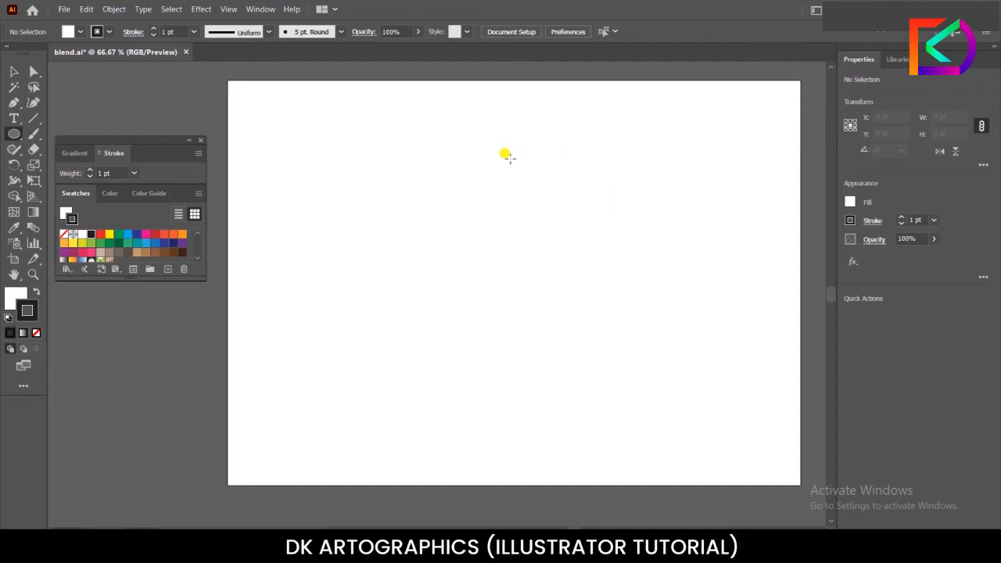
- Draw a circle with red fill and no stroke near the upper middle of the artboard
click(98, 235)
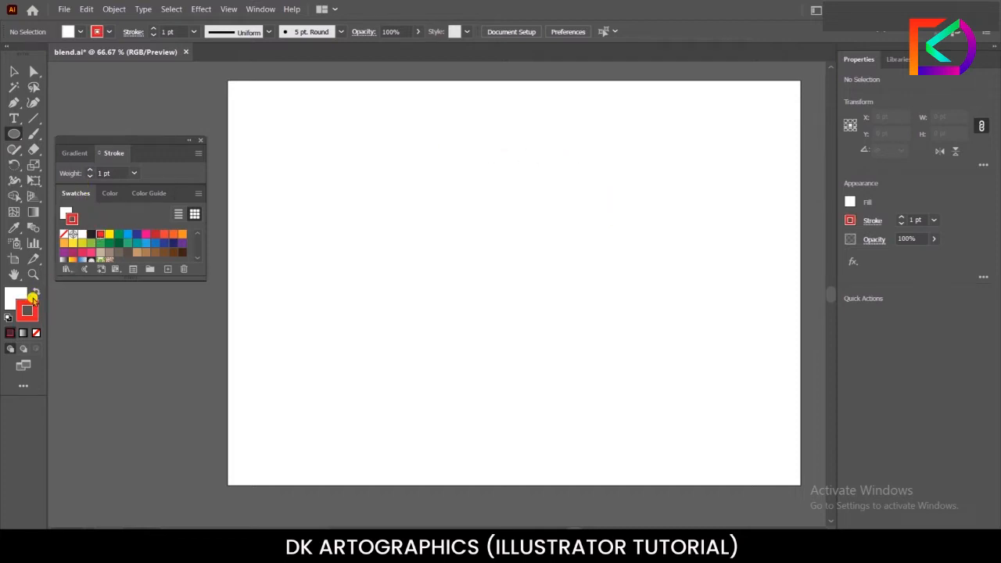
click(33, 298)
click(36, 333)
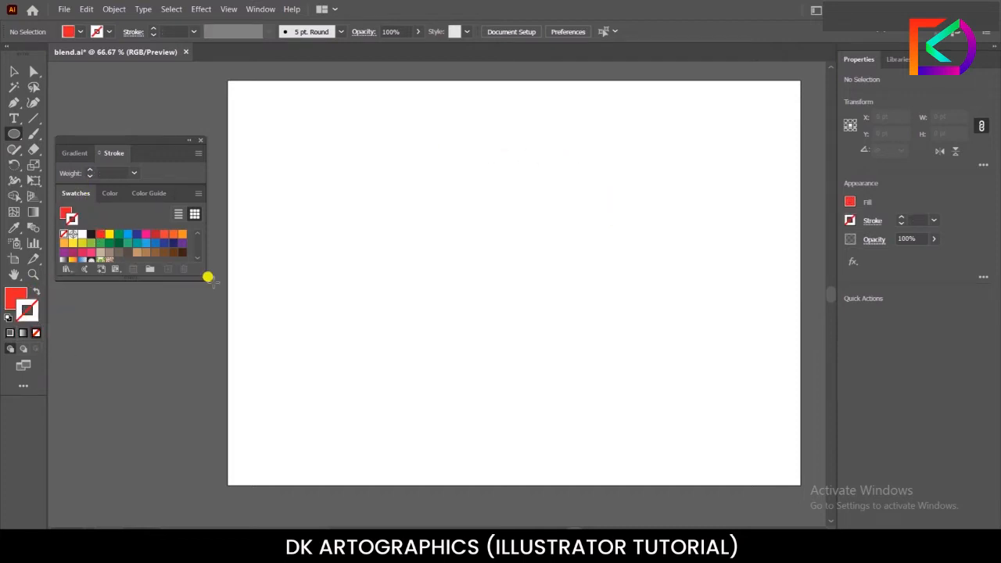
mouse_move(458, 131)
mouse_down()
mouse_move(512, 183)
mouse_move(499, 169)
mouse_up()
click(14, 72)
click(503, 255)
click(424, 201)
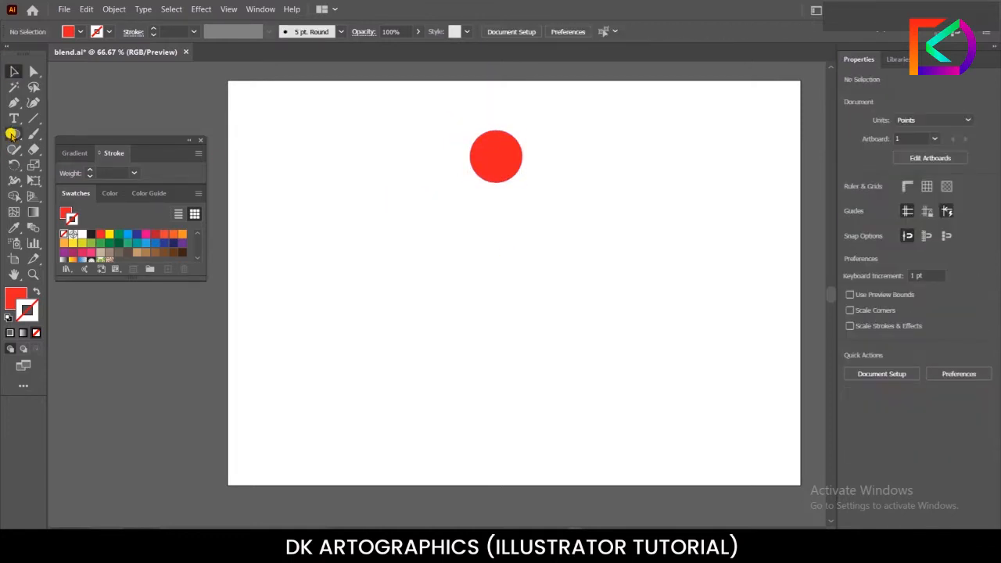
- Draw a dark blue square about 101 pt wide, without stroke, below the circle near the artboard's lower edge
drag(12, 134, 74, 133)
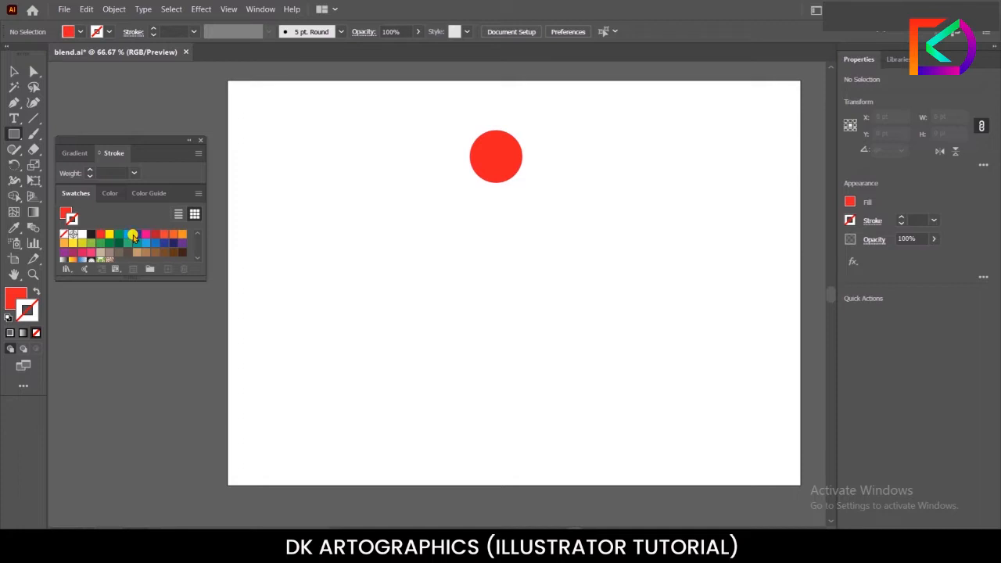
click(134, 236)
click(33, 291)
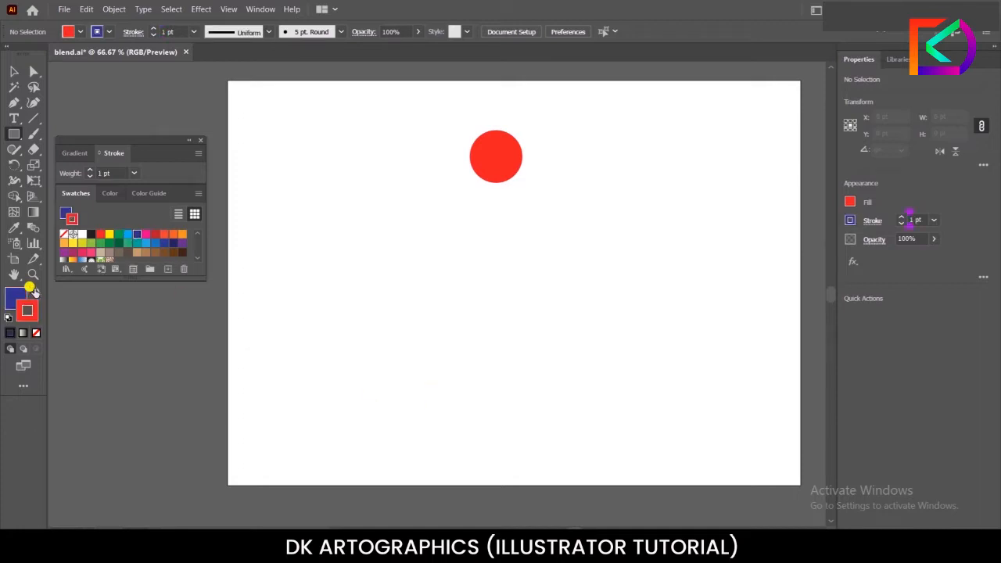
click(35, 333)
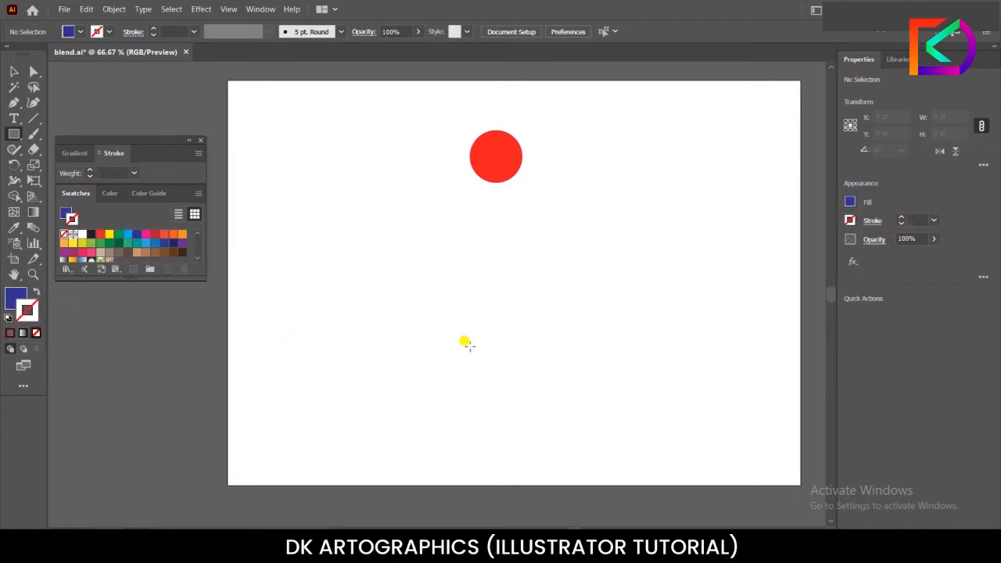
drag(464, 361, 528, 416)
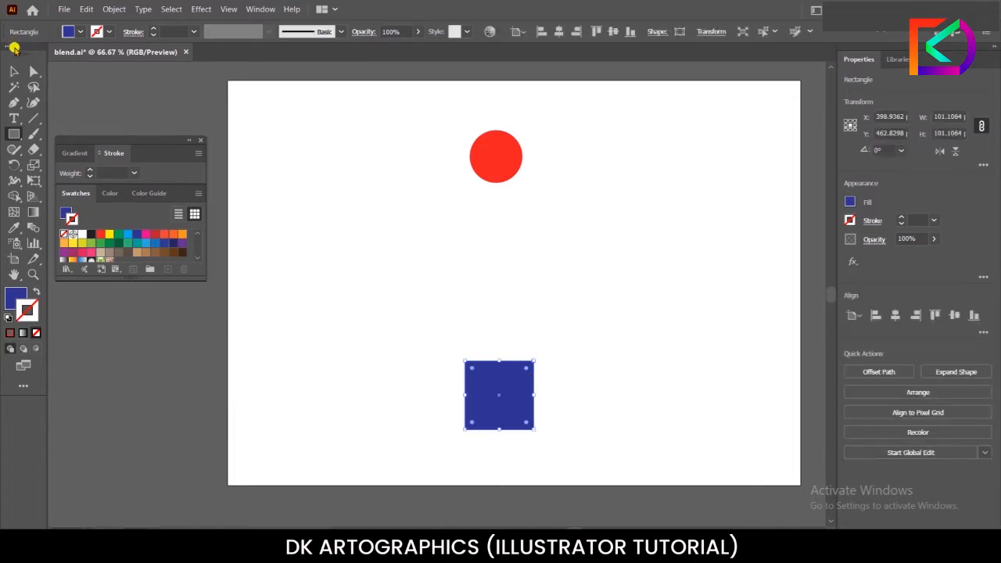
key(v)
click(462, 268)
- Scale the blue square down to about 90 pt and align it with the circle on their horizontal centres
click(487, 406)
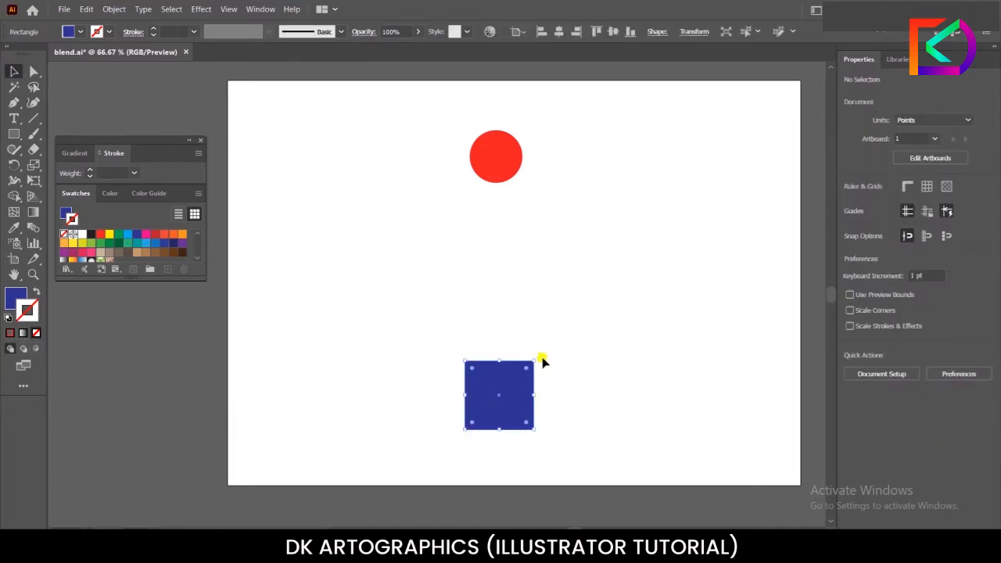
mouse_move(530, 361)
mouse_down()
mouse_move(516, 376)
mouse_move(525, 368)
mouse_up()
click(370, 118)
drag(380, 90, 579, 449)
click(560, 32)
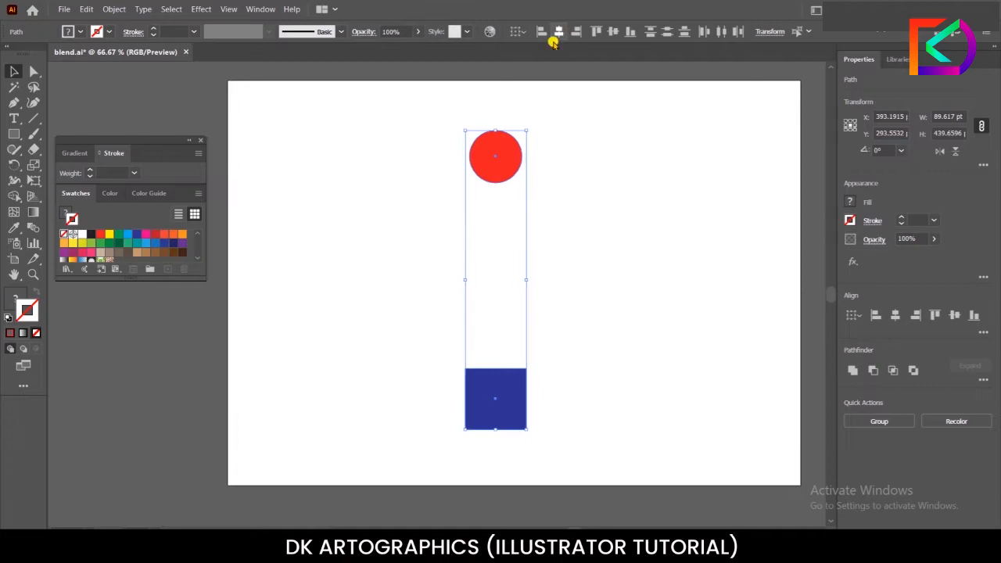
click(411, 179)
drag(386, 89, 596, 405)
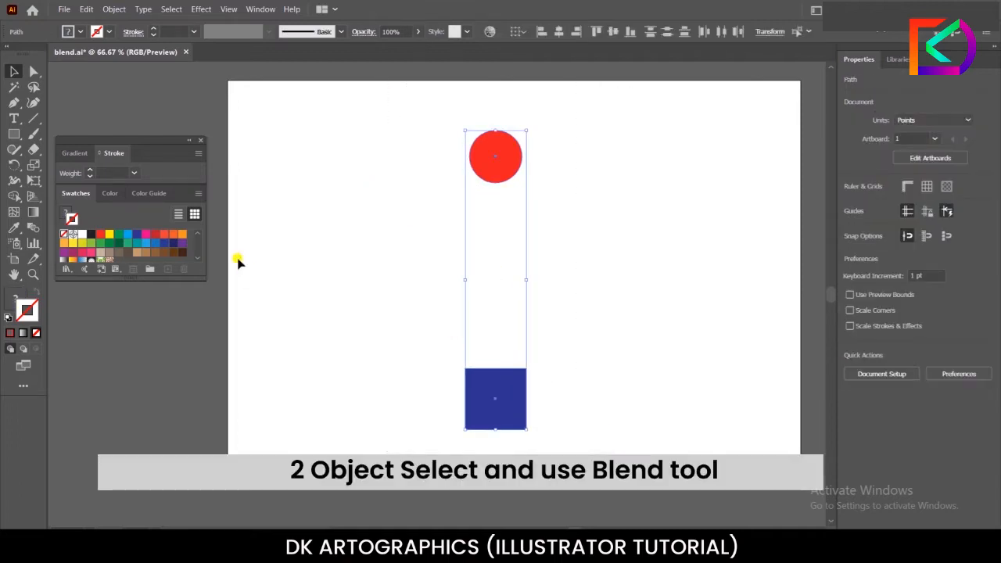
click(368, 242)
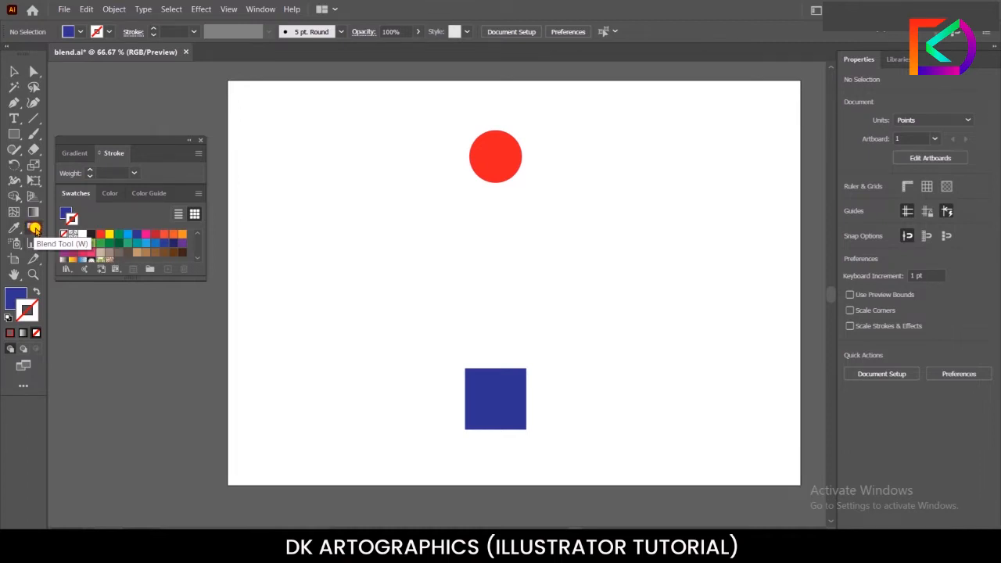
- Blend the red circle into the blue square with the Blend tool and shift the blend slightly down and right
click(34, 229)
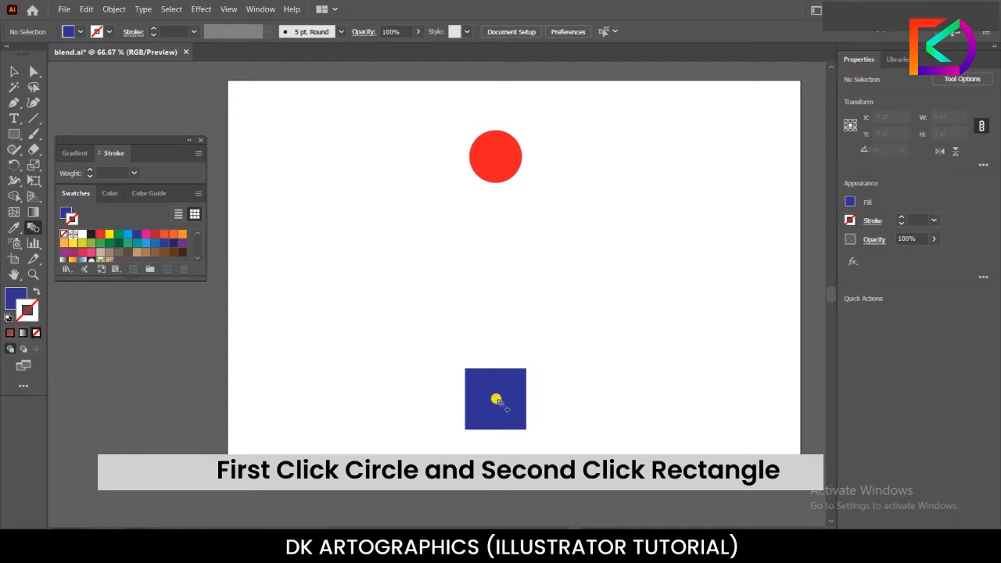
click(497, 401)
click(14, 71)
click(407, 238)
mouse_move(500, 268)
mouse_down()
mouse_move(503, 259)
mouse_move(511, 274)
mouse_up()
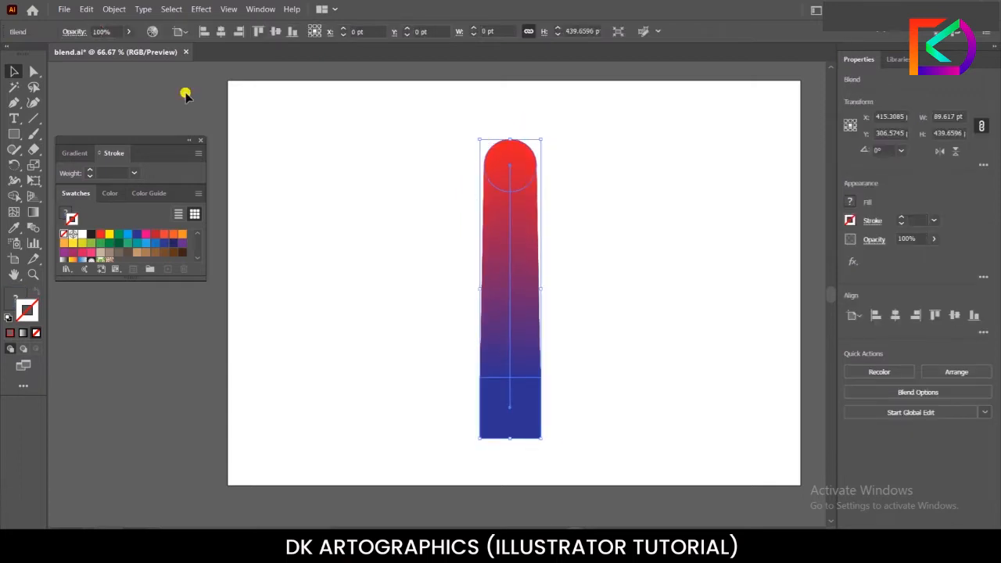
- Change the blend's spacing from Smooth Color to Specified Steps with 5 steps
click(112, 8)
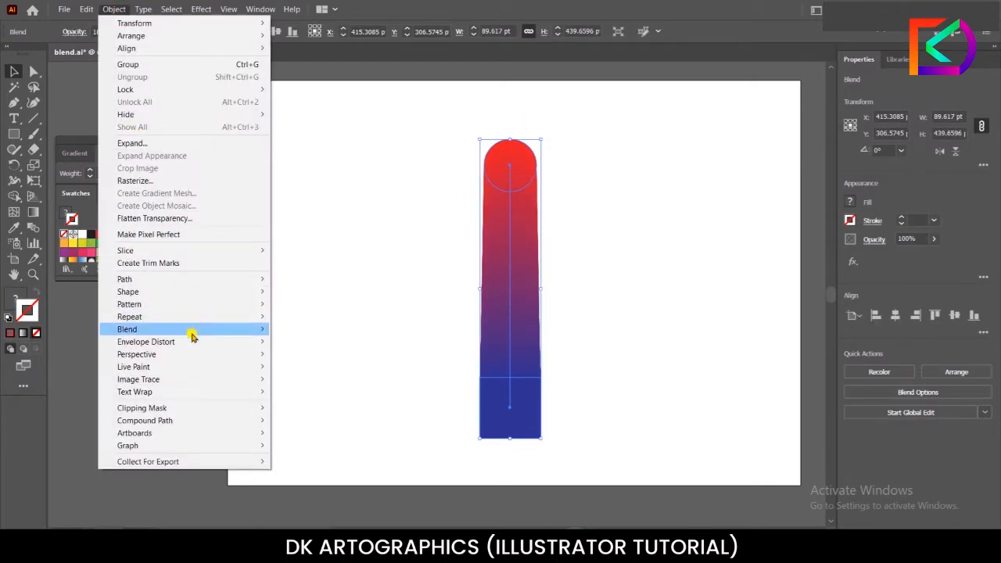
mouse_move(201, 289)
mouse_move(201, 330)
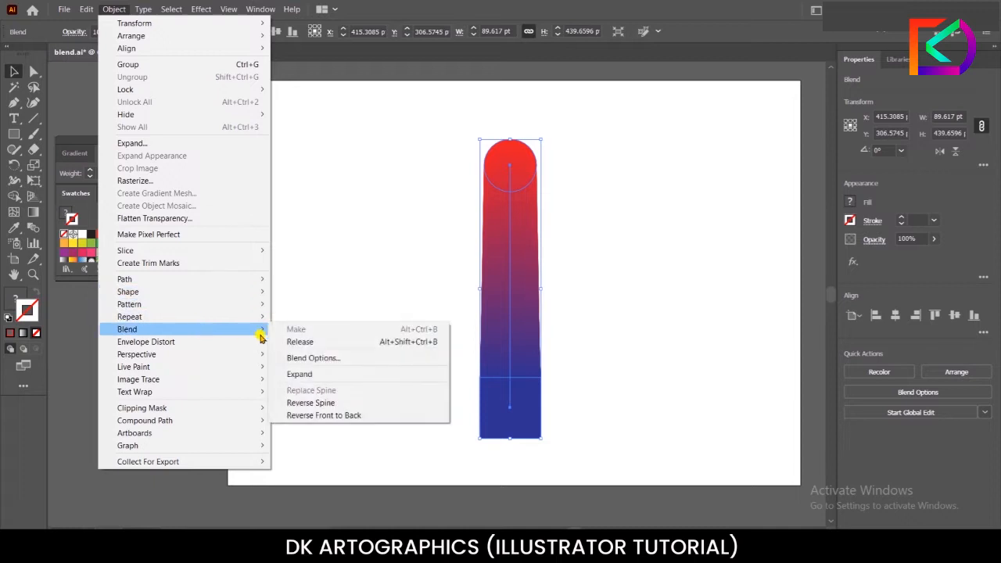
click(327, 359)
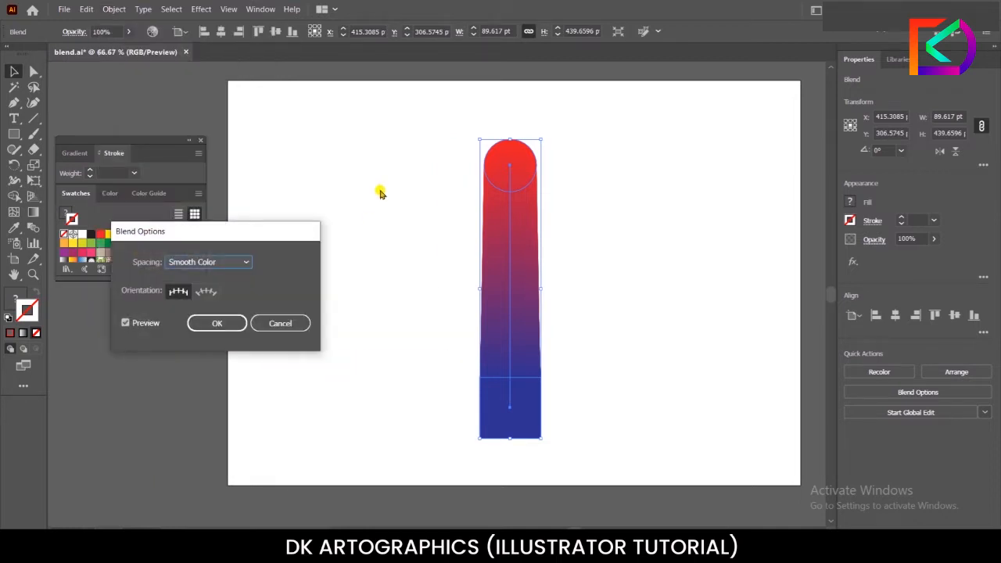
click(240, 262)
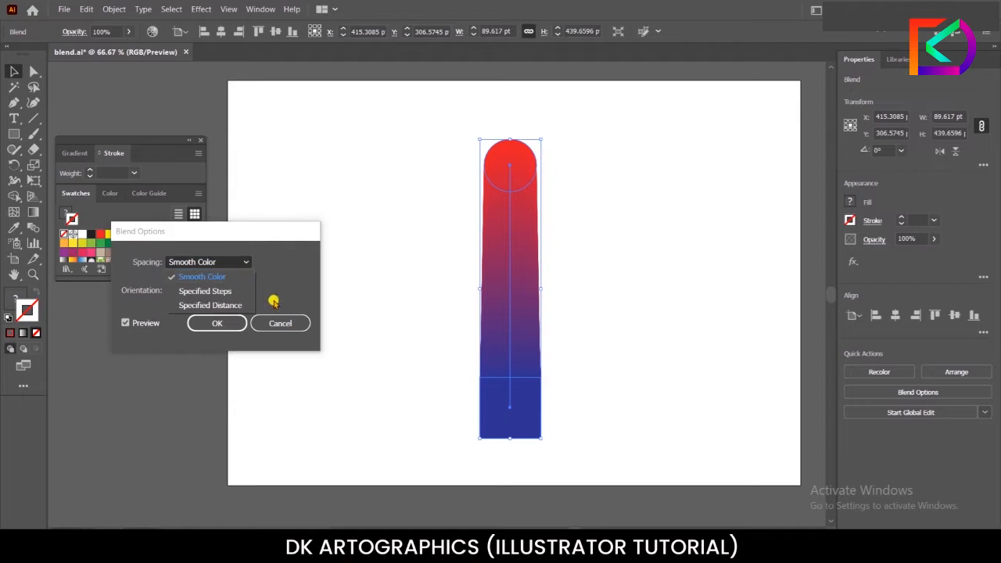
click(225, 290)
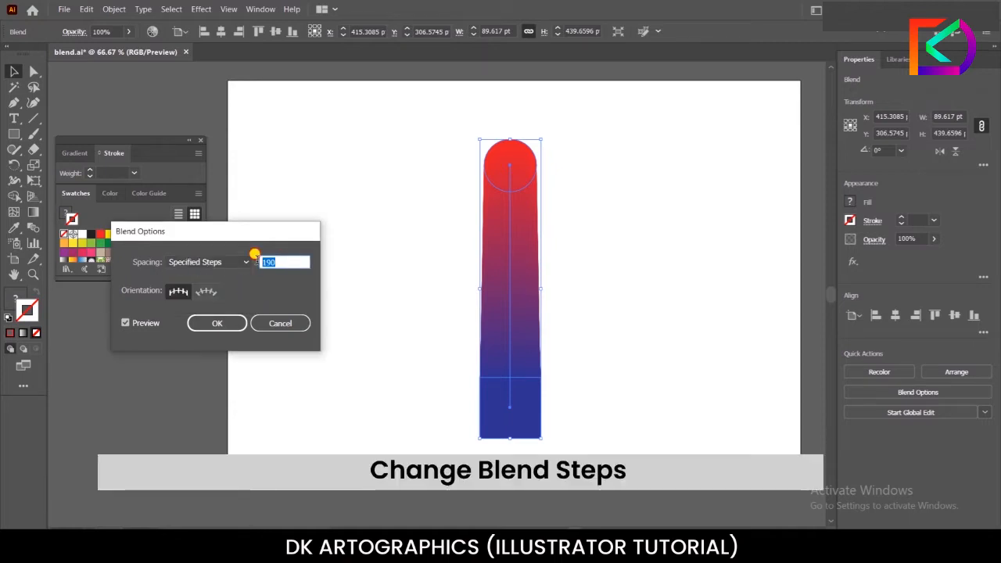
key(Tab)
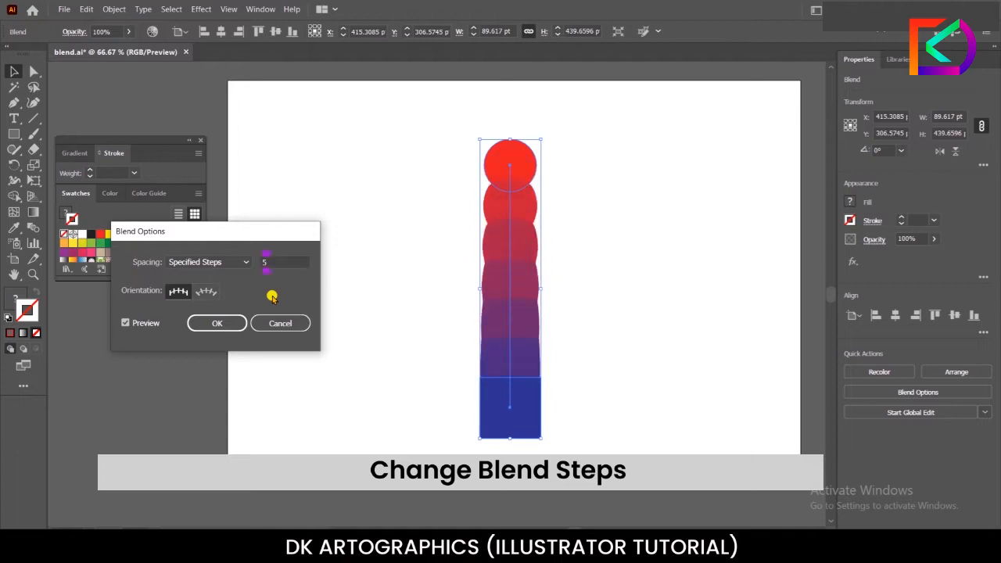
- Reduce the blend to 3 specified steps and apply the blend options
double_click(265, 261)
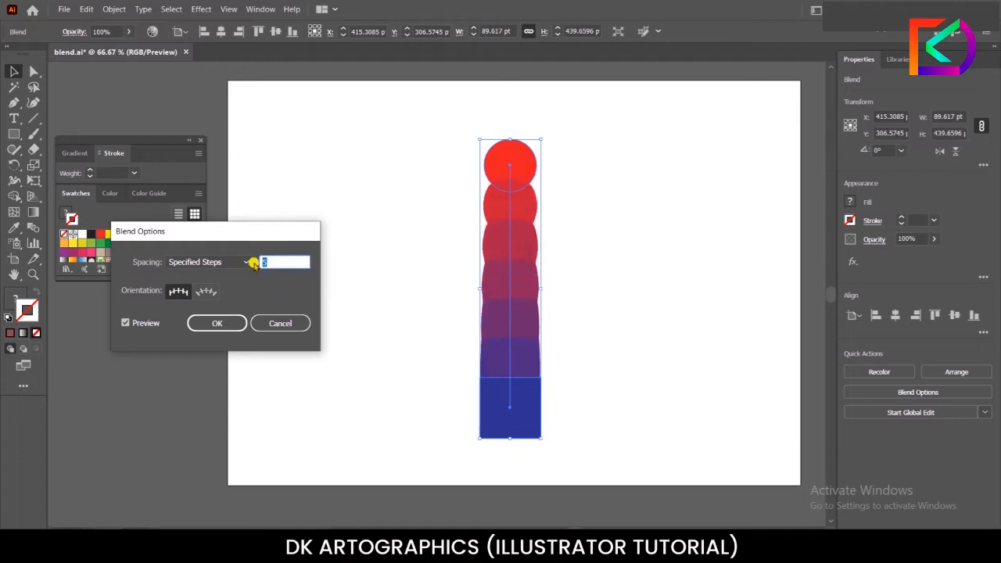
text(3)
key(Tab)
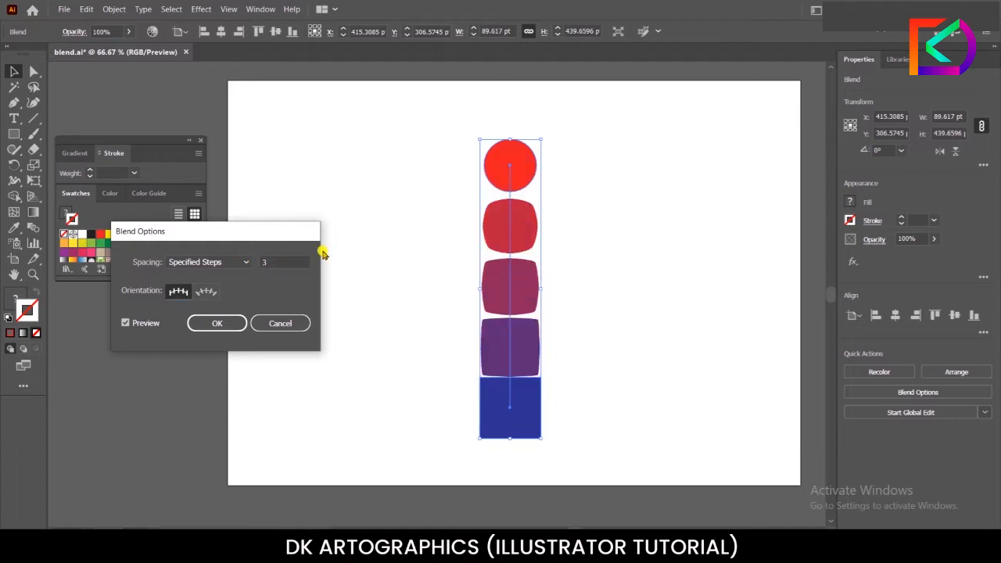
click(217, 323)
click(463, 321)
- Move the whole blend slightly up and right, to about X 443 pt and Y 293 pt
drag(508, 236, 528, 227)
scroll(531, 170, up, 1)
scroll(532, 171, up, 1)
scroll(531, 170, down, 2)
scroll(513, 408, up, 1)
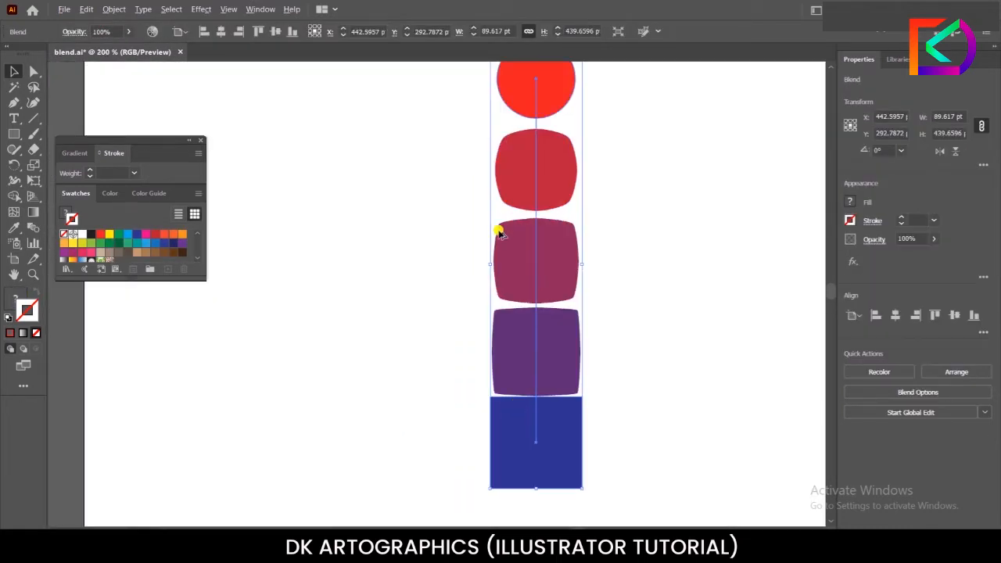
scroll(448, 289, down, 1)
click(345, 213)
- Move only the blue end square downward to stretch the blend to about 539 pt tall, and shift the whole blend slightly up
click(511, 187)
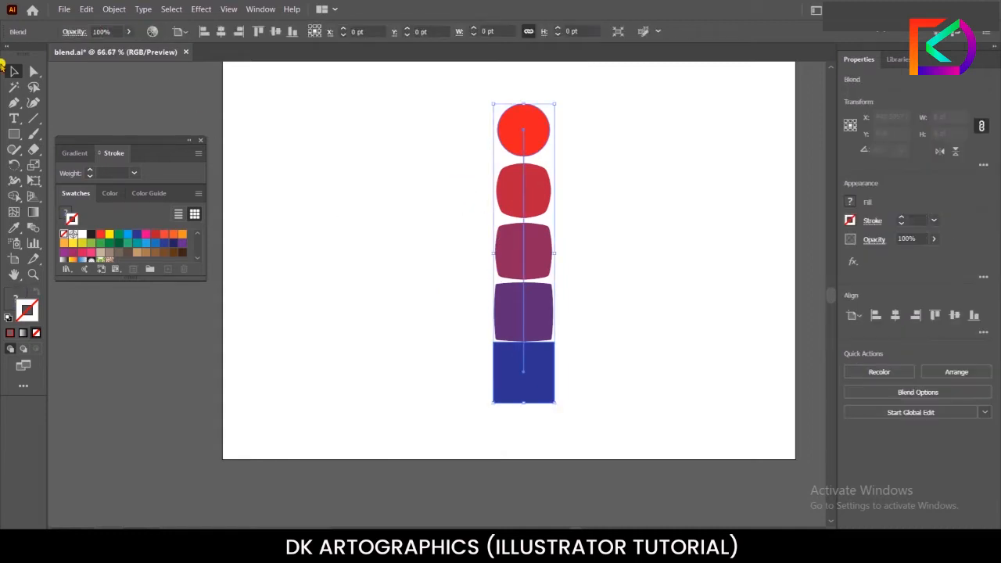
key(a)
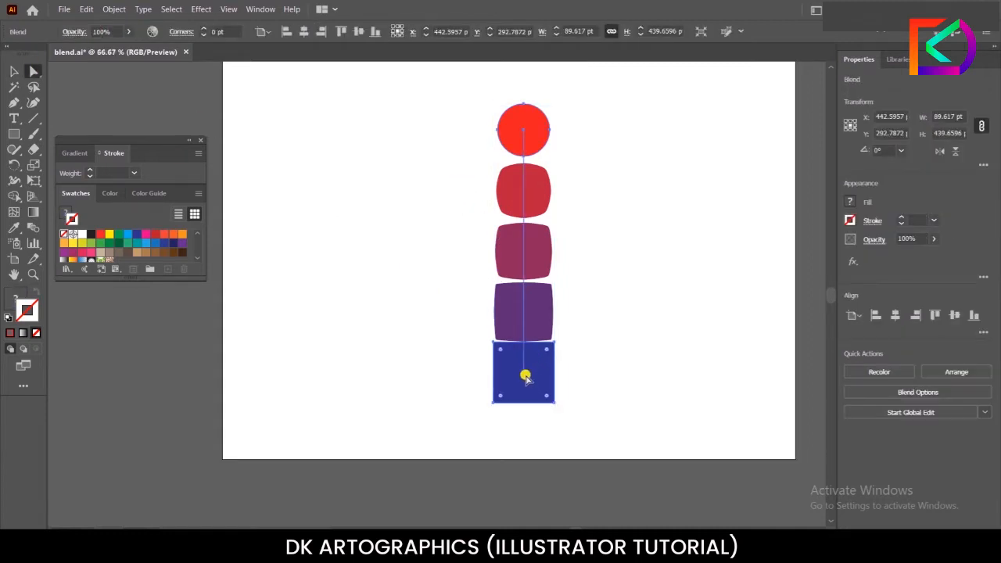
drag(524, 376, 526, 443)
click(11, 68)
drag(500, 283, 506, 255)
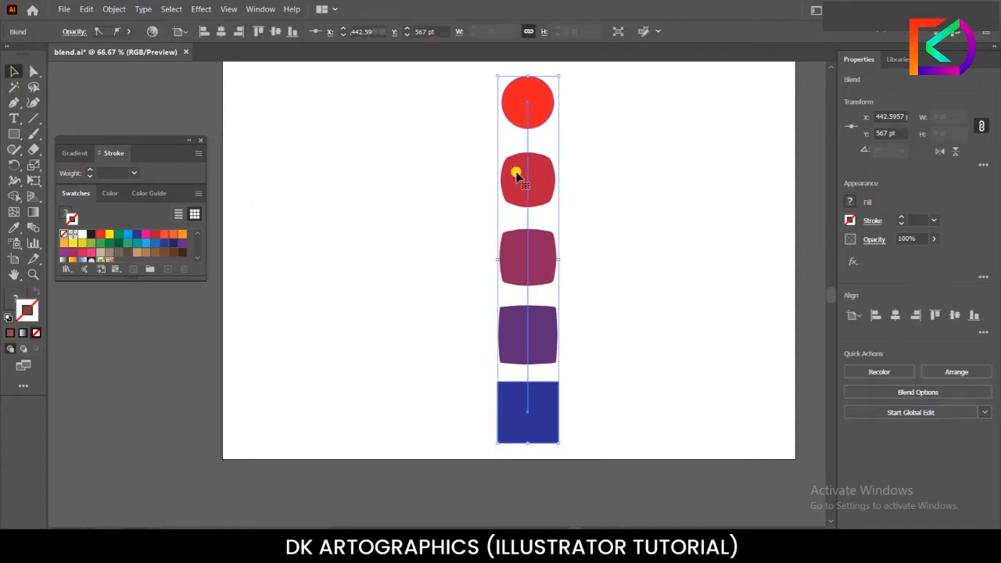
- Examine how the intermediate blend shapes change in form and colour from the red circle to the blue square
scroll(520, 70, up, 3)
click(399, 237)
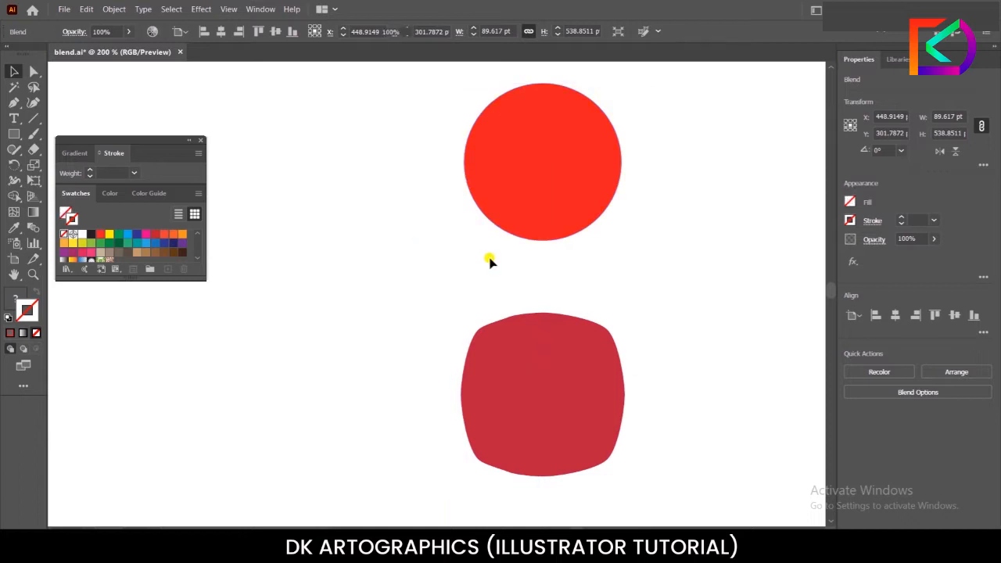
key(h)
drag(454, 295, 445, 168)
drag(416, 331, 394, 250)
drag(372, 368, 362, 260)
drag(369, 426, 371, 331)
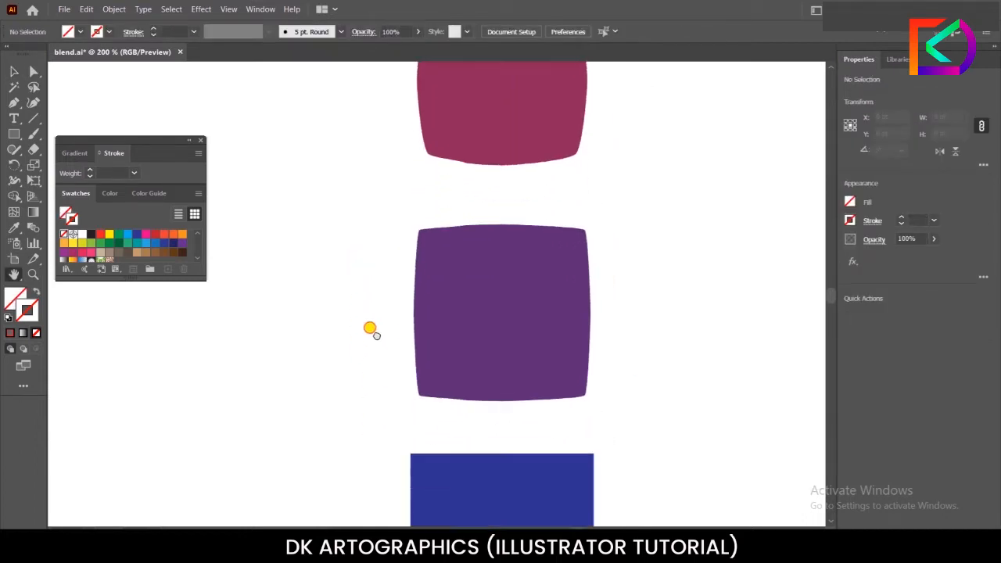
drag(373, 407, 376, 340)
drag(383, 386, 386, 348)
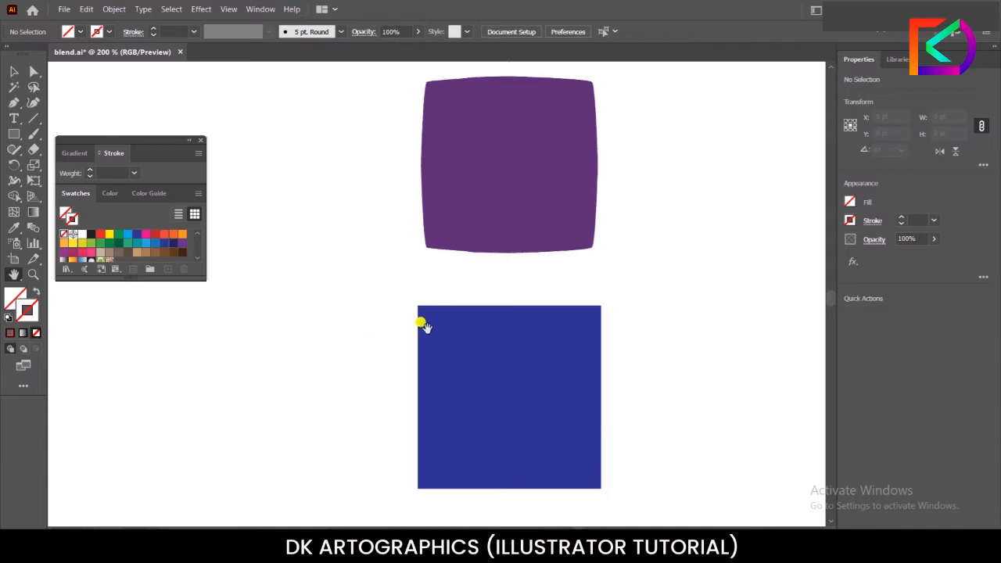
scroll(422, 326, down, 3)
scroll(404, 226, up, 5)
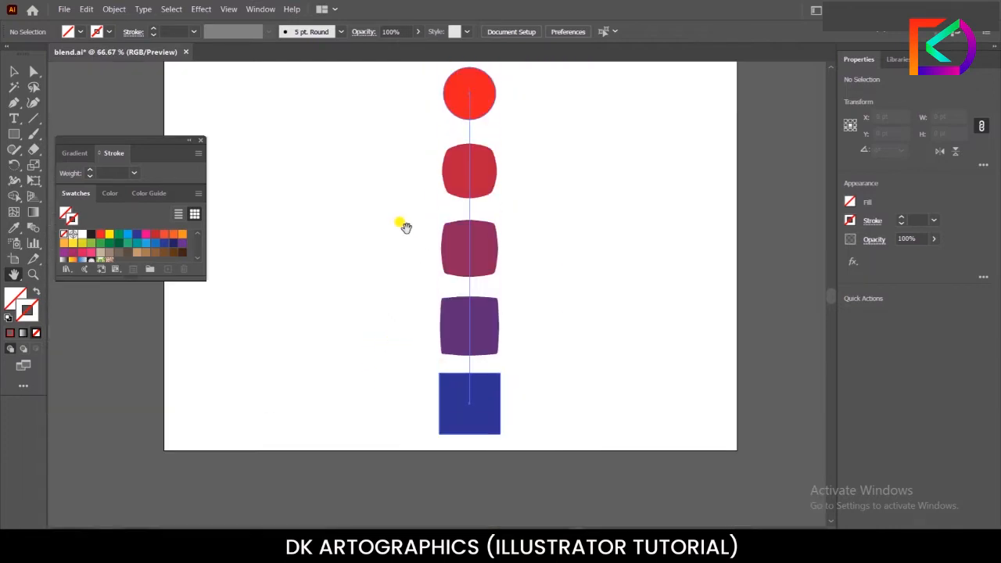
scroll(319, 264, up, 2)
scroll(321, 271, down, 1)
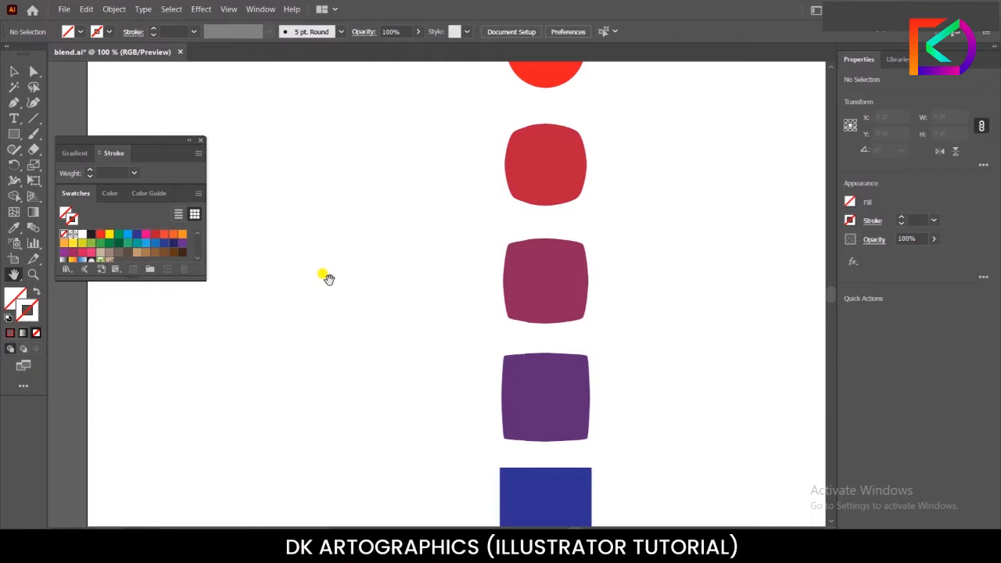
scroll(327, 279, down, 1)
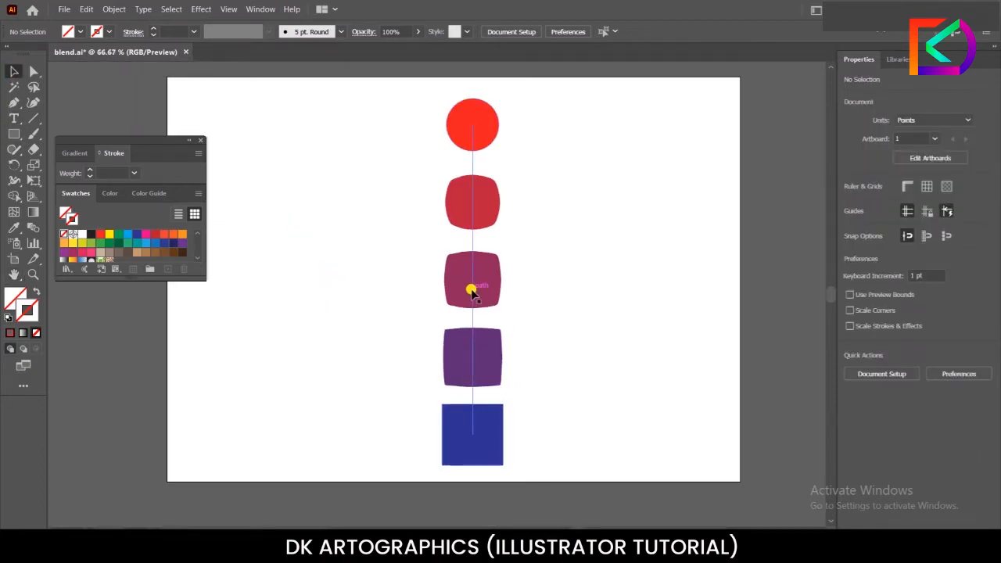
- Bend the blend's straight spine with the Anchor Point tool into an arc bulging about 165 pt to the right
key(z)
drag(472, 276, 490, 287)
click(16, 71)
mouse_move(474, 201)
mouse_down()
mouse_move(462, 197)
mouse_move(474, 201)
mouse_up()
drag(14, 102, 73, 147)
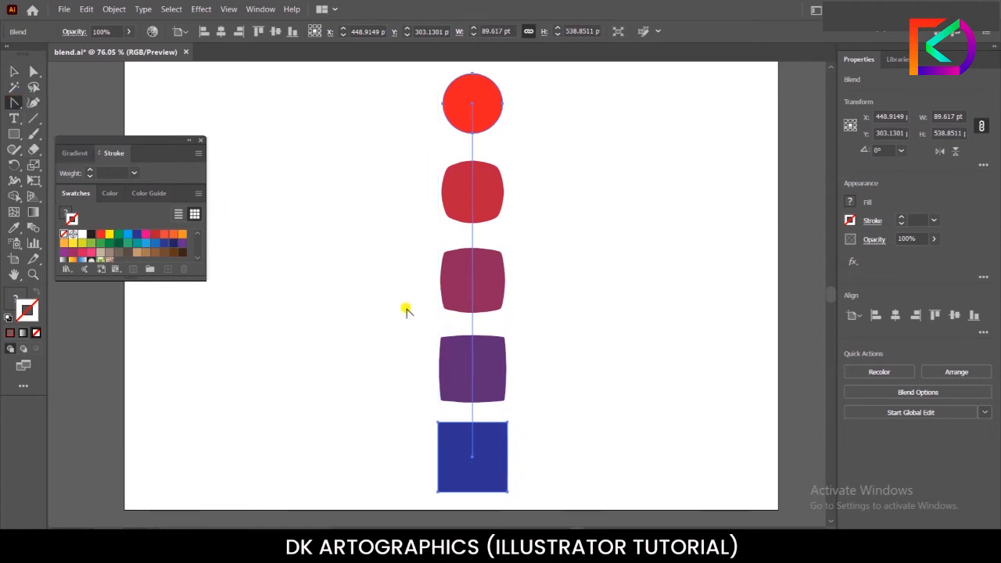
drag(472, 276, 601, 282)
click(13, 72)
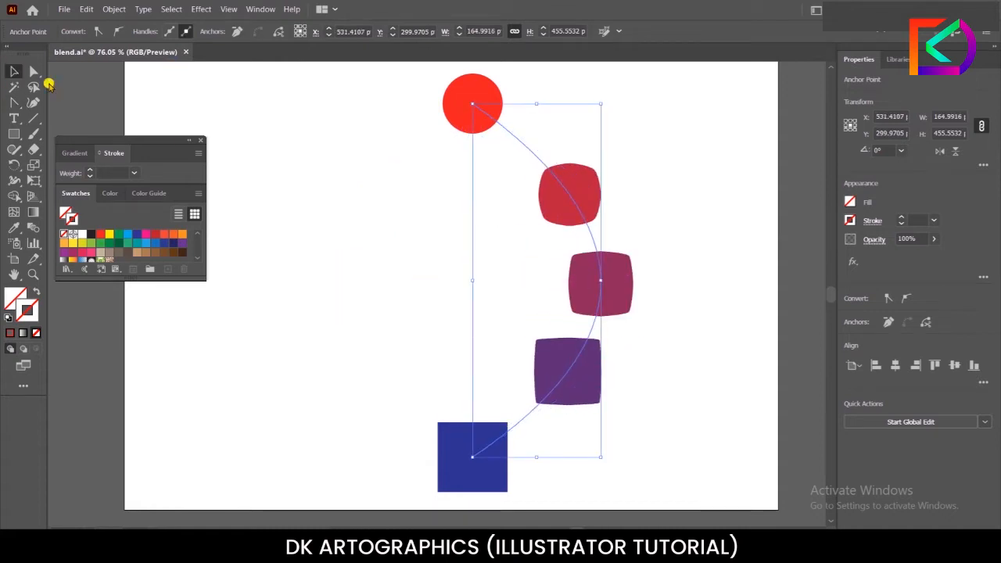
- Expand the curved blend into individual shapes and ungroup the resulting group
click(108, 9)
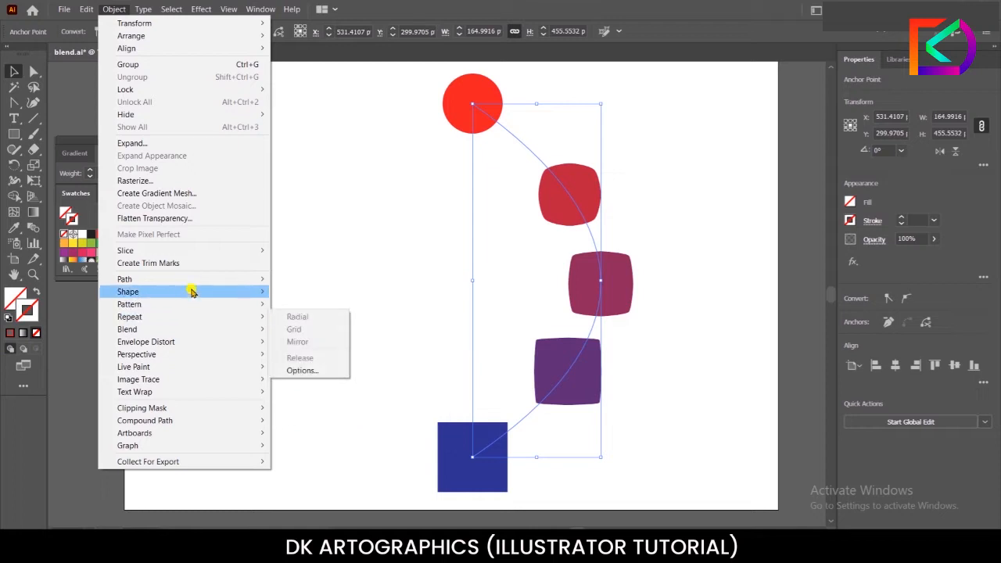
mouse_move(206, 293)
mouse_move(223, 331)
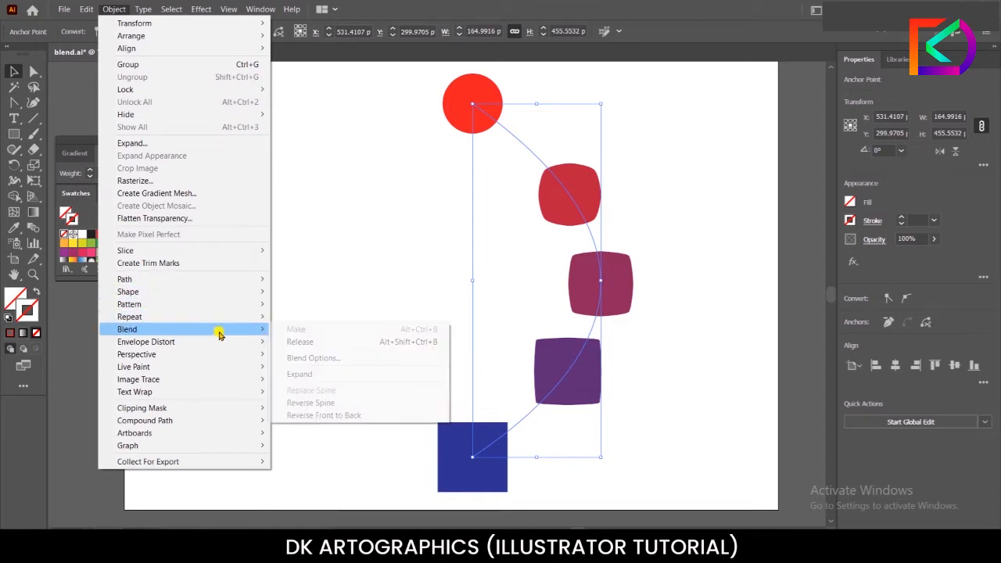
click(319, 377)
click(540, 244)
click(558, 213)
right_click(558, 212)
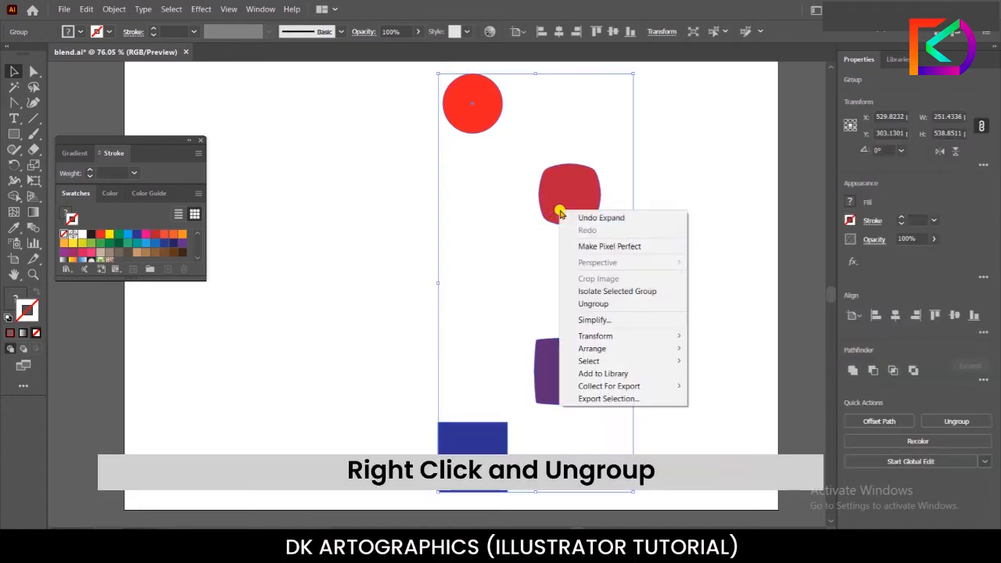
click(594, 305)
- Move the three intermediate blend shapes individually to scattered positions between the red circle and the blue square
click(509, 271)
drag(552, 195, 388, 220)
drag(601, 292, 420, 345)
drag(592, 360, 593, 239)
drag(403, 321, 470, 329)
click(342, 174)
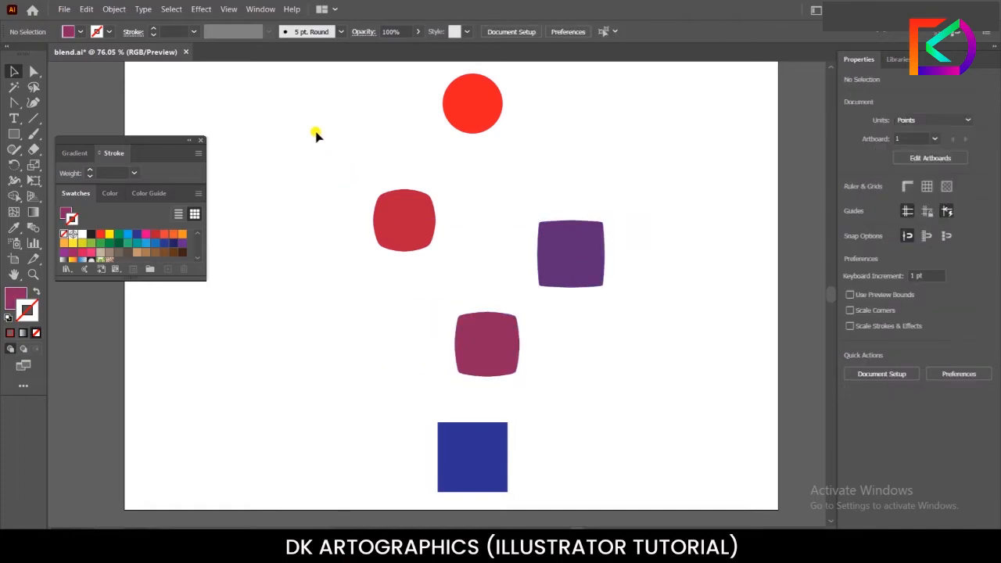
- Delete all the shapes and draw a circle about 31 pt in diameter in the artboard's upper left area
drag(316, 94, 637, 458)
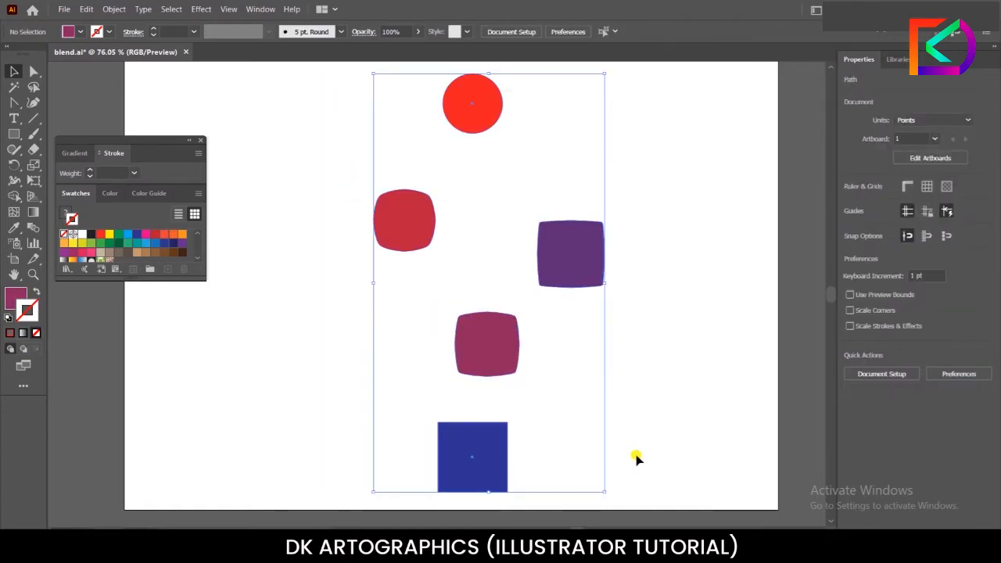
key(Delete)
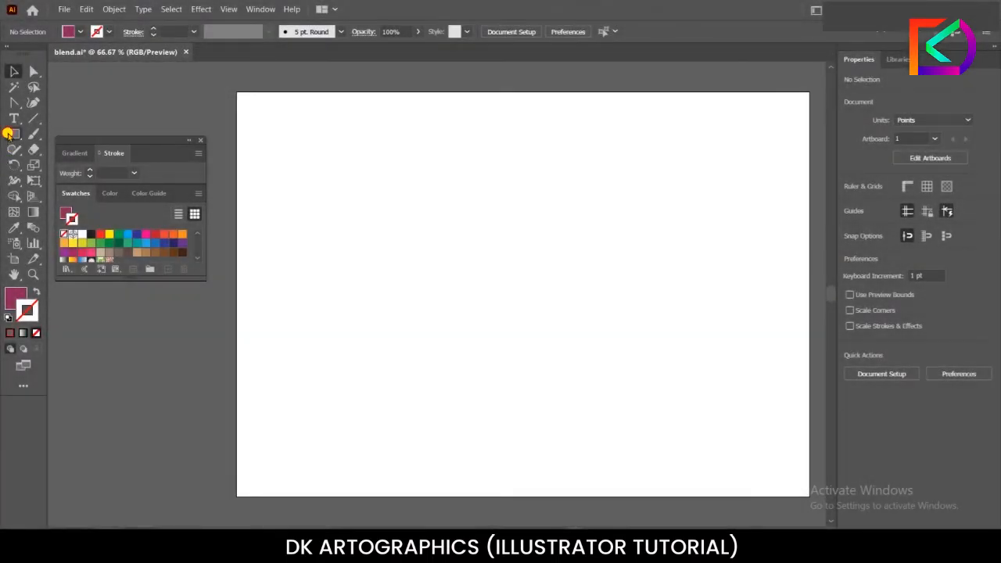
click(9, 134)
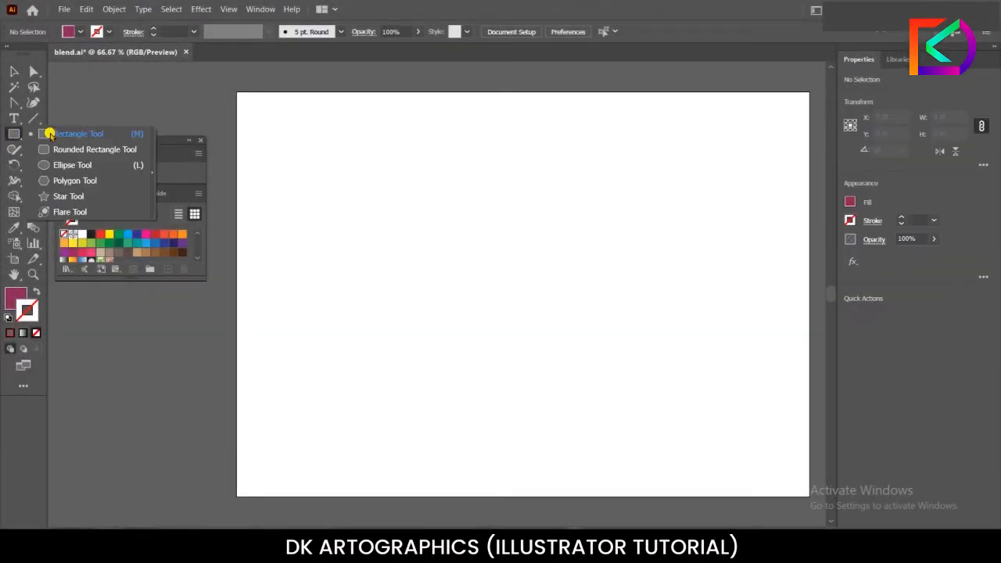
click(72, 165)
drag(332, 165, 355, 183)
alt+scroll(313, 167, up, 2)
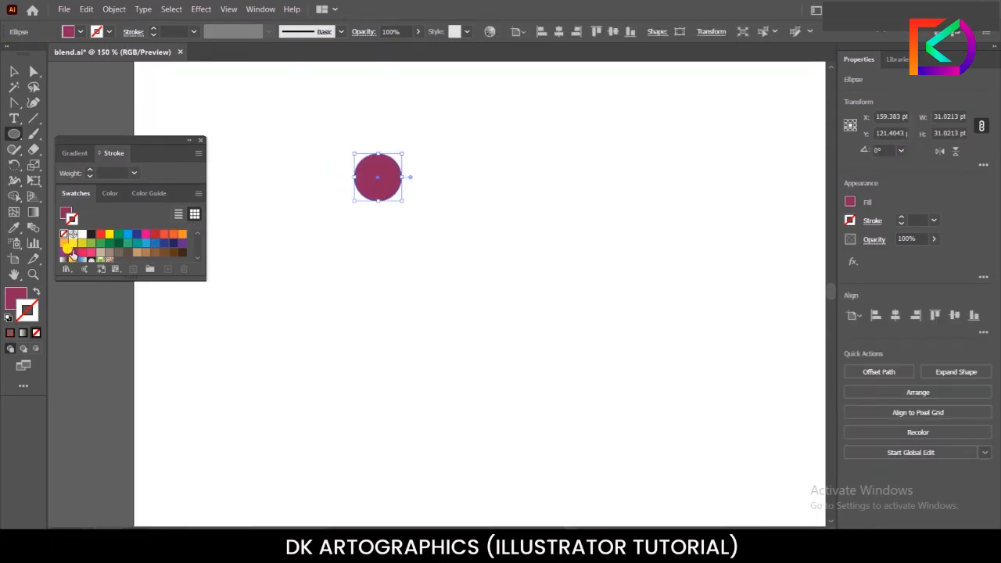
- Fill the circle with the Orange, Yellow gradient and remove its stroke
click(75, 153)
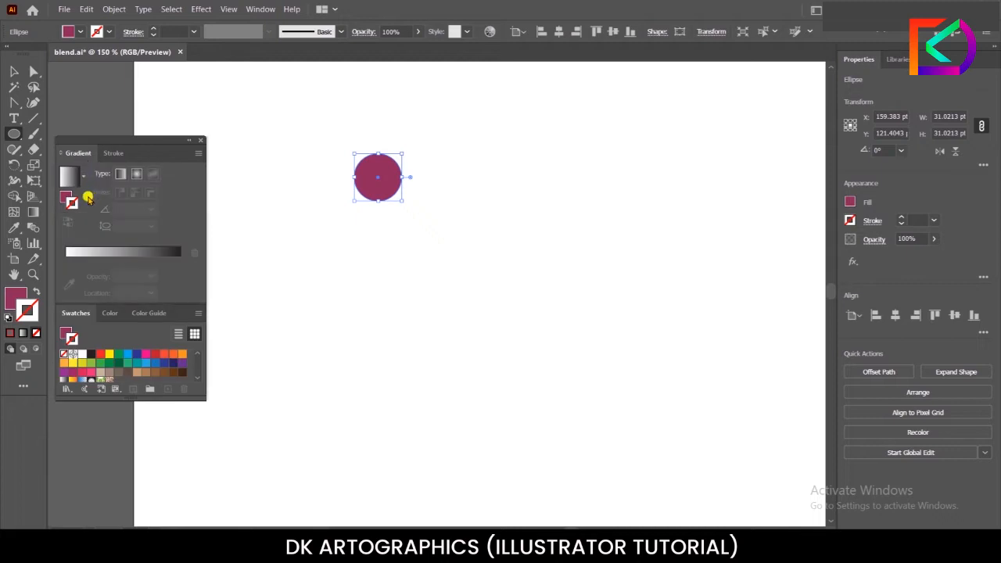
click(83, 180)
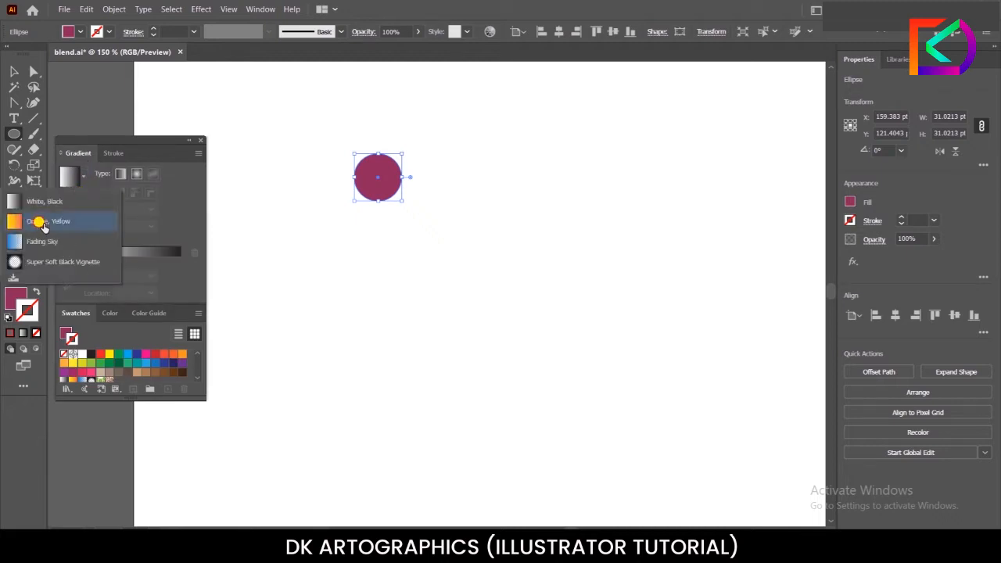
click(43, 219)
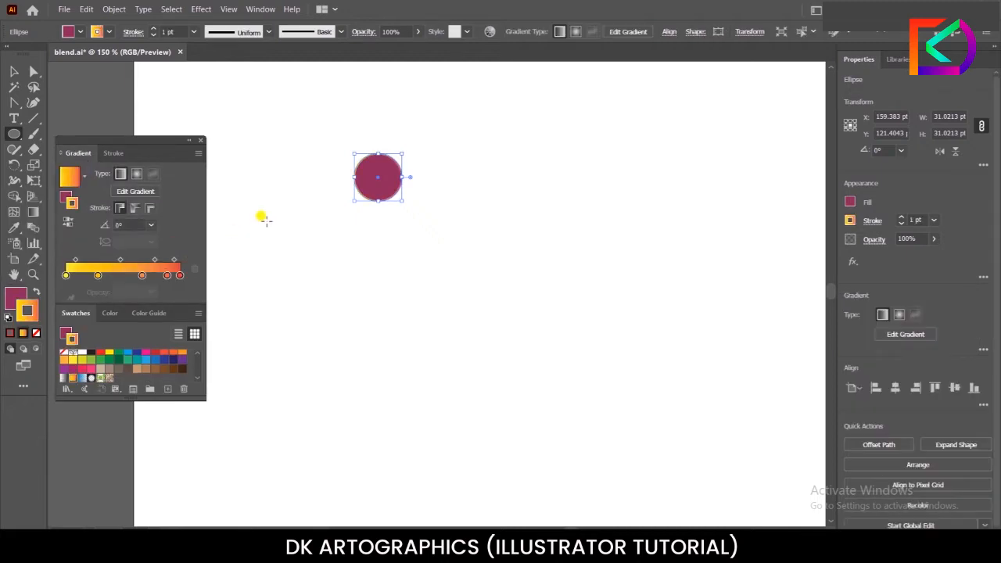
click(36, 292)
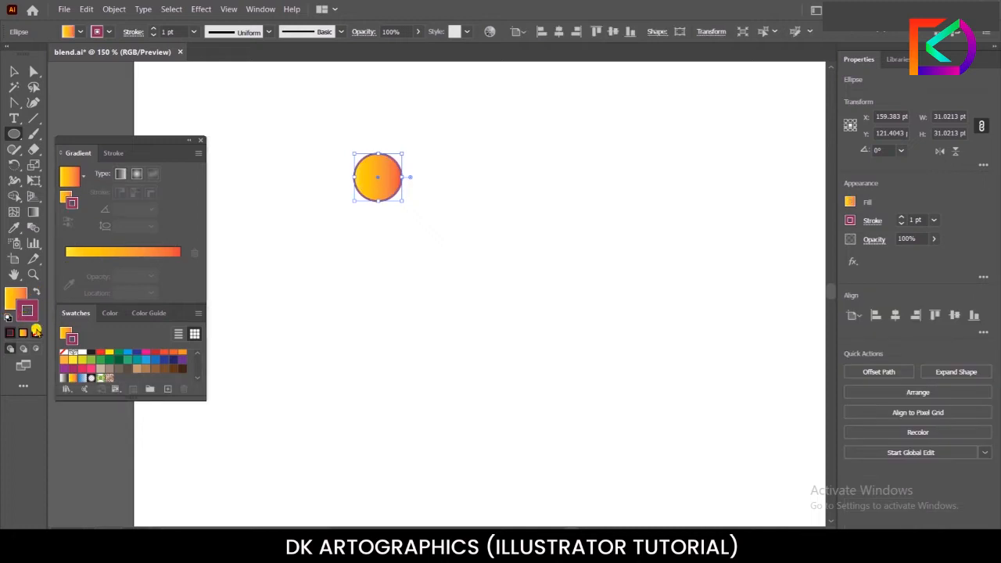
click(38, 333)
click(12, 71)
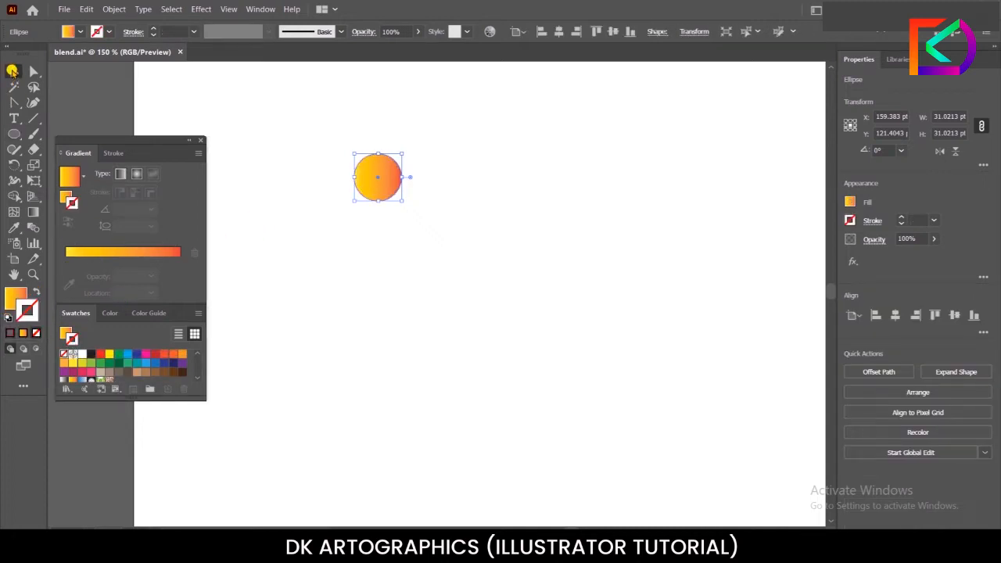
click(246, 183)
- Duplicate the gradient circle horizontally to the right, shrink both to about 22 pt and spread them to span about 613 pt
scroll(252, 185, down, 1)
drag(325, 199, 767, 232)
scroll(427, 255, down, 2)
scroll(541, 273, up, 1)
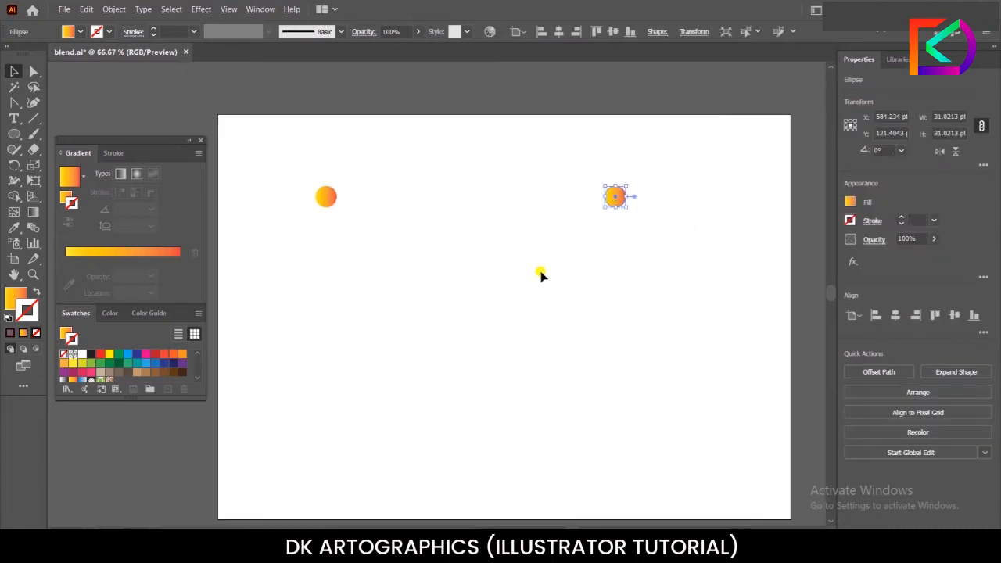
drag(279, 168, 723, 219)
click(499, 228)
- Make a blend between the two gradient circles
drag(301, 163, 754, 218)
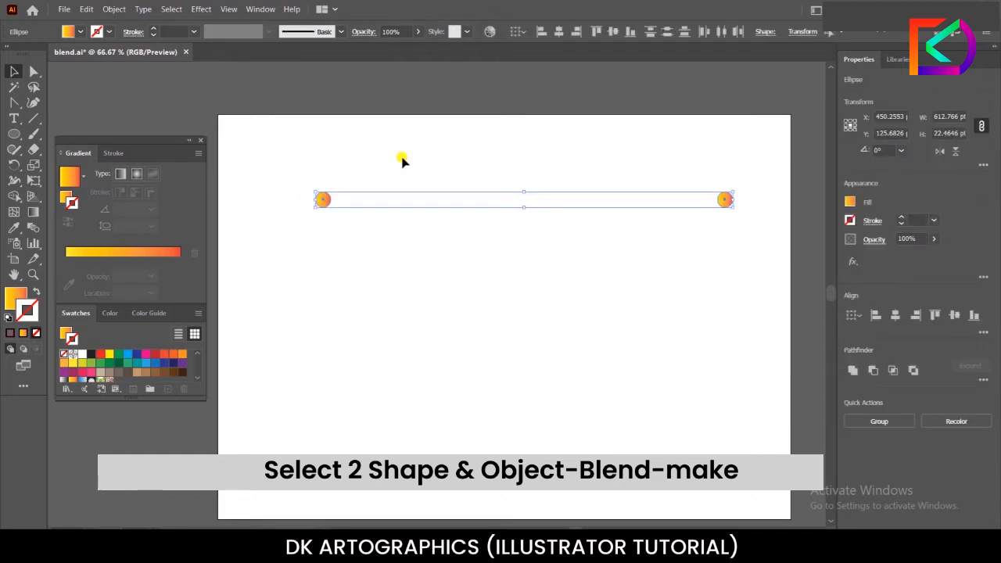
click(114, 8)
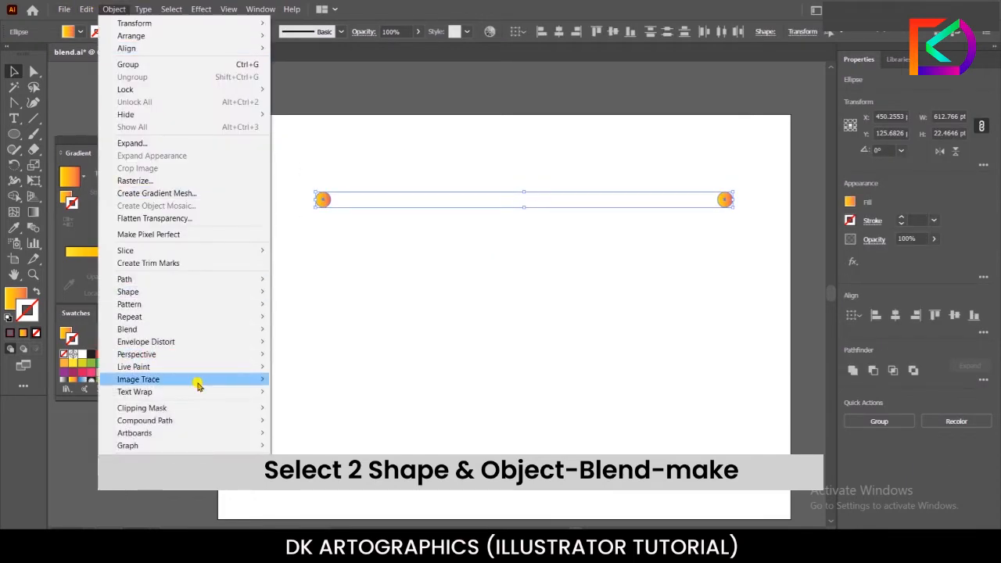
mouse_move(213, 330)
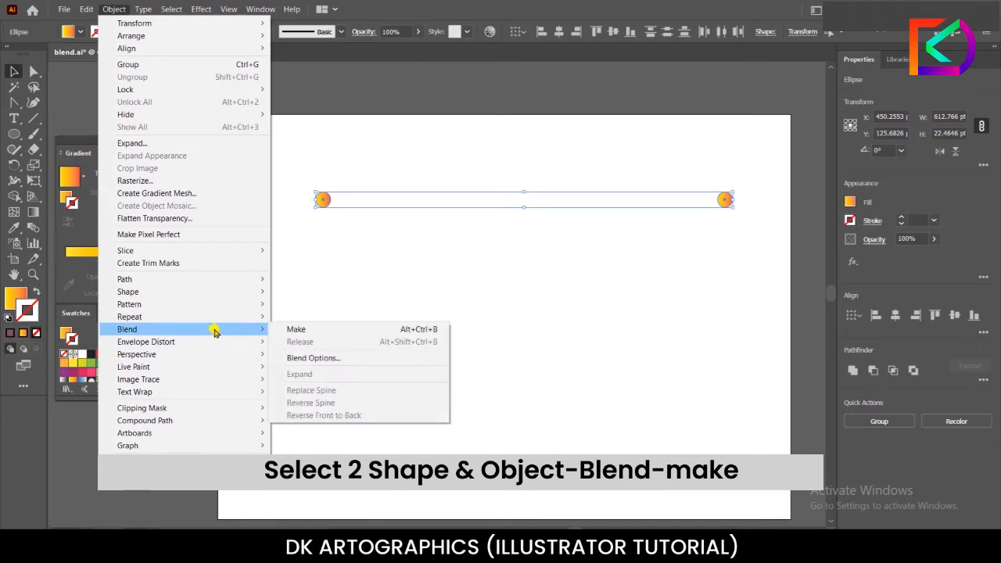
click(296, 329)
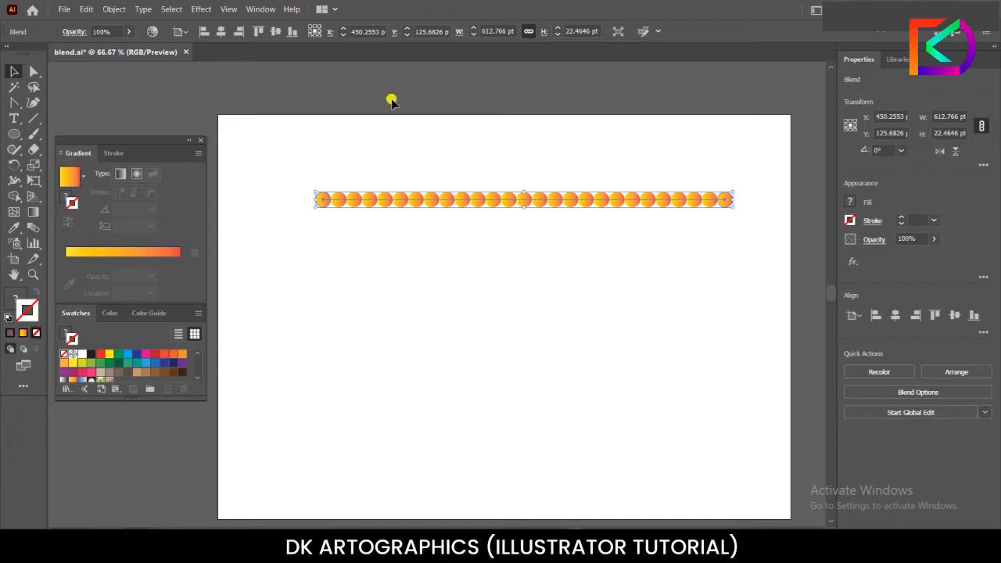
scroll(509, 188, up, 1)
scroll(435, 194, down, 1)
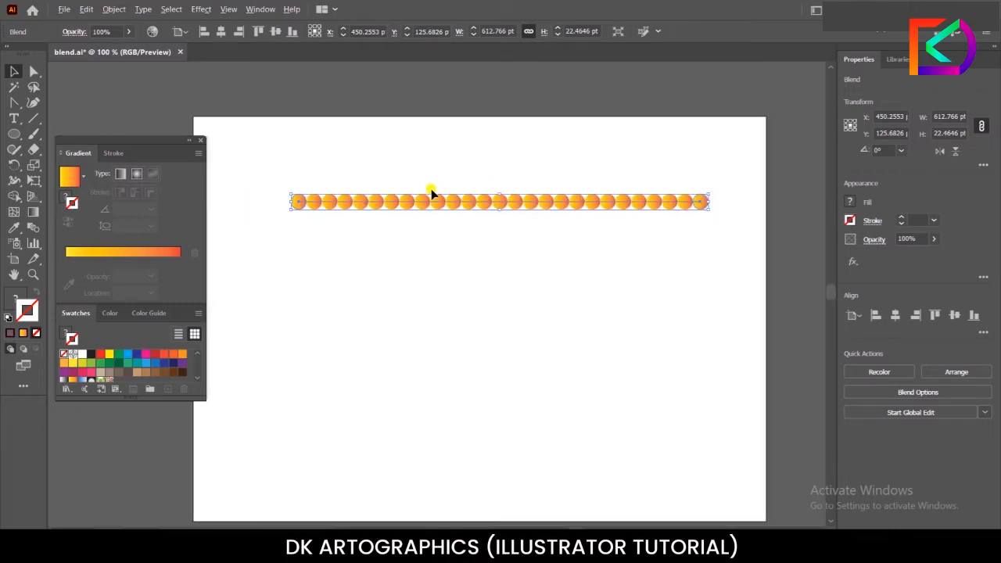
- Switch the blend's spacing to Specified Steps and set it to 45 steps with preview on
click(113, 10)
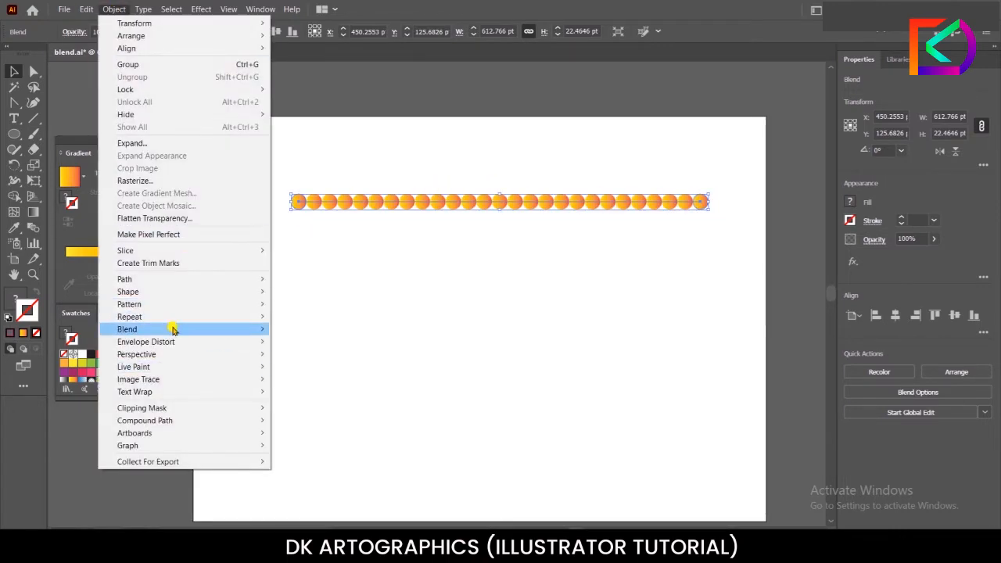
mouse_move(231, 331)
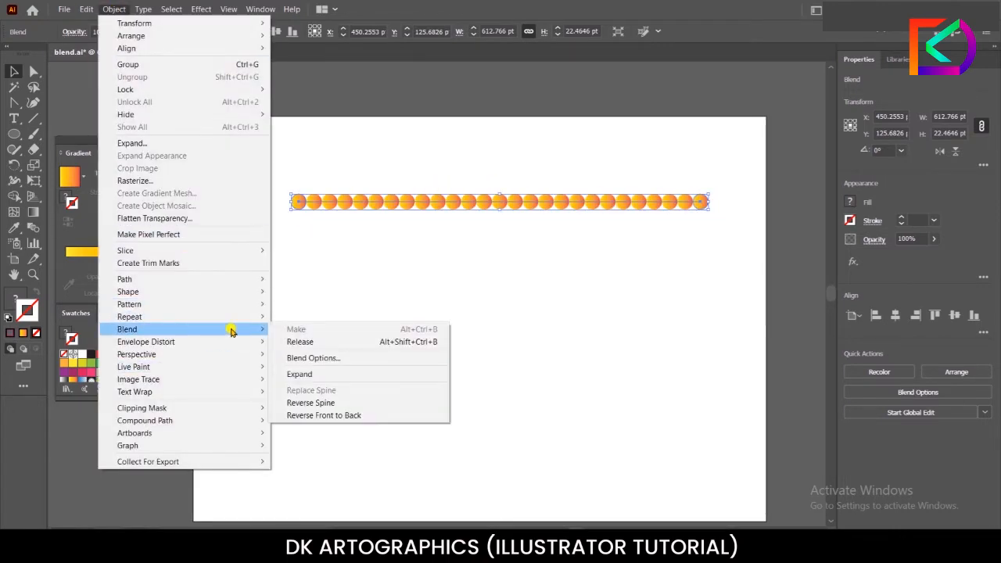
click(326, 359)
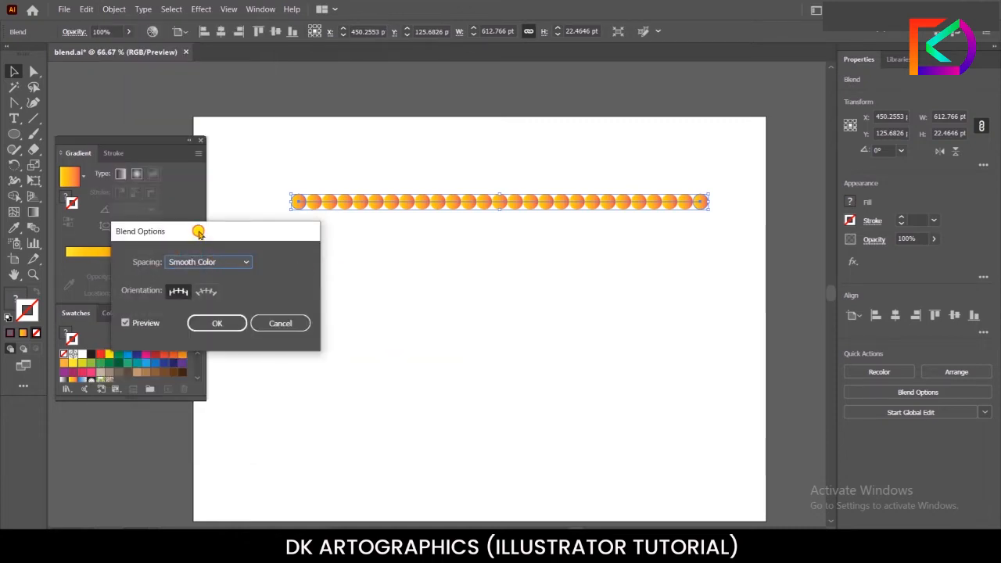
drag(199, 234, 375, 301)
click(401, 326)
click(399, 353)
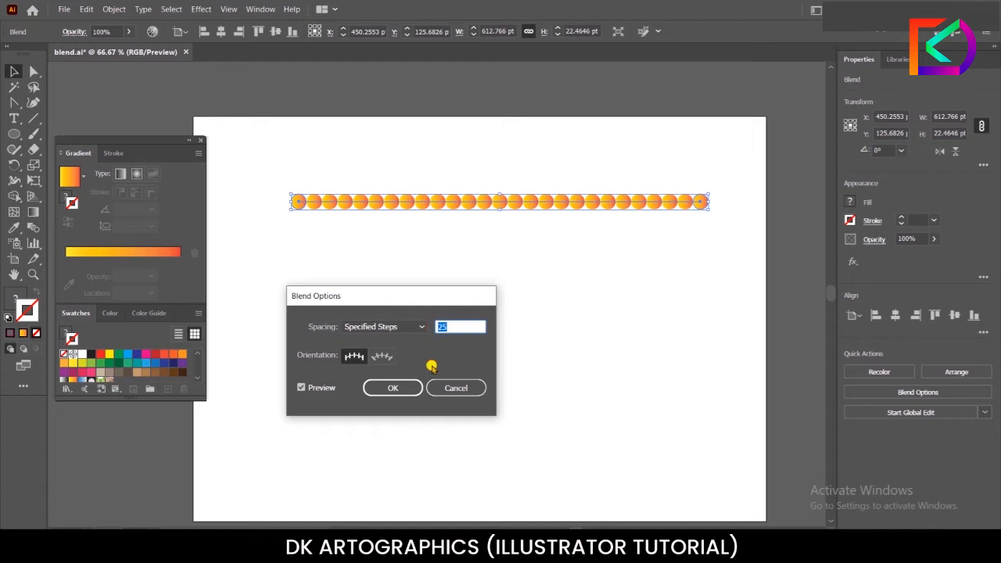
text(50)
key(Tab)
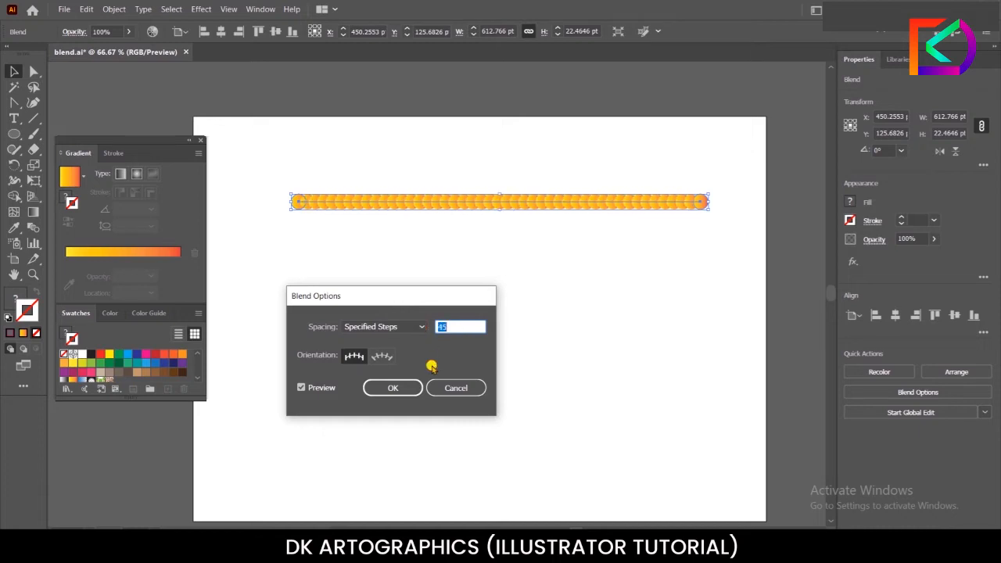
- Raise the number of specified steps until the circles merge into a smooth continuous bar, apply it and check the bar up close
text(64)
key(Tab)
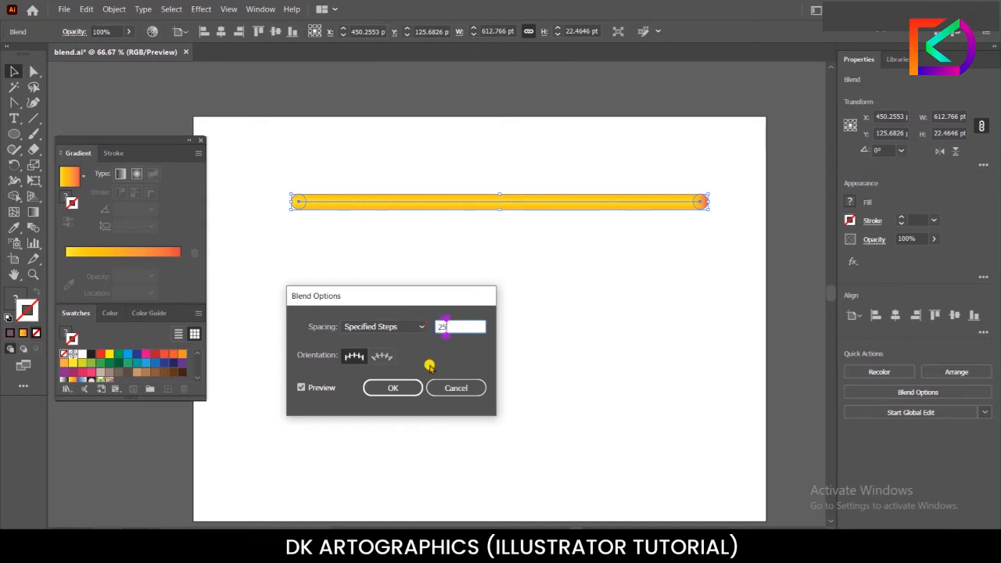
key(Return)
click(397, 324)
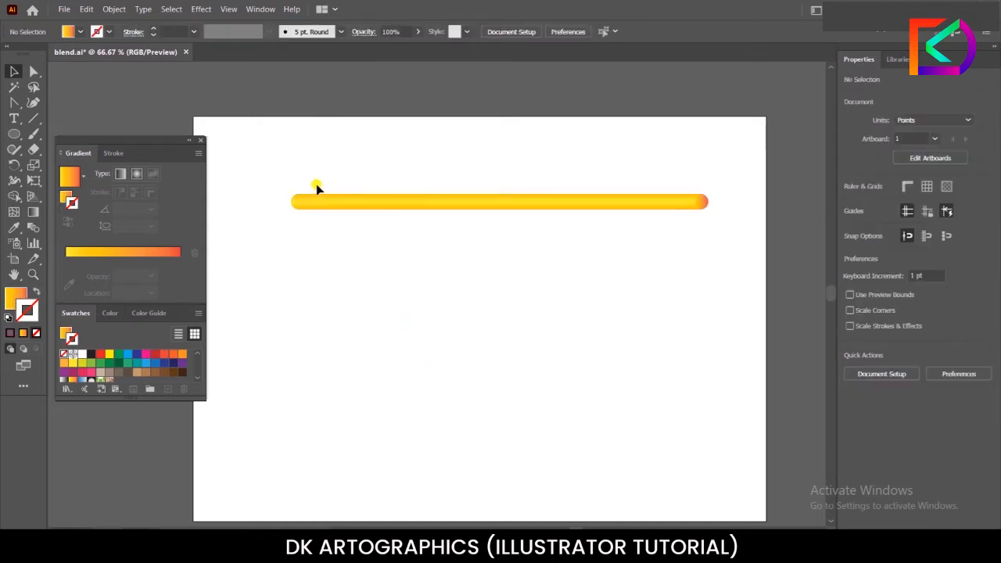
scroll(298, 177, up, 3)
scroll(305, 179, down, 2)
scroll(532, 219, up, 4)
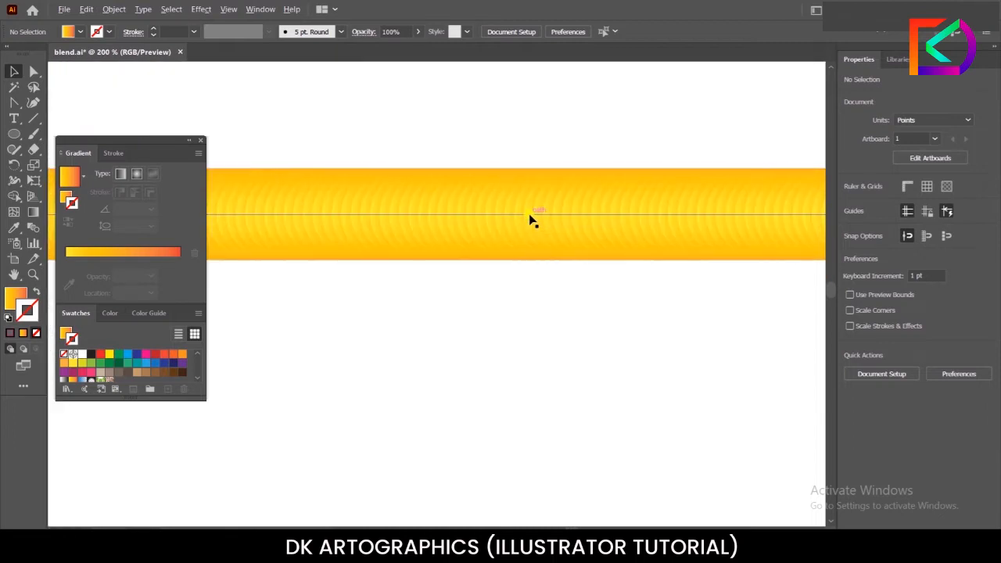
scroll(419, 218, down, 4)
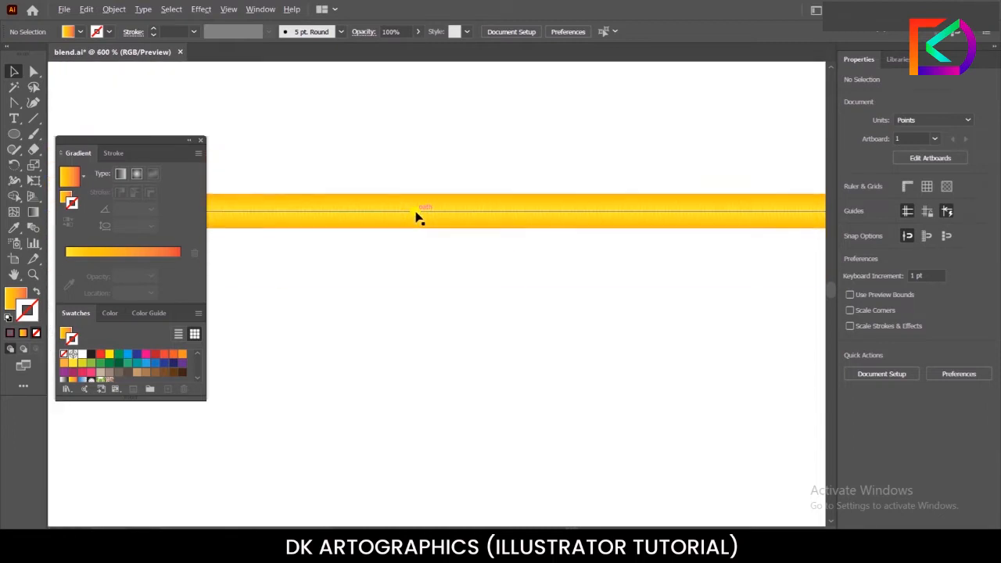
scroll(426, 223, down, 2)
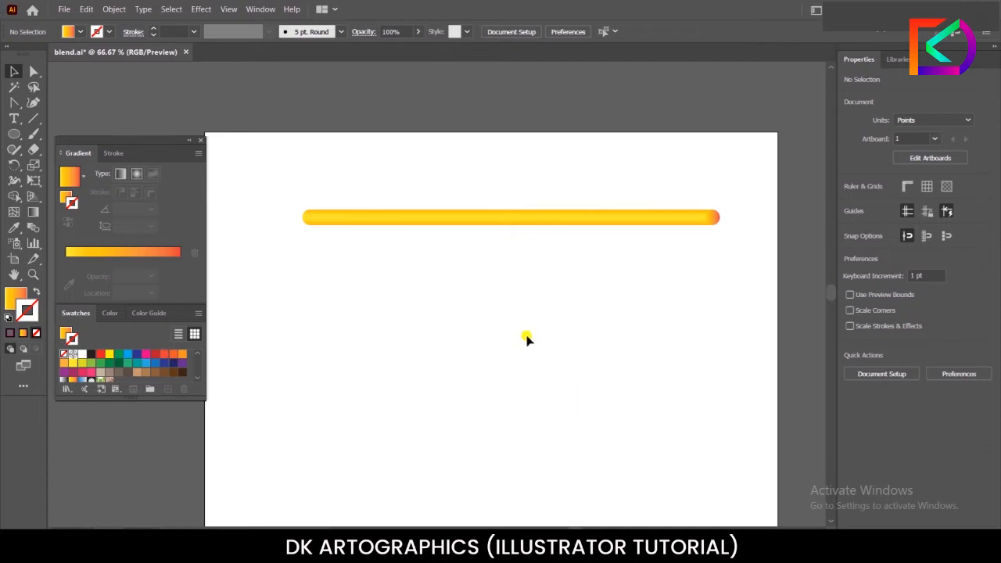
- Draw a looping letter D about 211 by 238 pt below the bar with the Pen tool, with no fill and the gradient as stroke
click(12, 101)
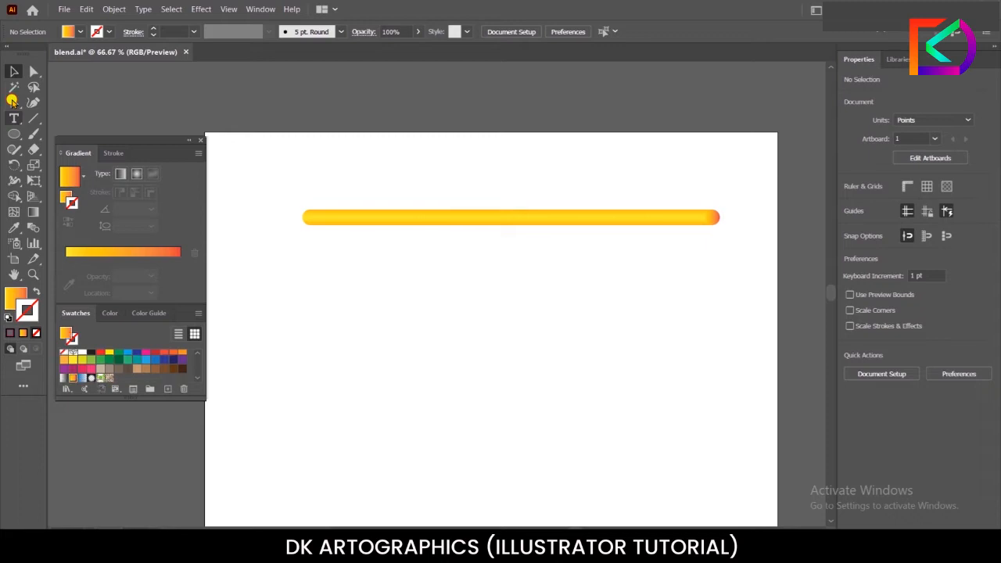
right_click(12, 103)
click(56, 102)
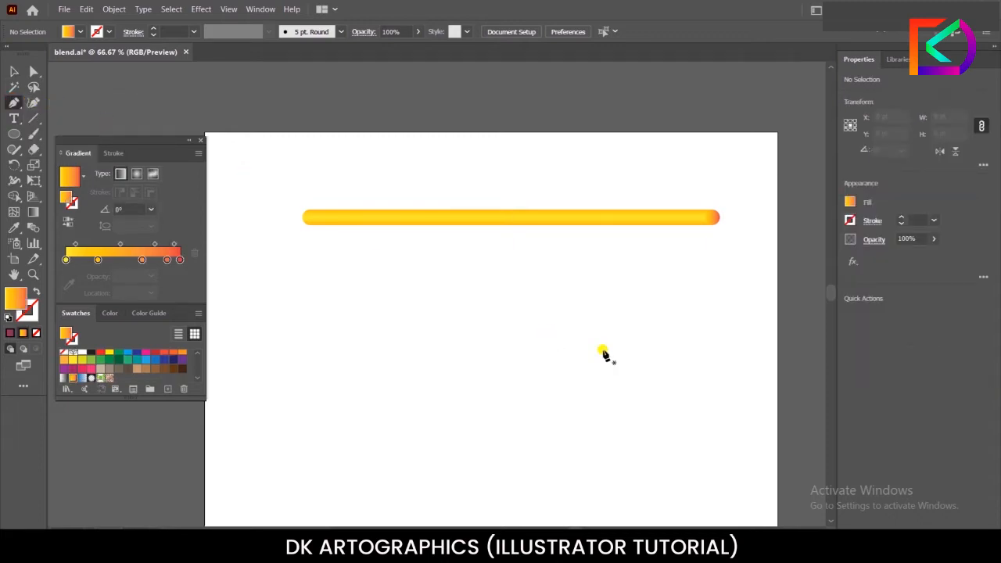
click(493, 298)
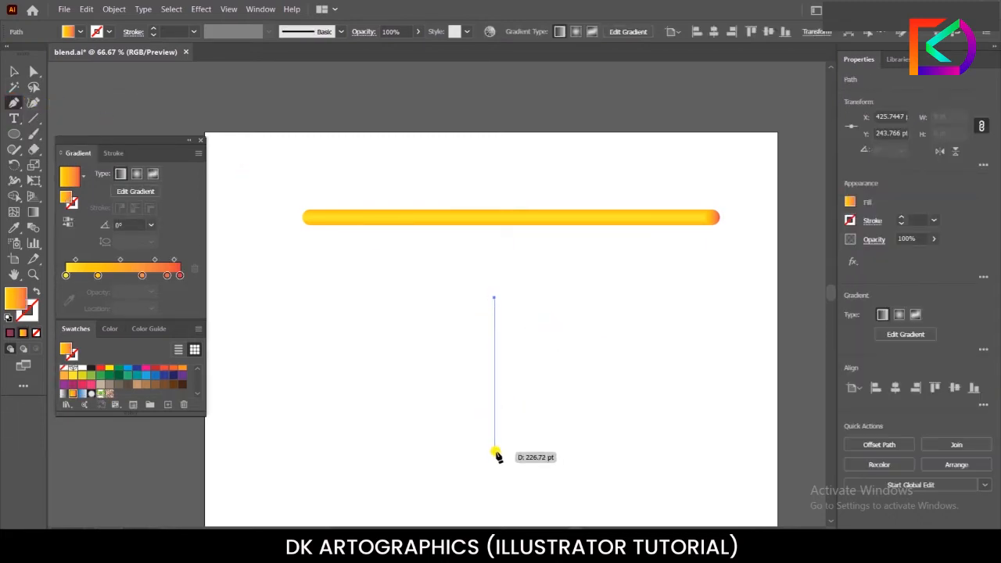
drag(483, 413, 489, 481)
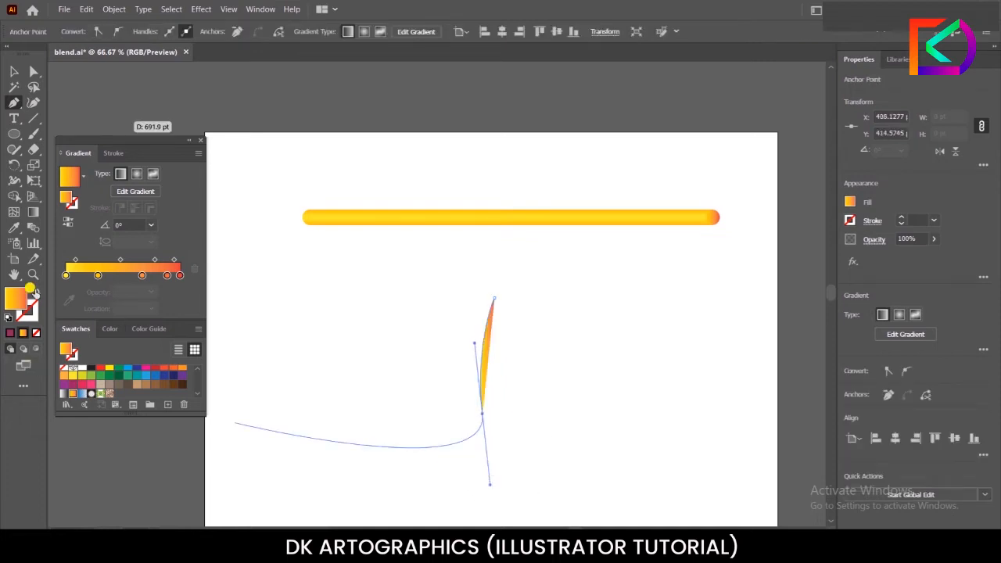
click(36, 291)
drag(443, 432, 451, 418)
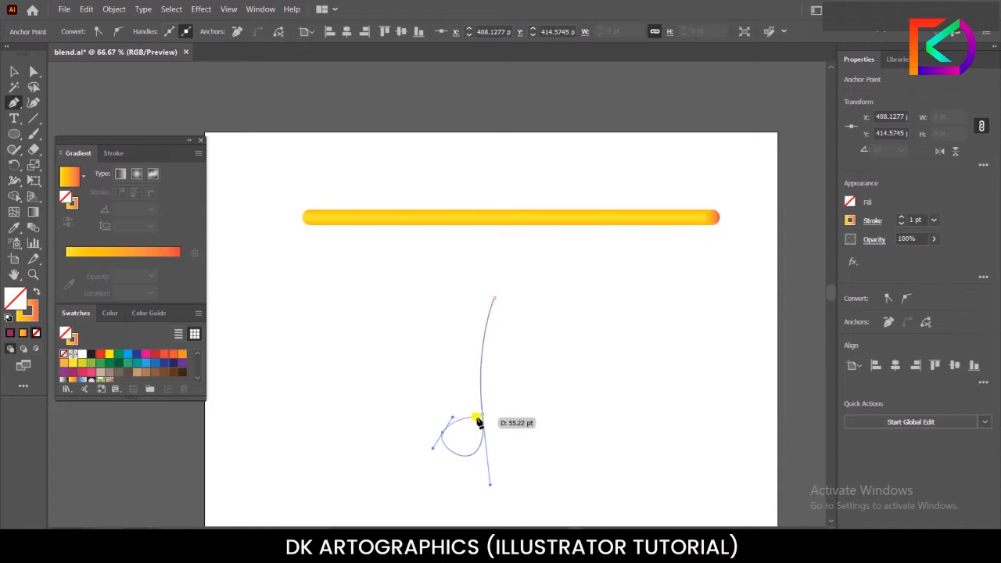
drag(551, 459, 623, 462)
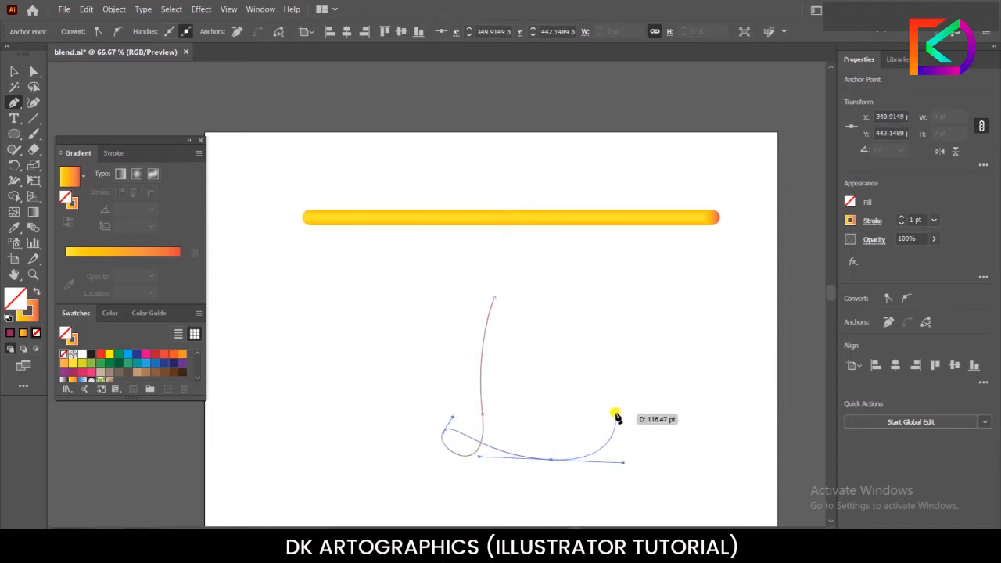
drag(537, 313, 326, 402)
key(v)
click(270, 305)
scroll(513, 421, up, 1)
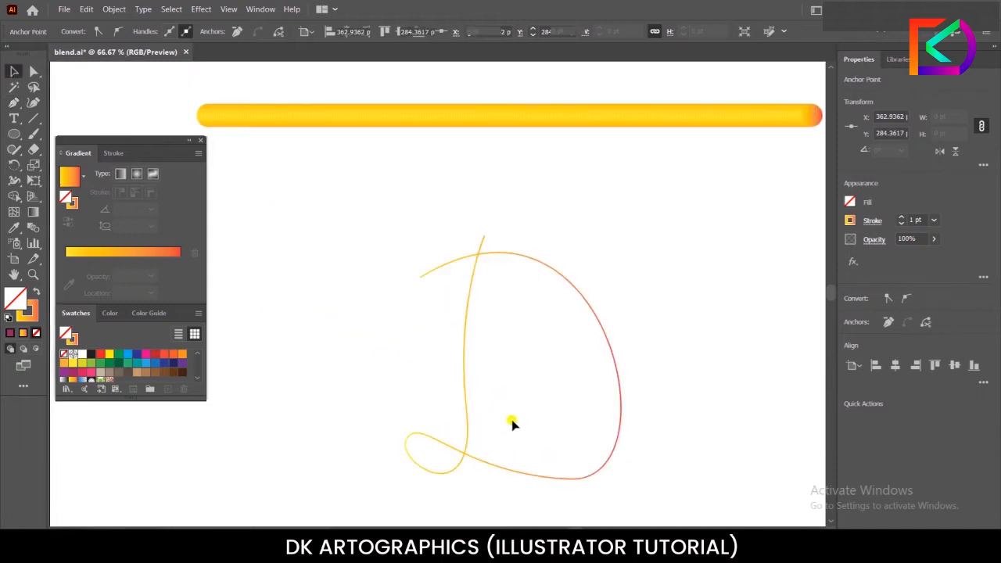
- Reshape the curve at the upper end of the D's stem with the Direct Selection tool
key(a)
click(473, 268)
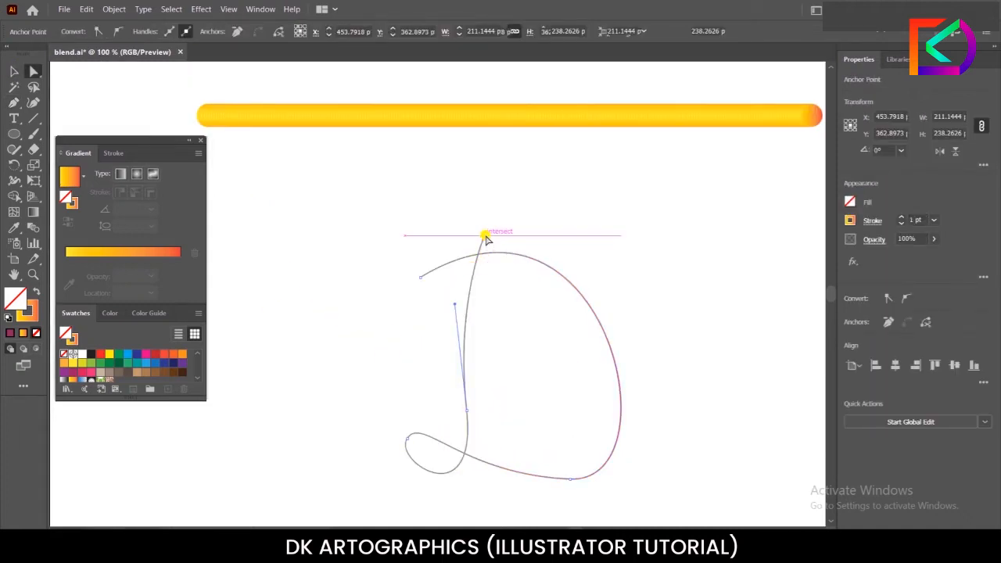
click(486, 237)
drag(458, 307, 435, 276)
click(13, 71)
click(364, 229)
scroll(499, 298, down, 2)
scroll(482, 339, up, 1)
- Replace the D path's gradient stroke with a solid dark colour and deselect it
click(483, 344)
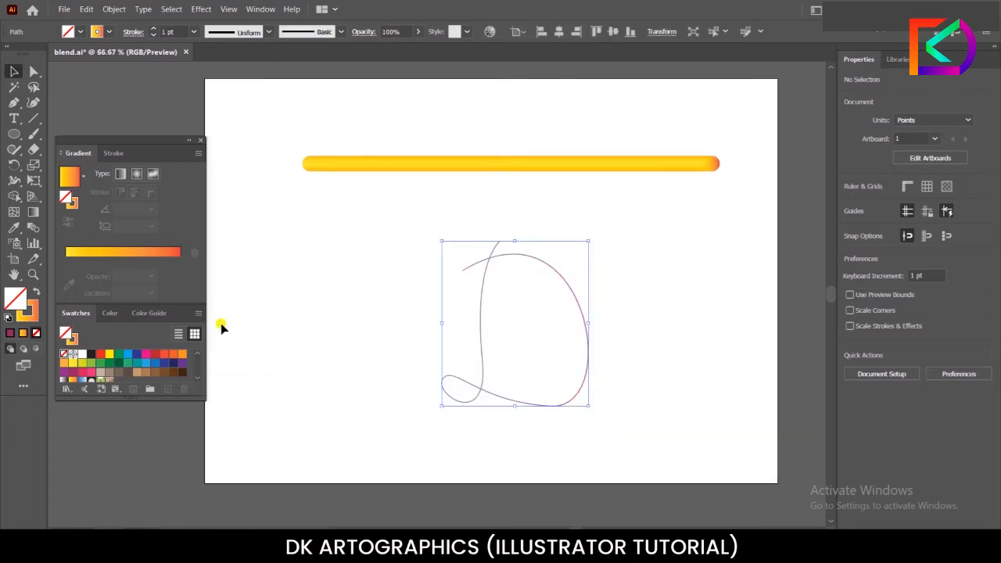
key(x)
click(223, 310)
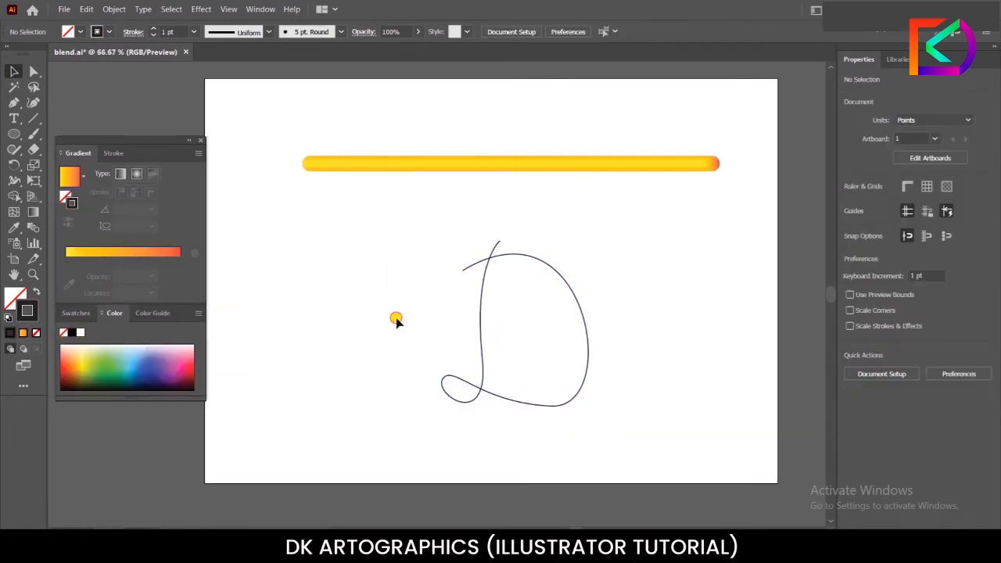
- Replace the spine of the gradient bar blend with the D path and check the resulting tube letter up close
click(380, 166)
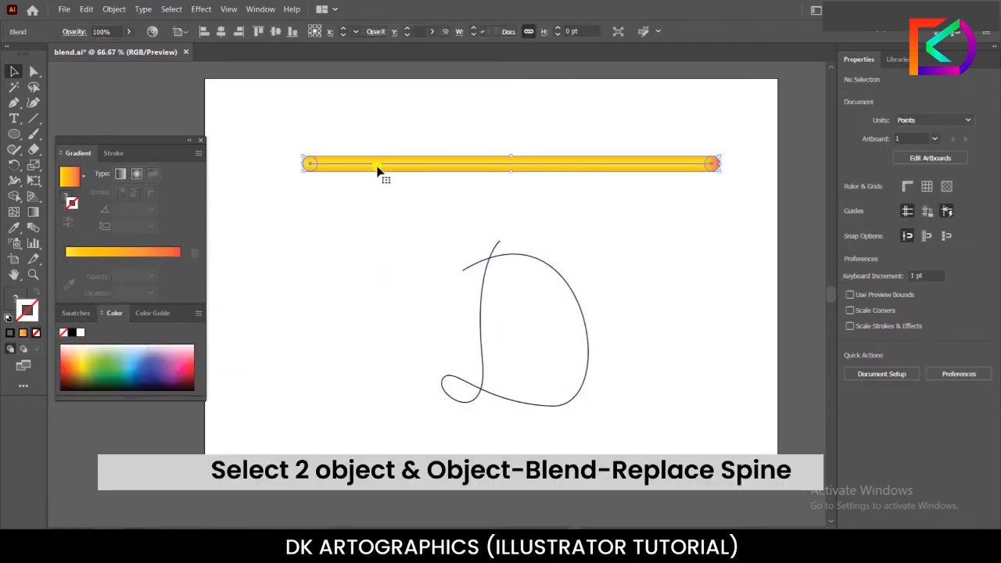
shift+click(488, 268)
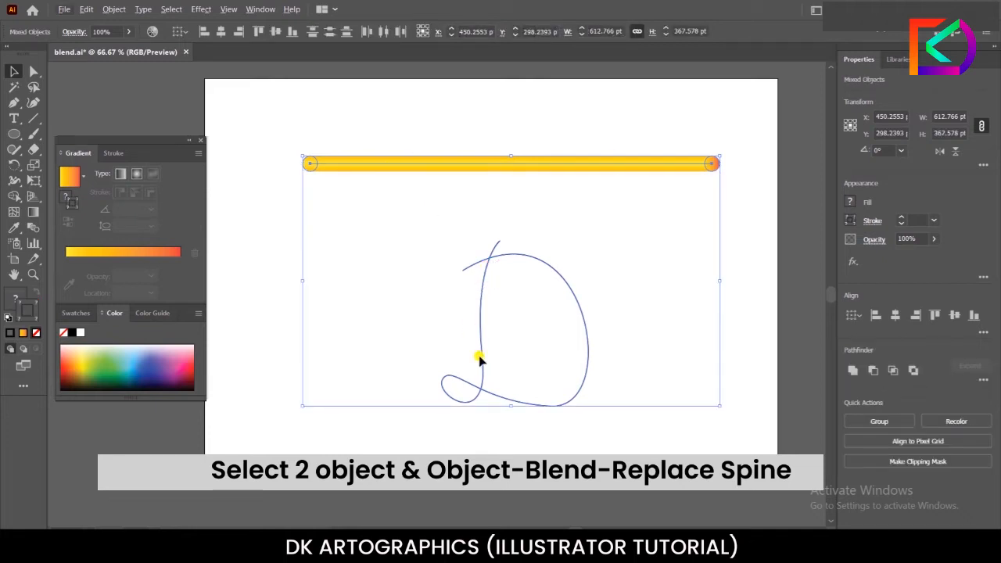
click(113, 8)
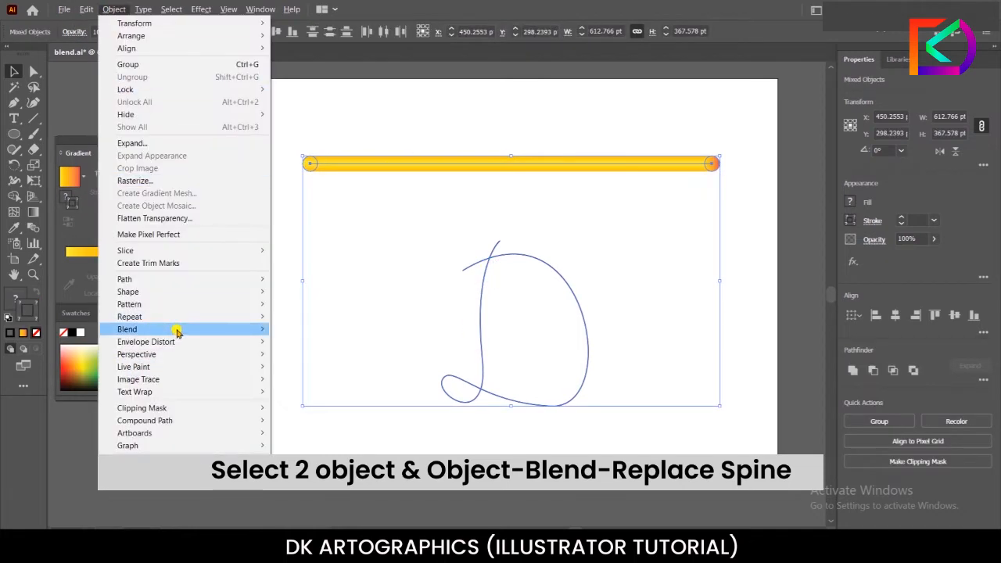
mouse_move(176, 330)
click(323, 391)
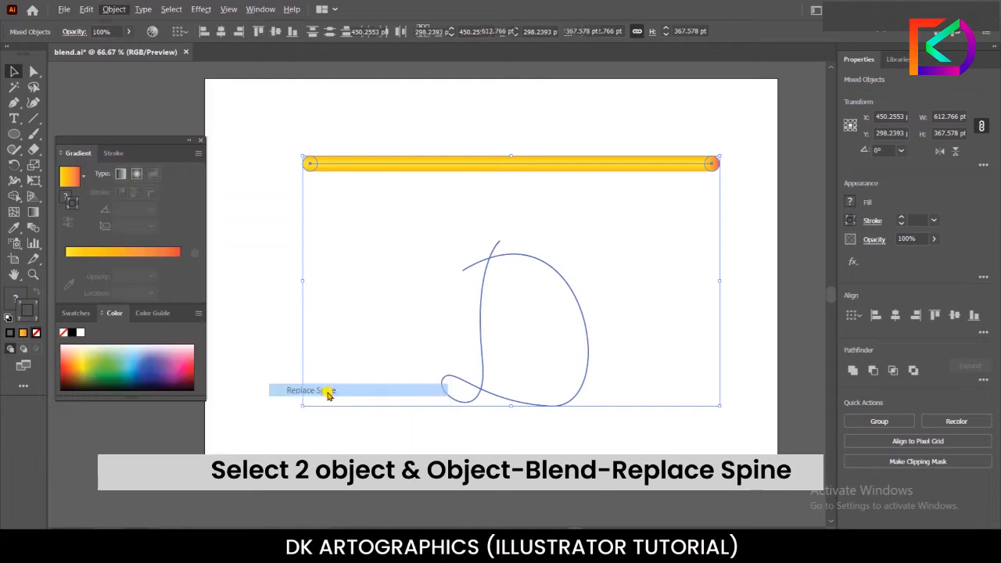
click(446, 442)
scroll(512, 431, up, 3)
scroll(513, 436, down, 1)
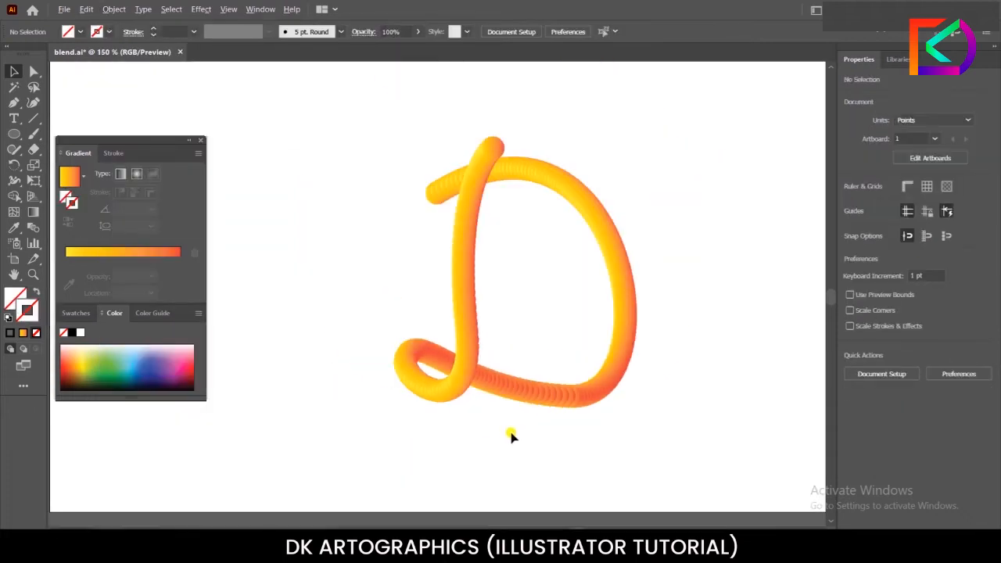
drag(467, 269, 475, 238)
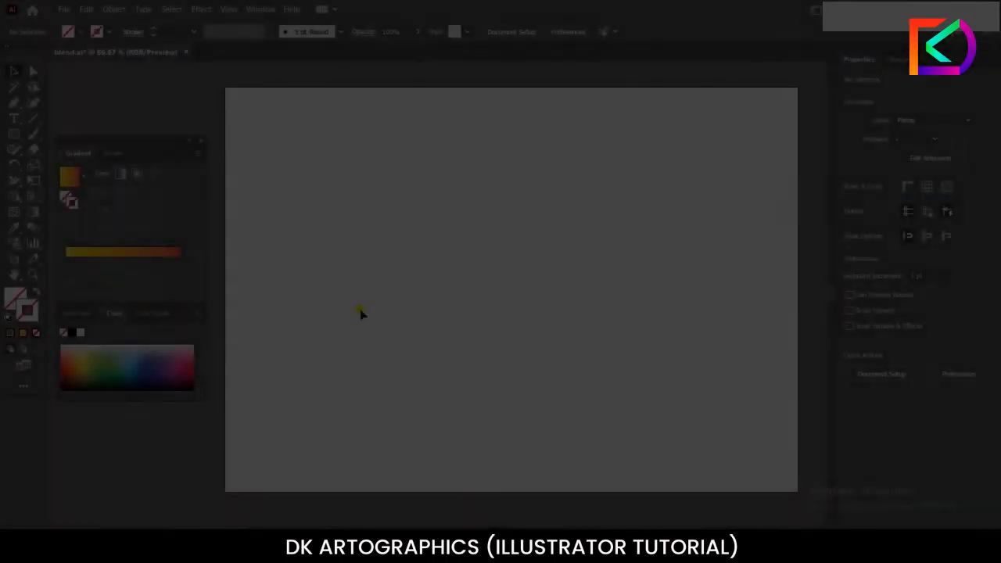
- Draw a horizontal Pen line across the full artboard width, about 842 pt, with a 2 pt yellow-to-red gradient stroke
key(p)
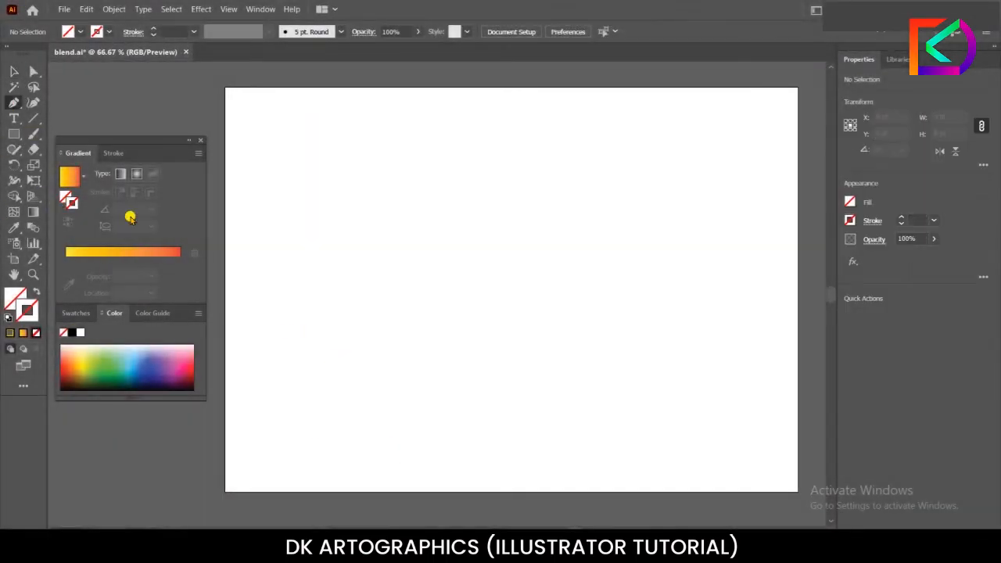
click(12, 72)
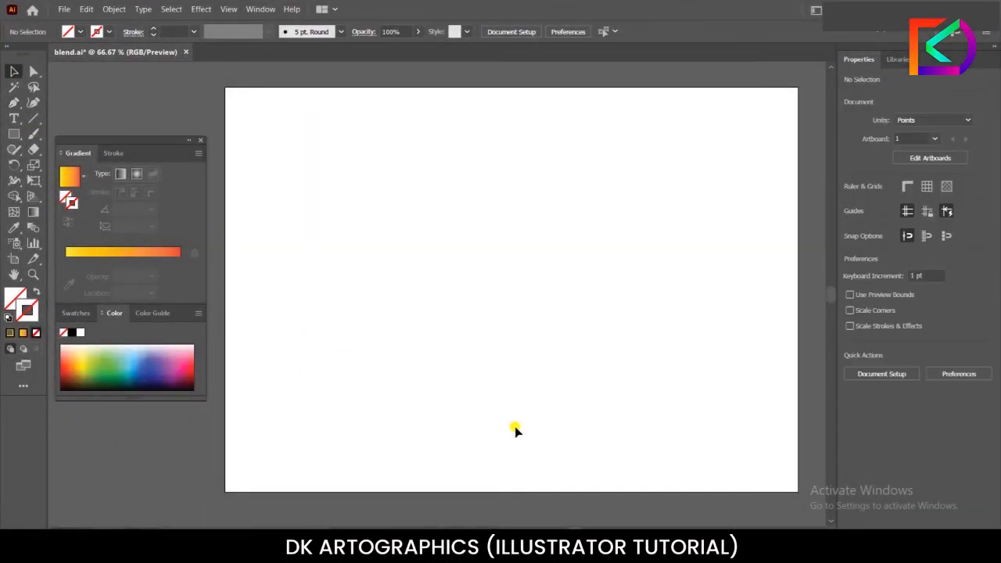
click(13, 102)
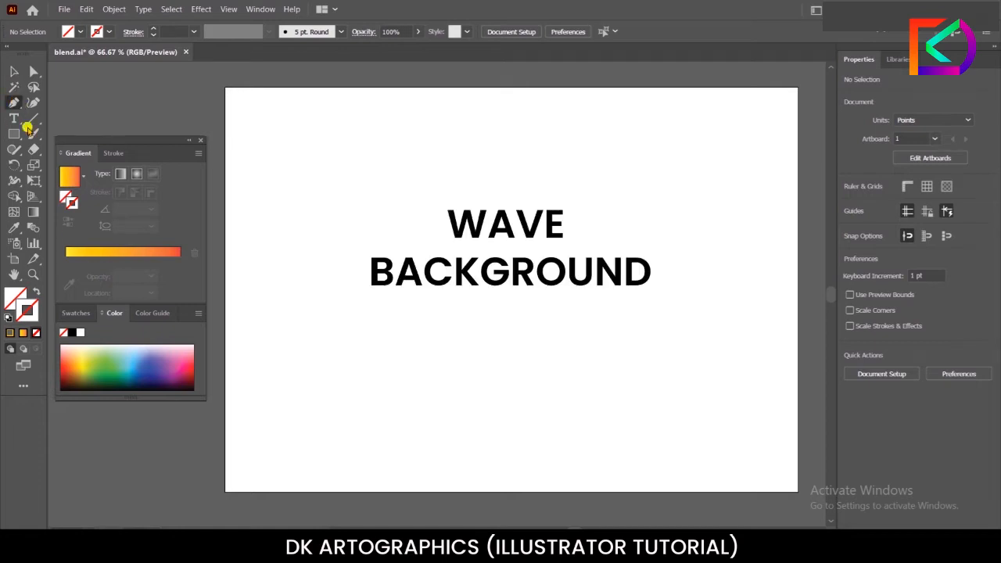
click(226, 360)
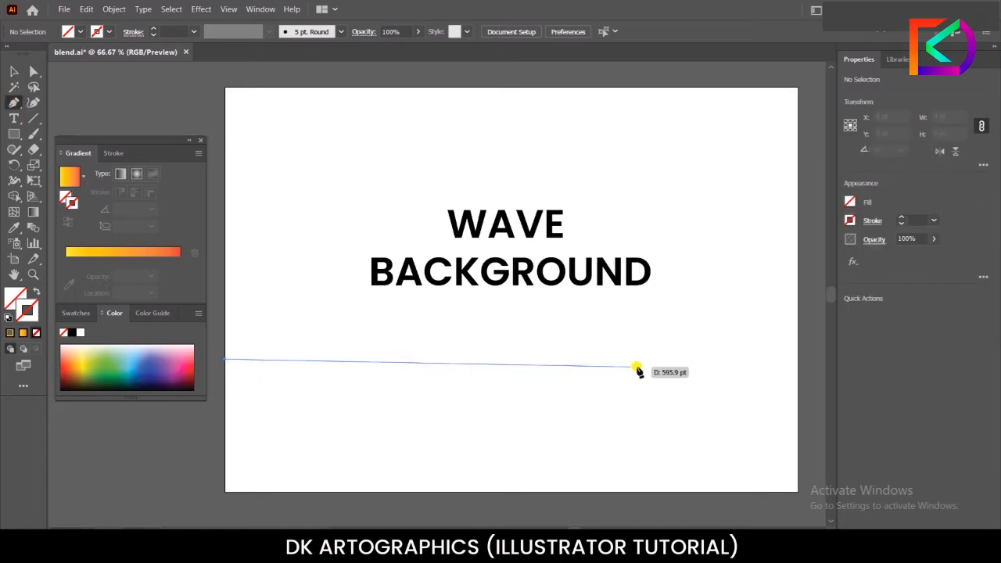
click(794, 359)
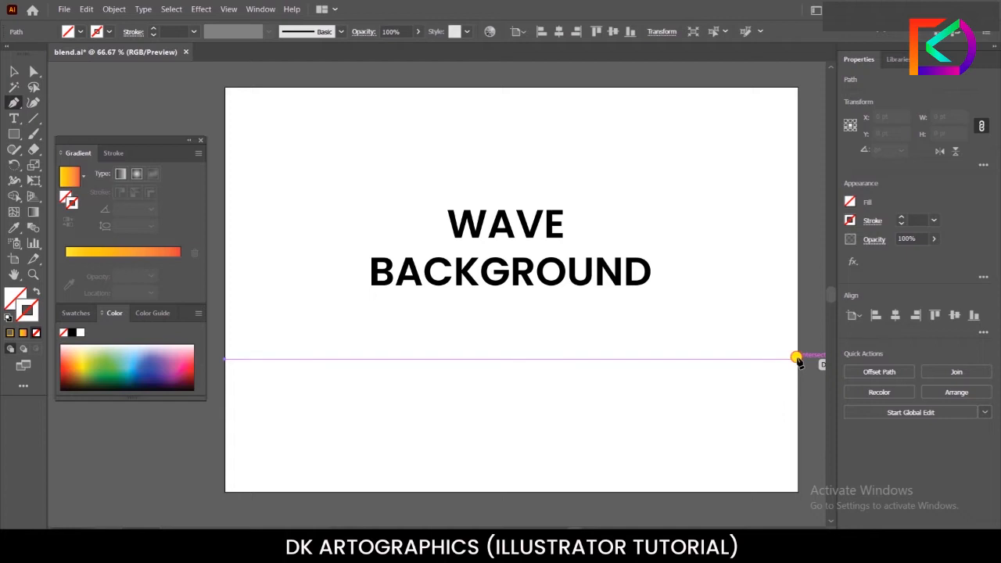
click(797, 358)
click(13, 71)
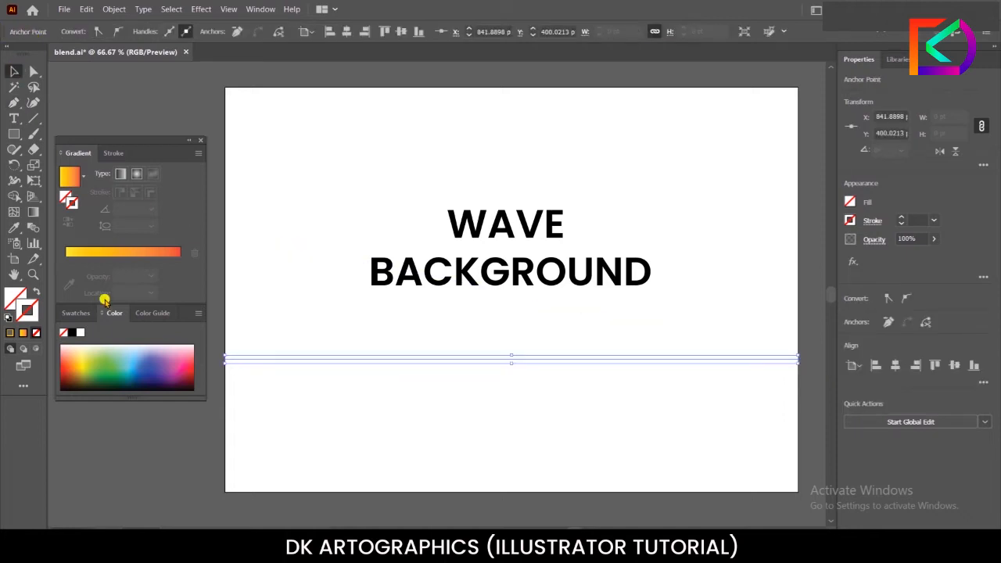
click(98, 250)
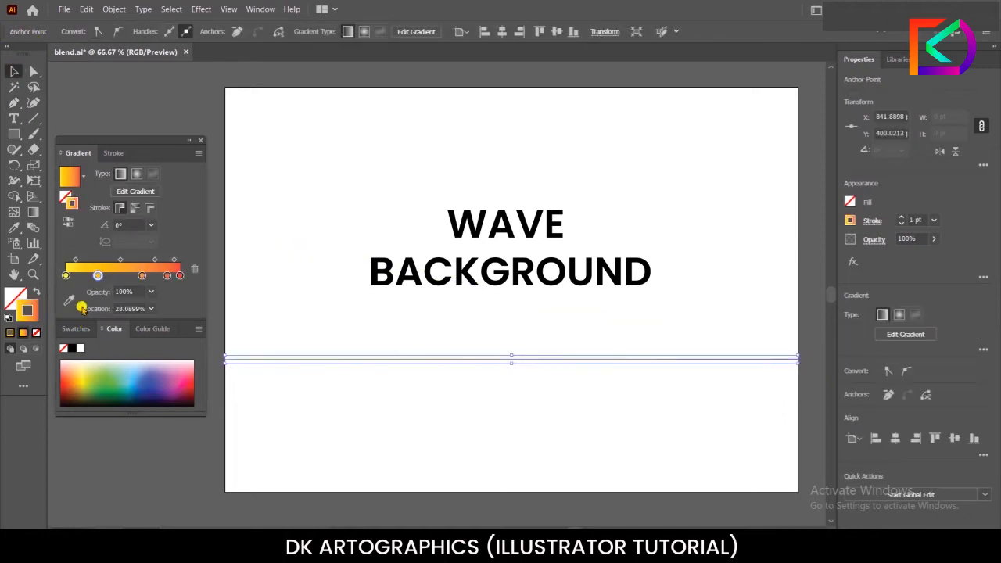
click(900, 217)
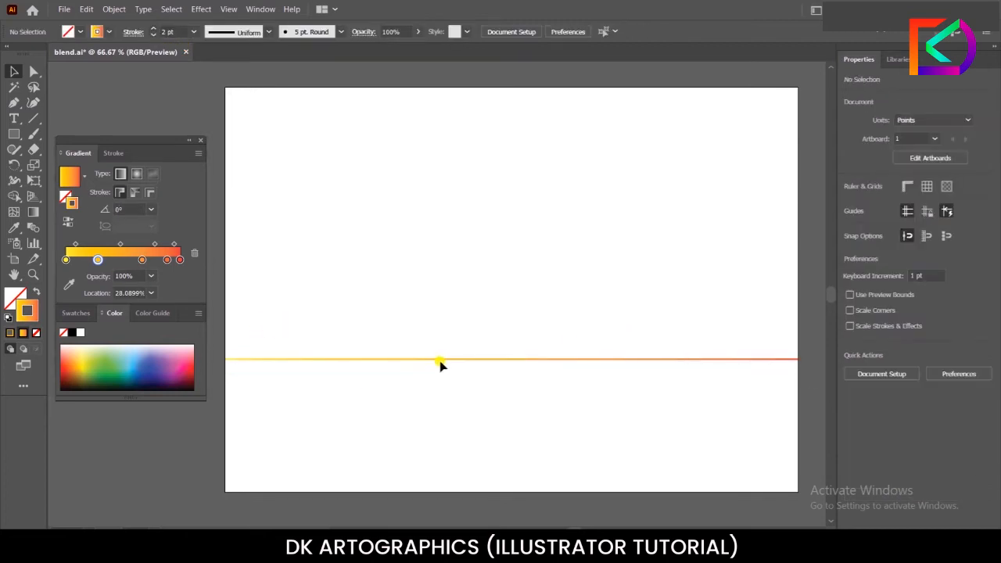
- Duplicate the line about 151 pt straight down and reduce the copy's gradient to three stops, the middle one at about 46%
drag(444, 361, 438, 462)
drag(164, 277, 149, 335)
drag(97, 276, 117, 280)
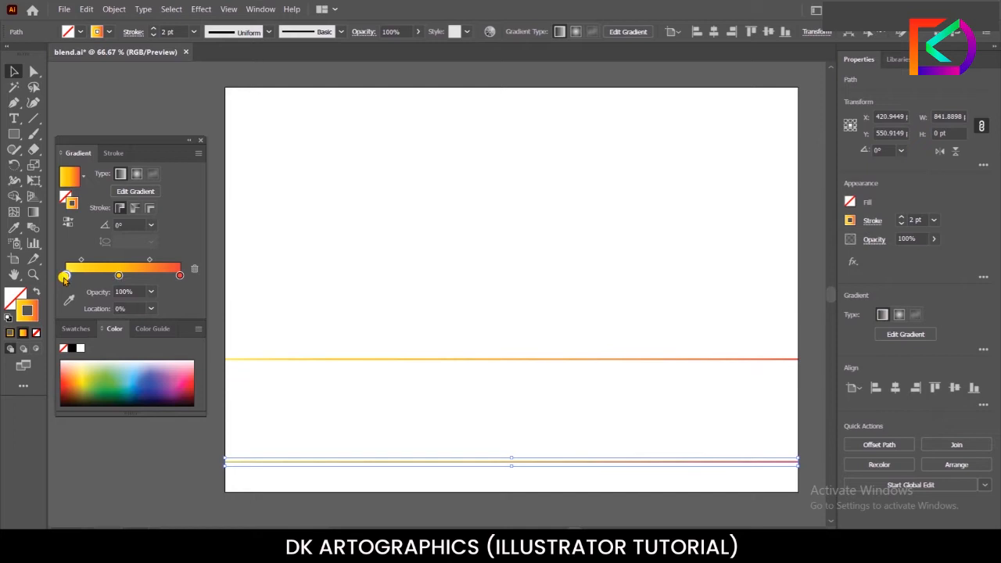
- Recolour the lower line's gradient stops to shades of blue, with a deeper blue in the middle
click(138, 379)
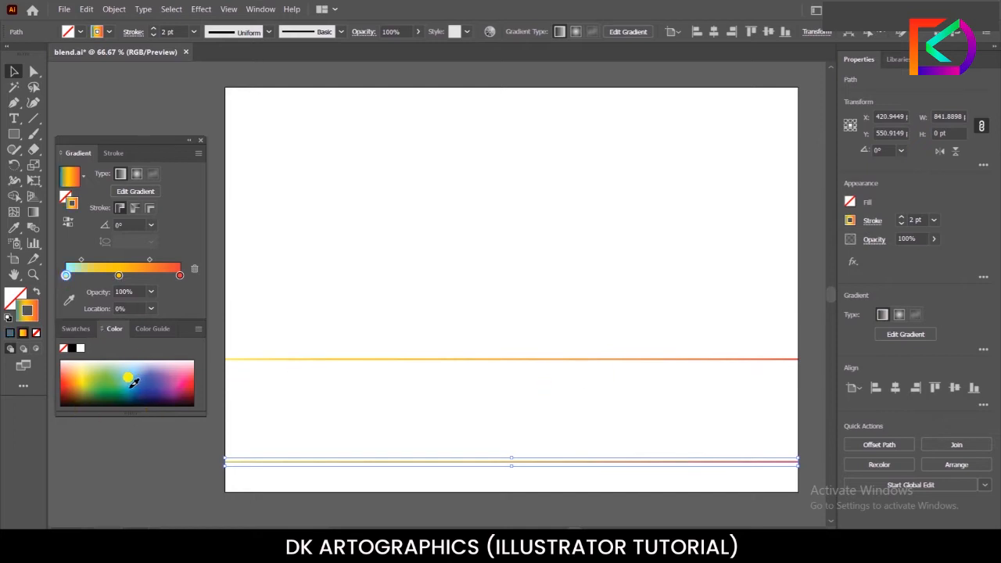
click(120, 275)
click(129, 376)
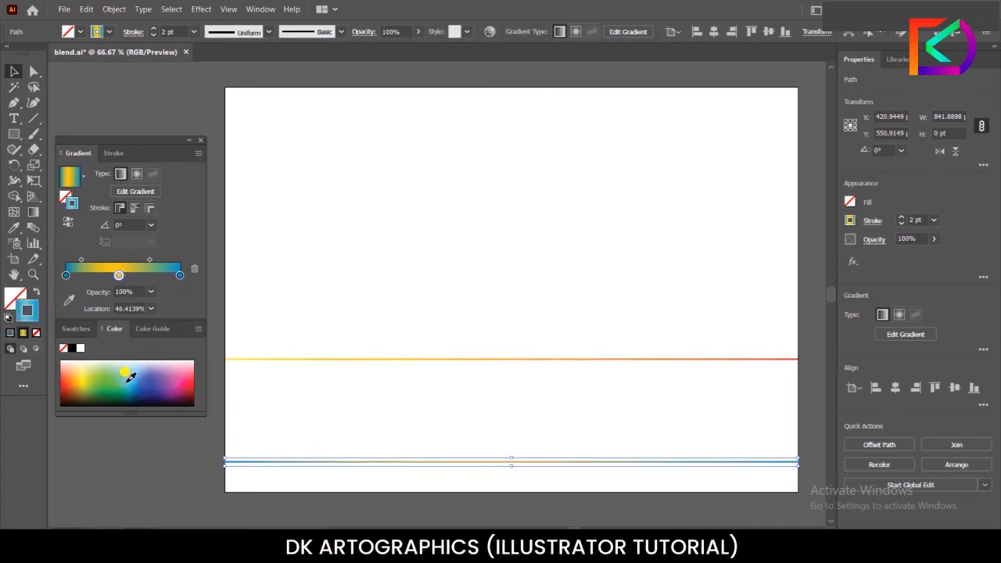
click(141, 380)
click(136, 380)
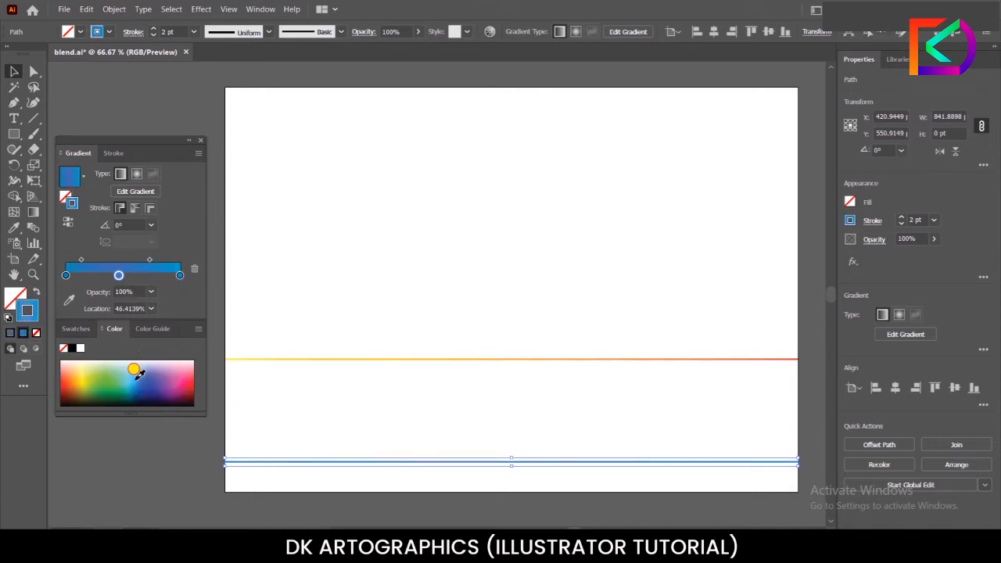
click(135, 386)
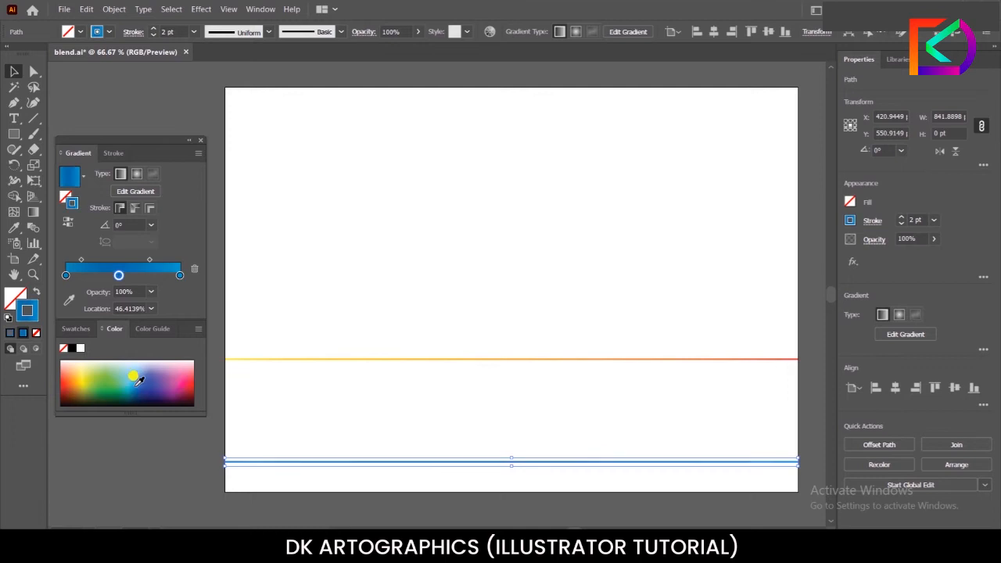
- Select the yellow-to-red line and the blue line and make a blend between them
click(396, 431)
drag(400, 333, 561, 495)
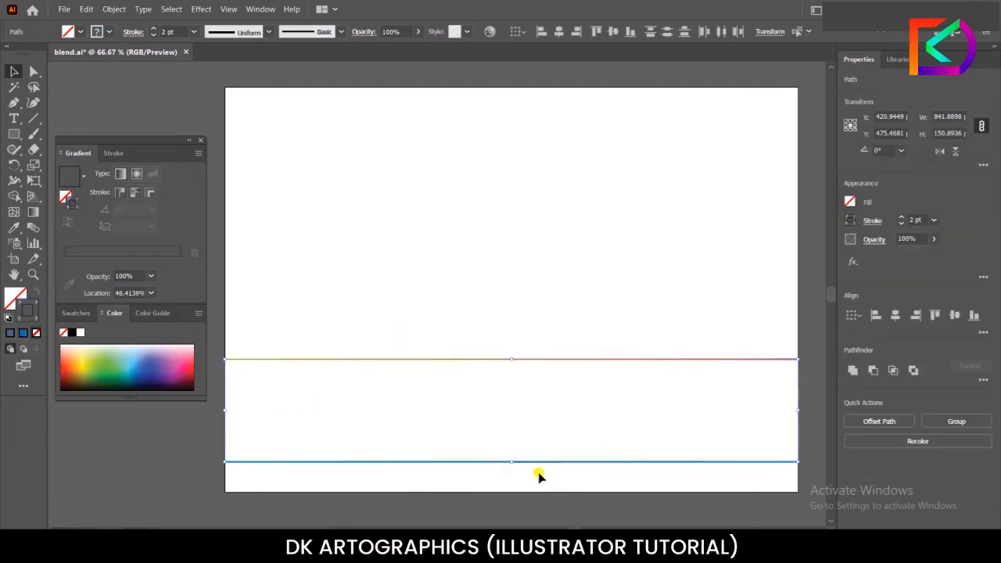
click(121, 12)
mouse_move(218, 328)
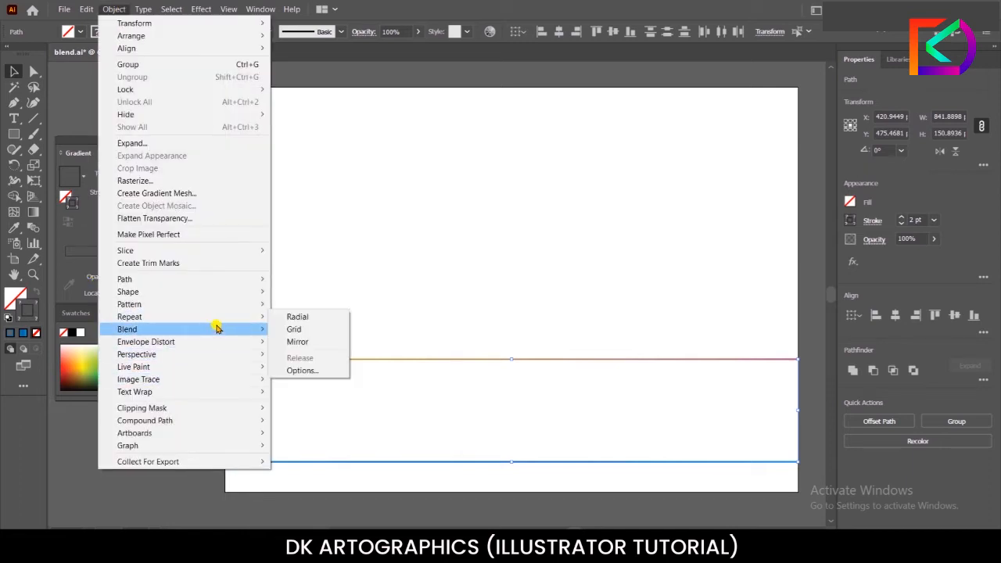
click(329, 329)
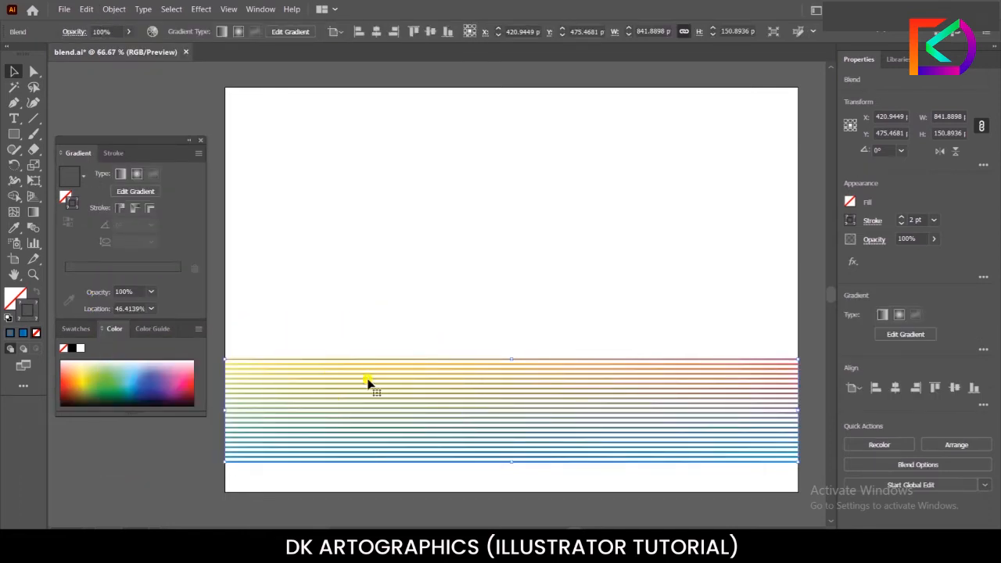
click(308, 334)
- Set the line blend's spacing to Specified Steps with 15 steps
click(320, 403)
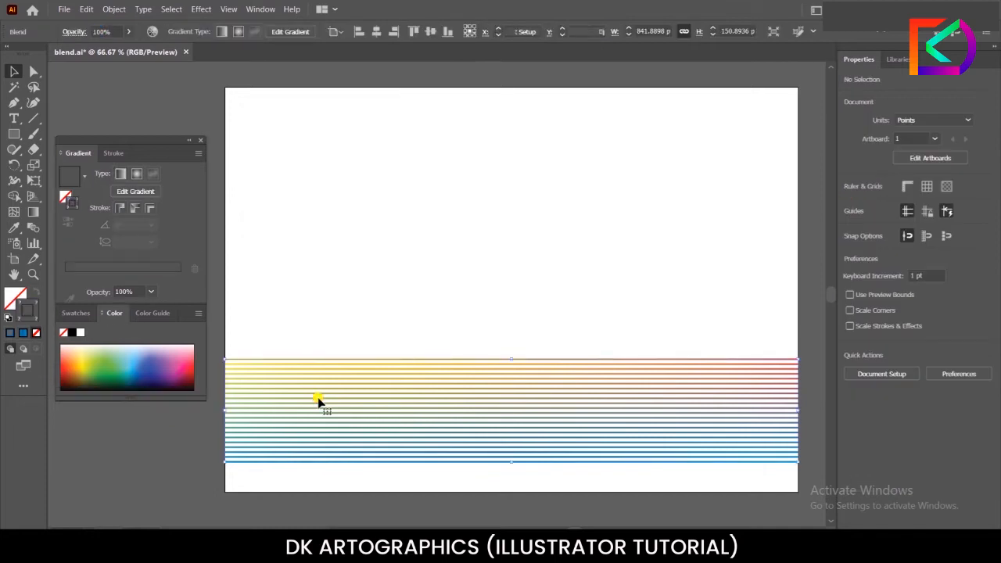
click(113, 9)
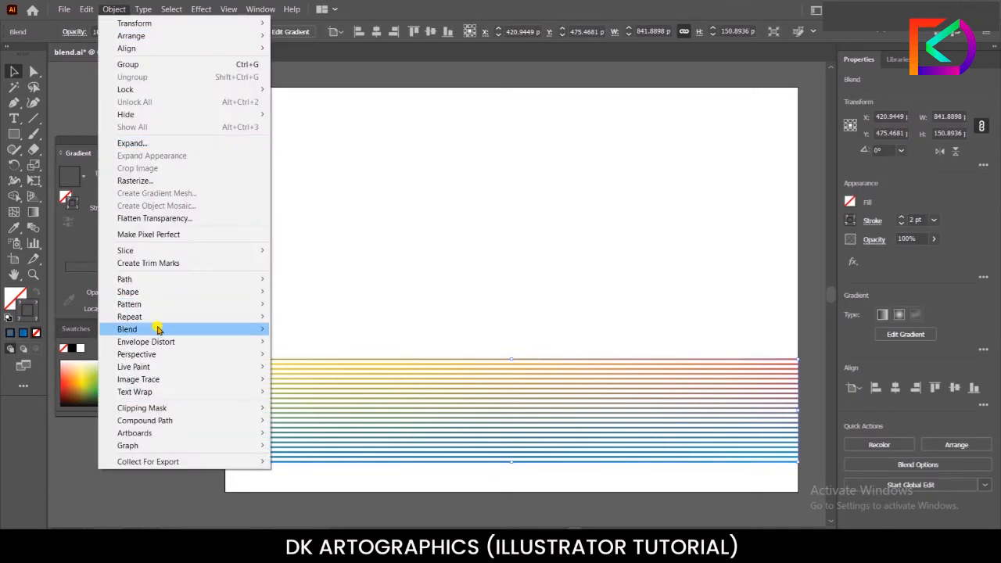
mouse_move(183, 329)
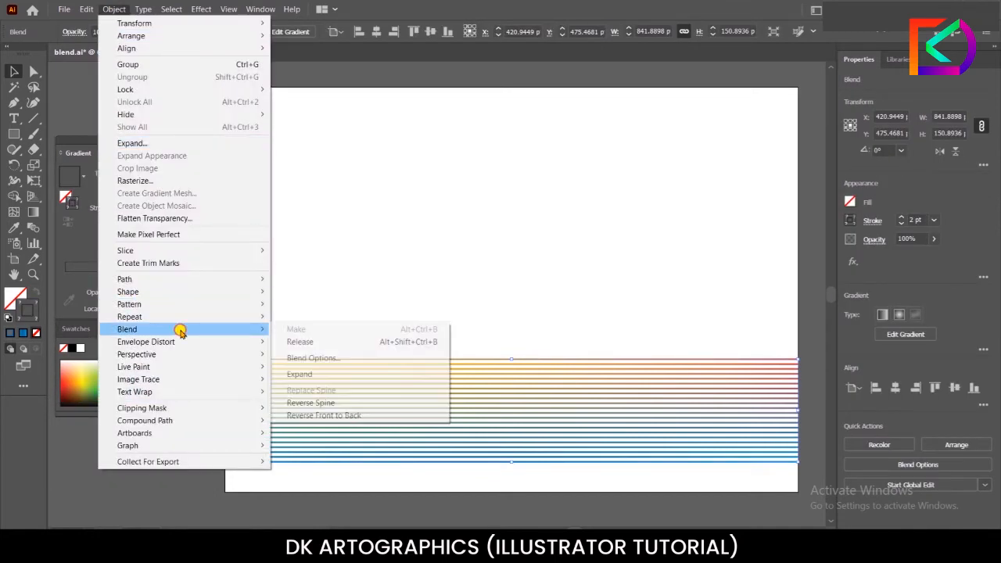
click(305, 357)
click(354, 324)
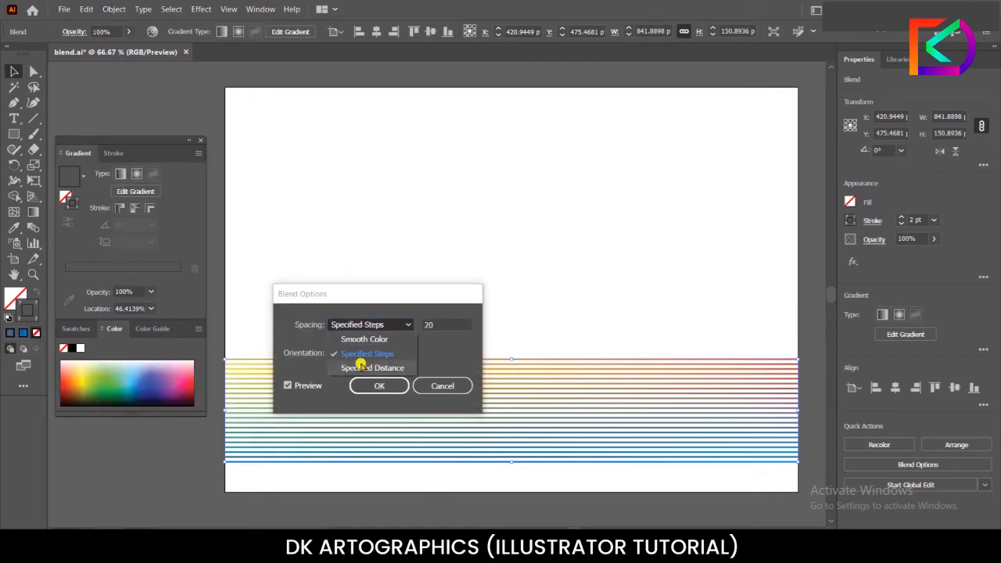
click(363, 353)
double_click(434, 324)
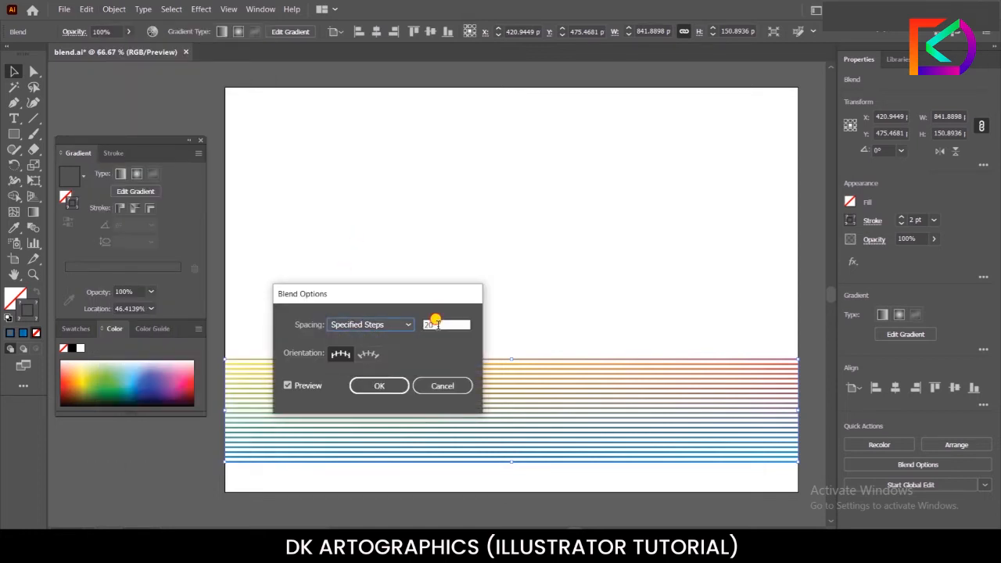
text(15)
key(Tab)
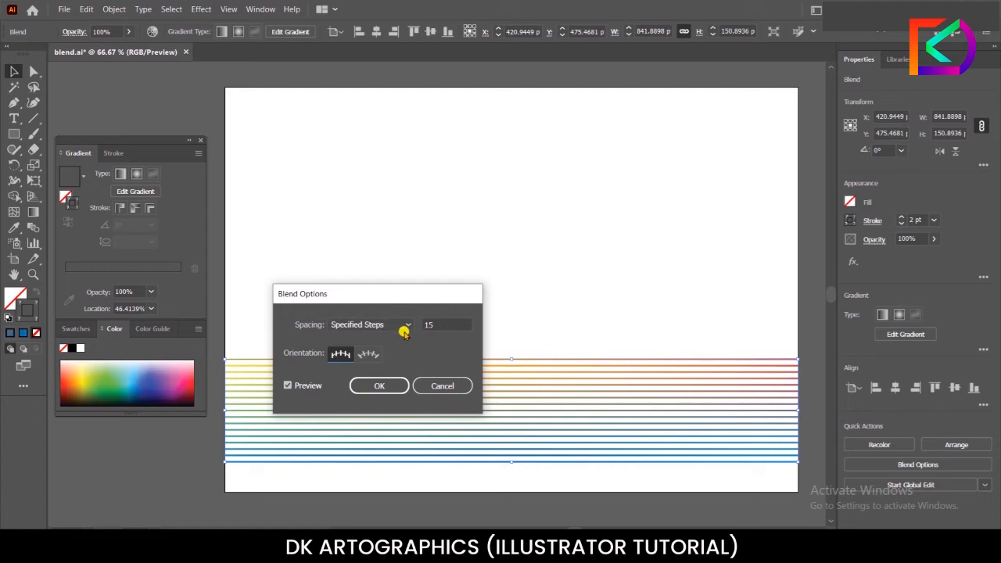
click(375, 385)
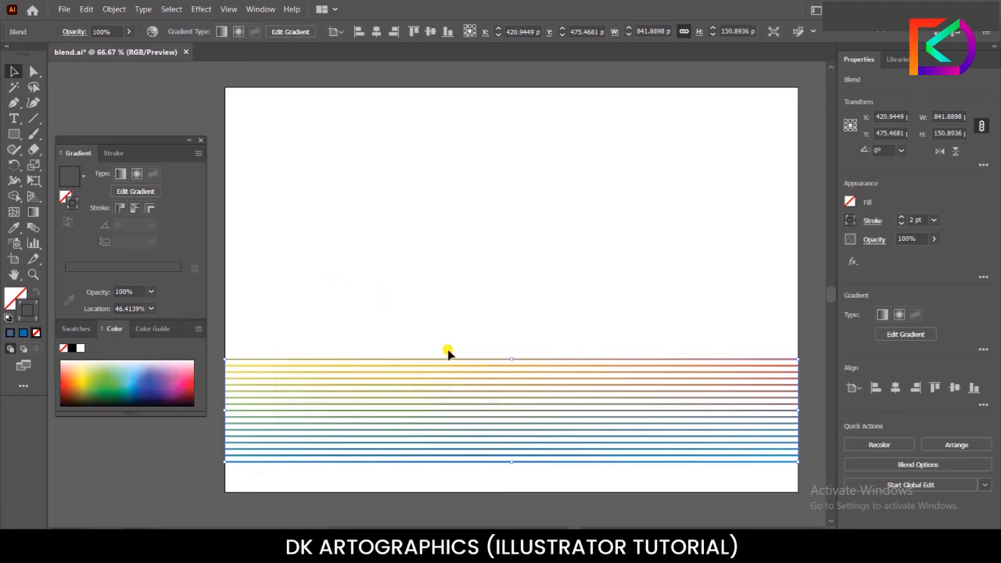
- Move the line blend straight up by about 67 pt on the artboard
scroll(375, 286, down, 1)
scroll(347, 434, up, 1)
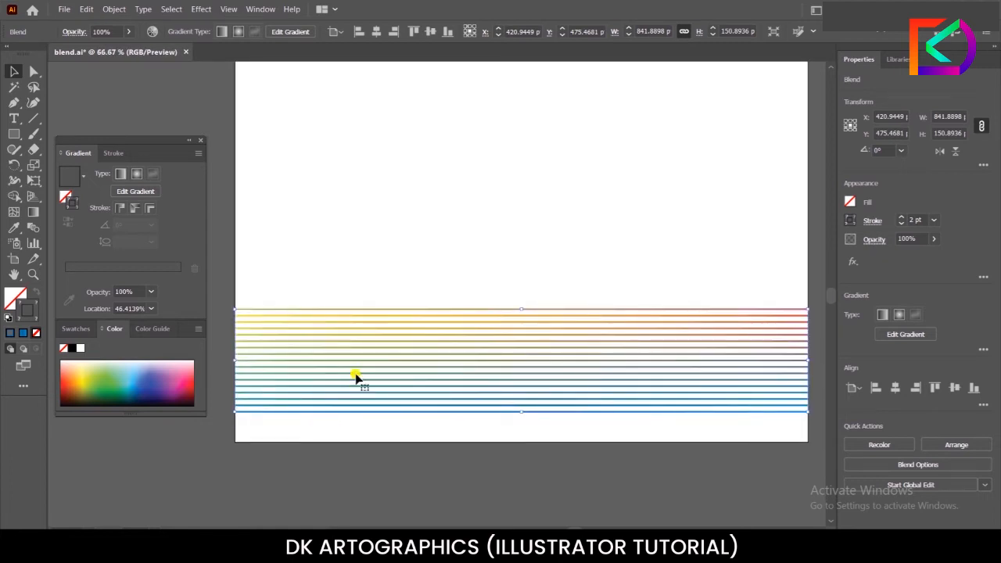
click(337, 289)
click(343, 320)
drag(354, 313, 357, 276)
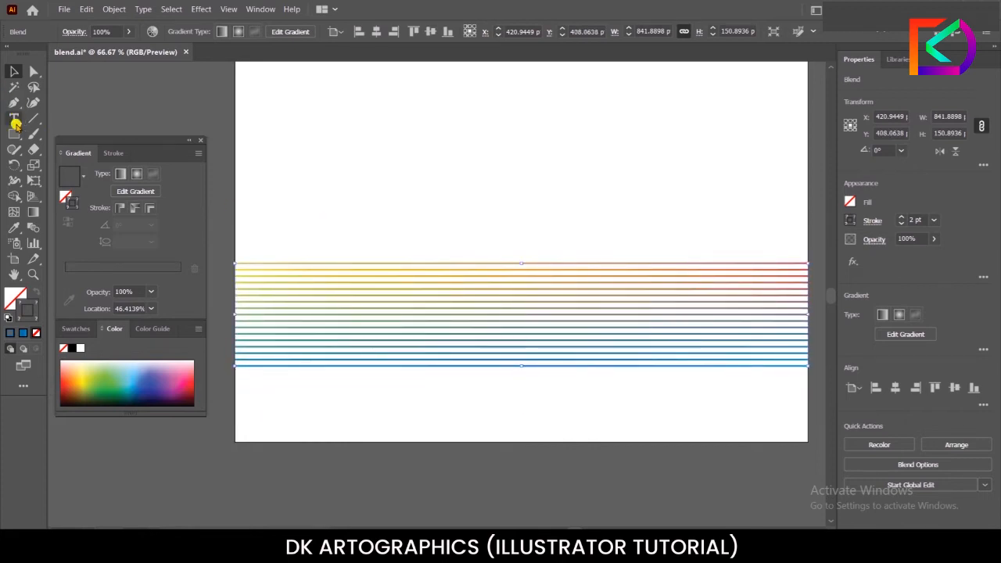
- Move the yellow-to-red line's left endpoint to the artboard's bottom corner and the blue line's left endpoint up to about Y 373 pt, crossing the lines
drag(14, 103, 72, 134)
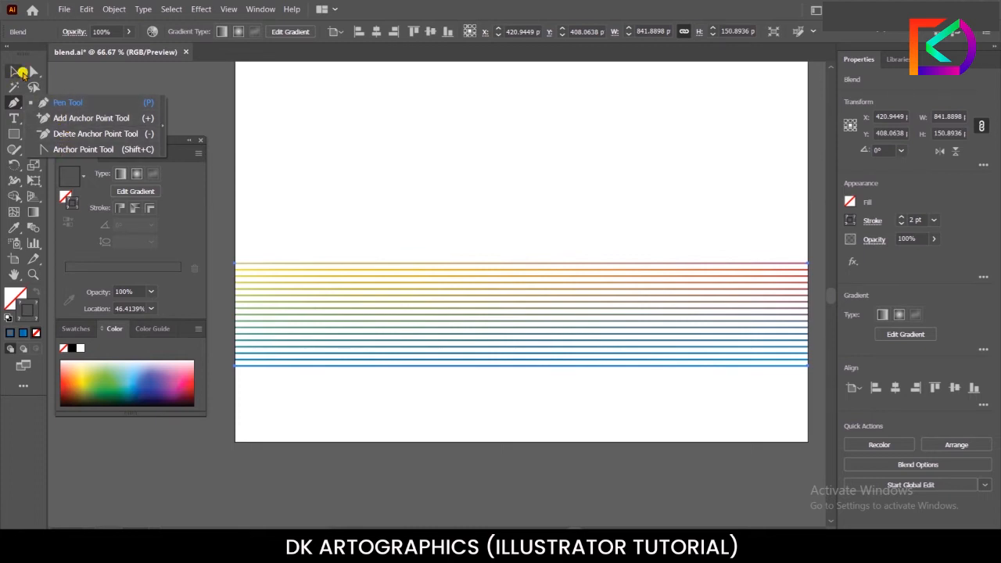
click(33, 72)
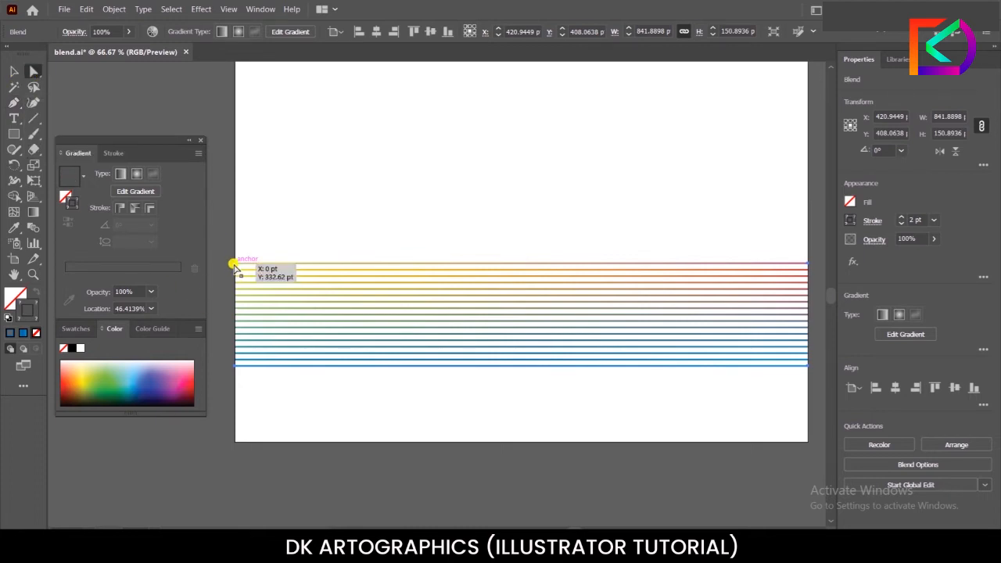
drag(233, 267, 235, 440)
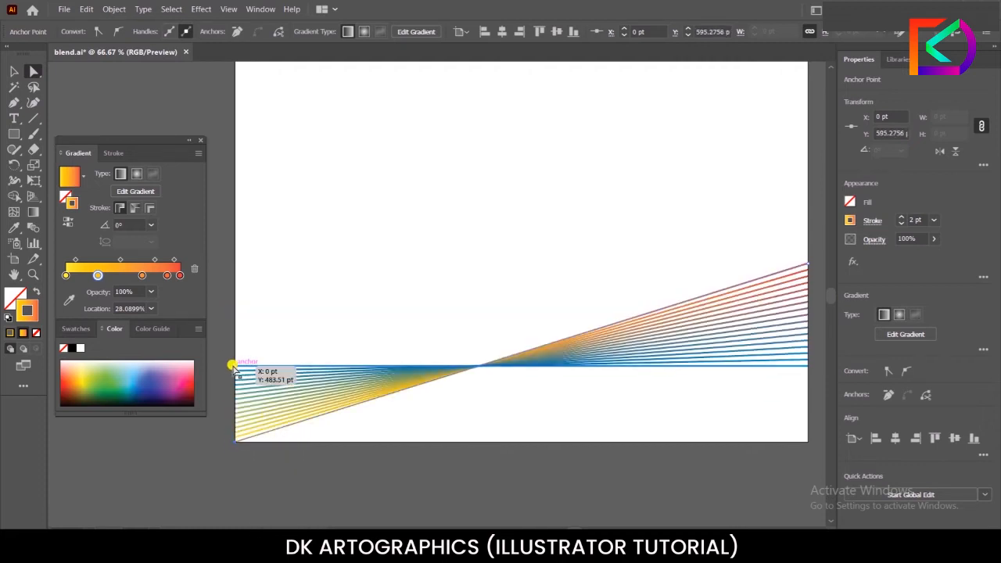
drag(237, 364, 234, 292)
scroll(234, 292, down, 1)
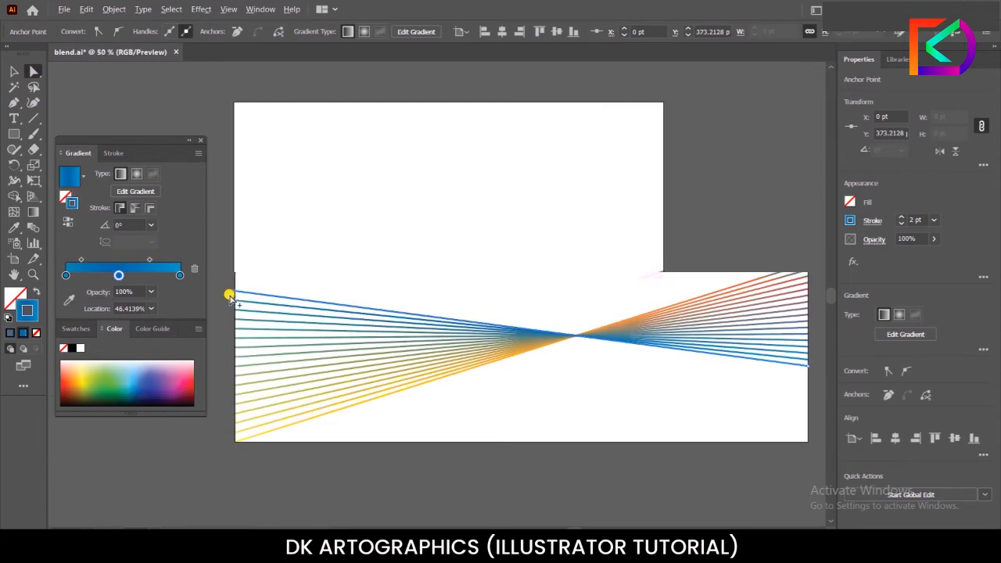
scroll(425, 357, up, 1)
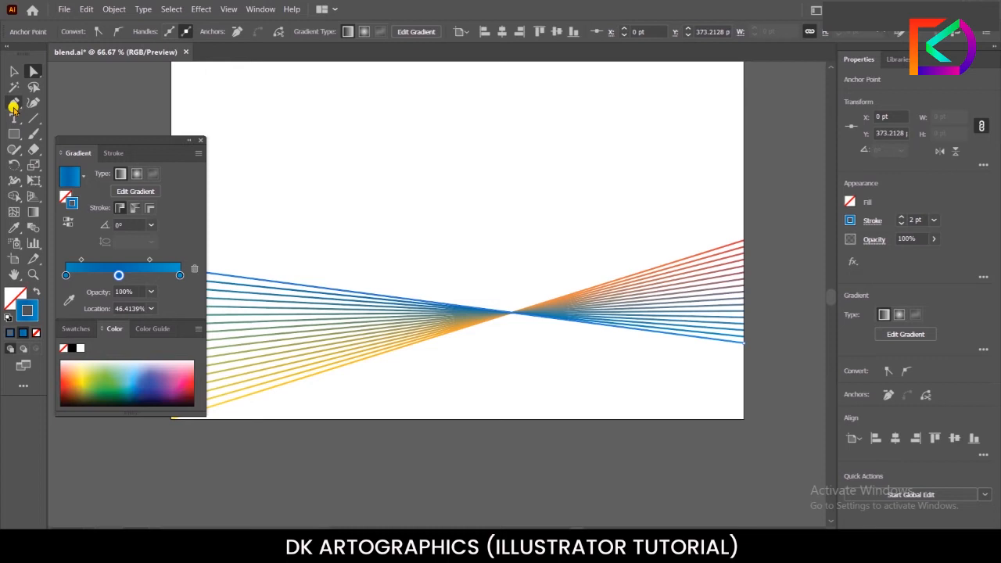
- Bend the blue line upward and the yellow-to-red line downward into curves with the Anchor Point tool
drag(11, 104, 78, 148)
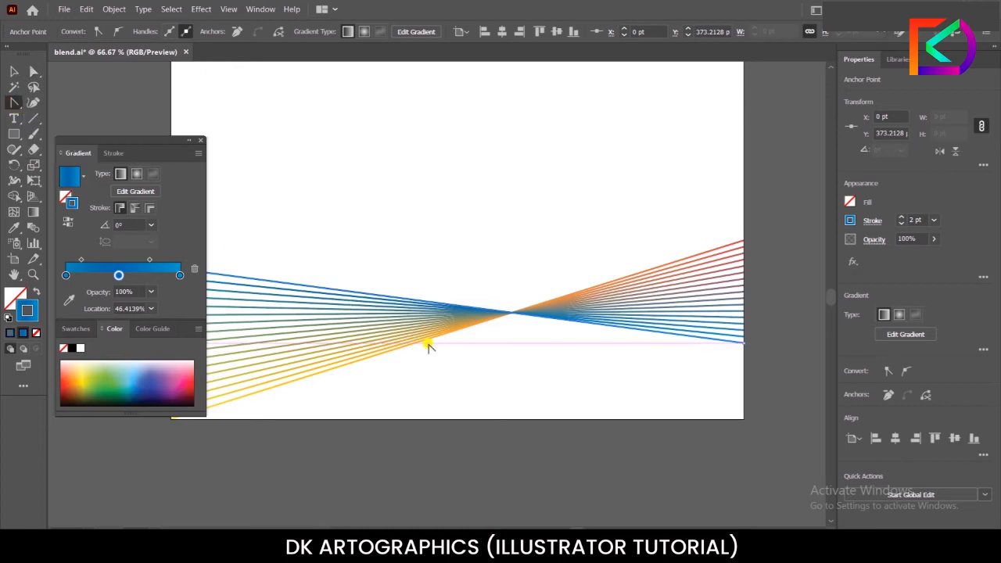
drag(459, 308, 459, 266)
drag(509, 320, 522, 355)
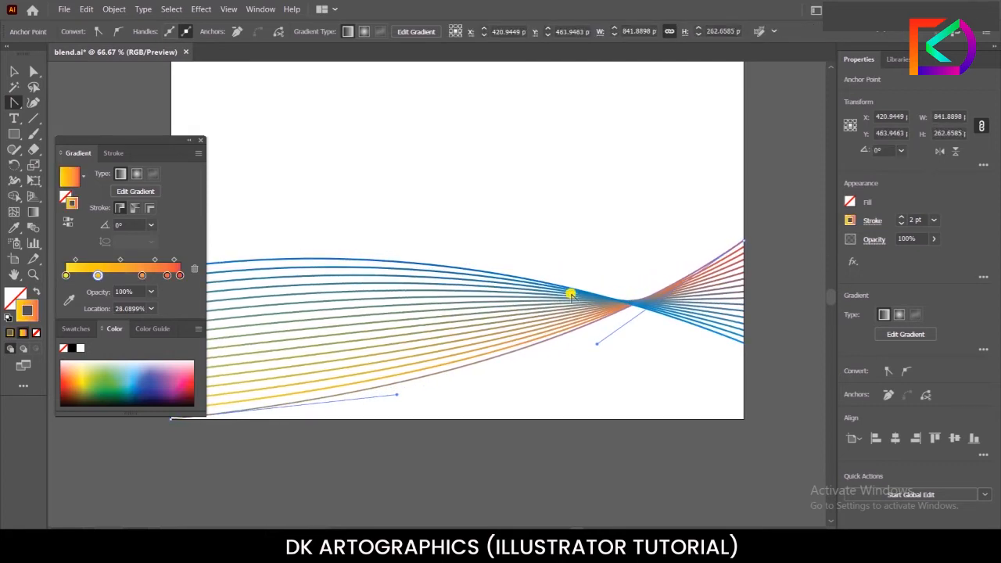
- Pull a direction handle from the blue line's right endpoint and adjust both handles into an S-shaped wave about 183 pt tall
click(741, 345)
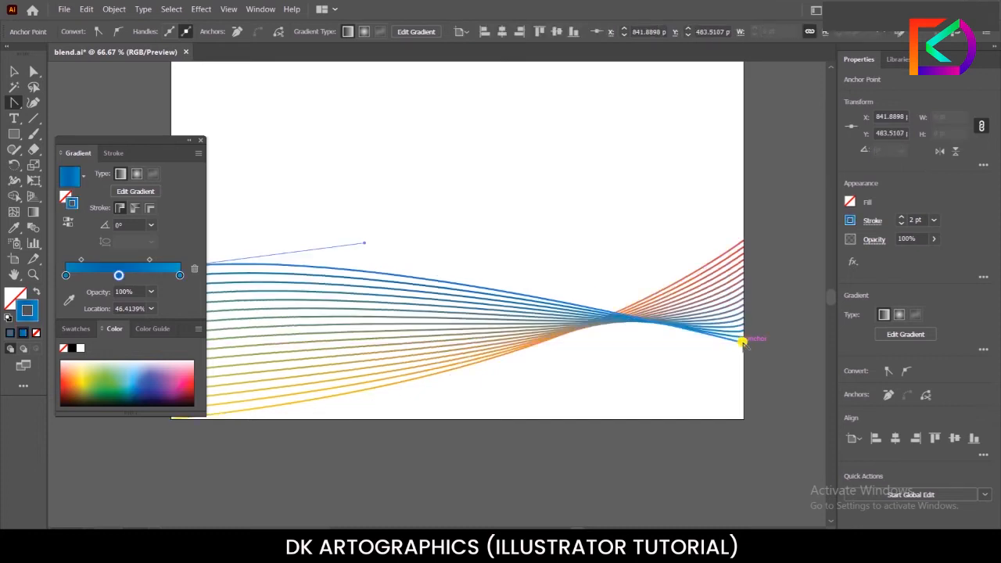
drag(741, 342, 819, 223)
scroll(664, 289, down, 2)
scroll(445, 285, up, 2)
drag(467, 249, 508, 223)
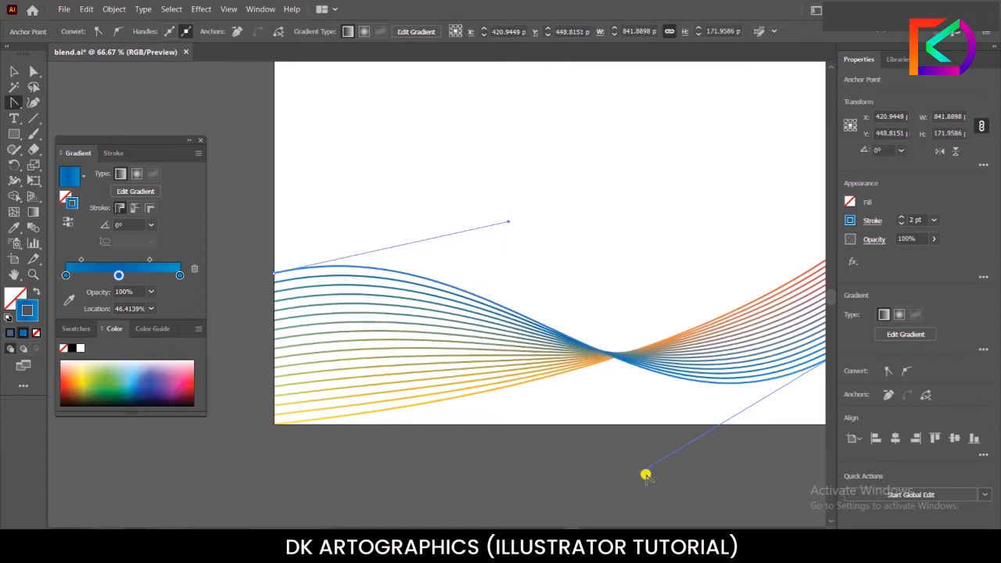
drag(641, 471, 593, 493)
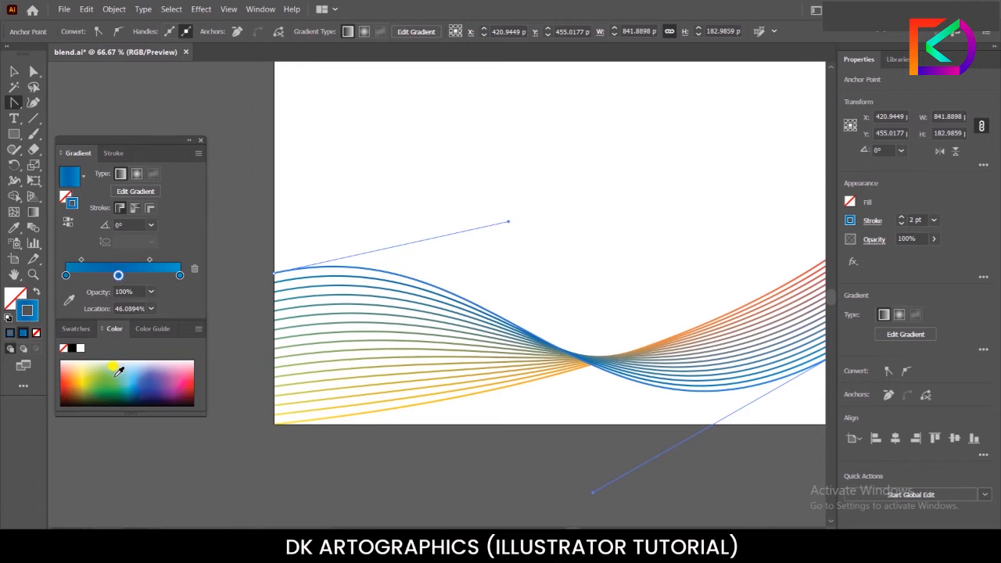
- Recolour the middle gradient stop of the blue line yellow and deselect the artwork
click(84, 371)
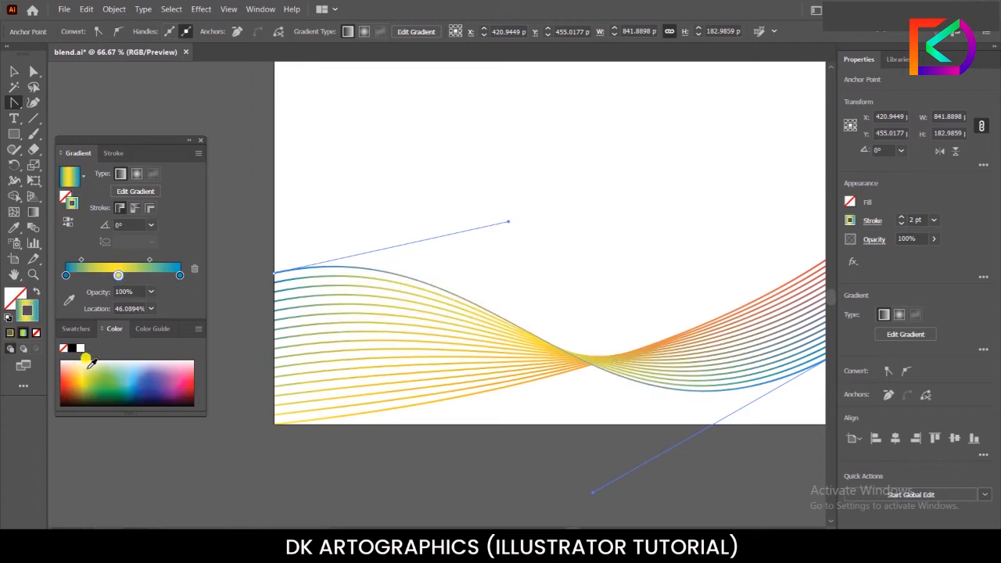
click(16, 72)
click(386, 224)
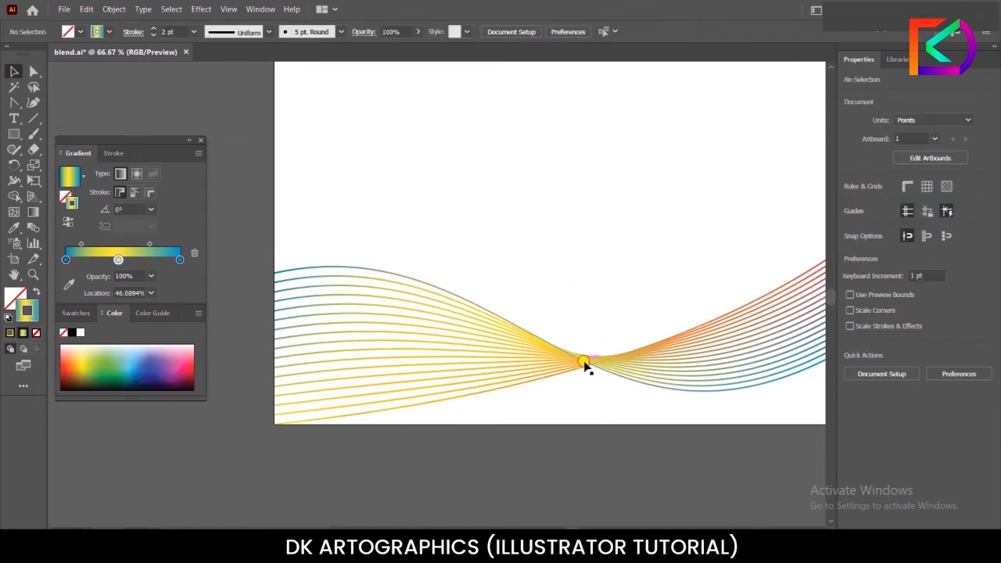
- Deselect the blend and recolour the stroke gradient's three stops to orange, amber and pale yellow
click(586, 367)
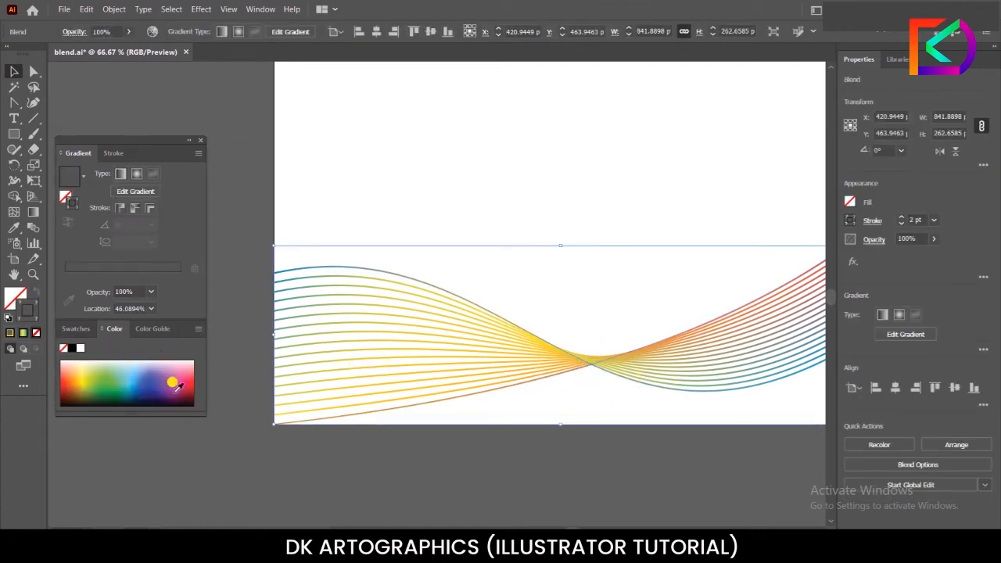
click(409, 397)
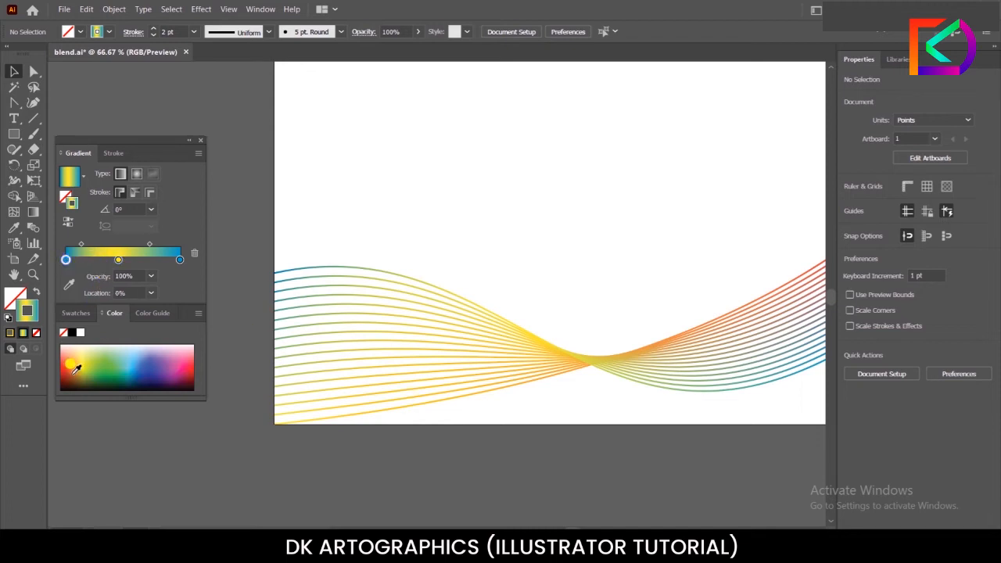
click(75, 357)
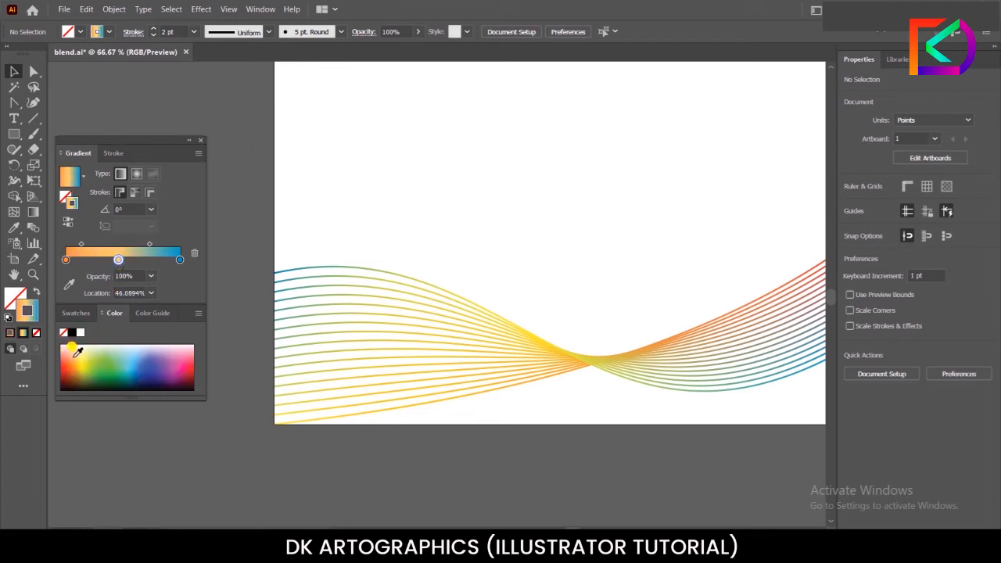
click(77, 359)
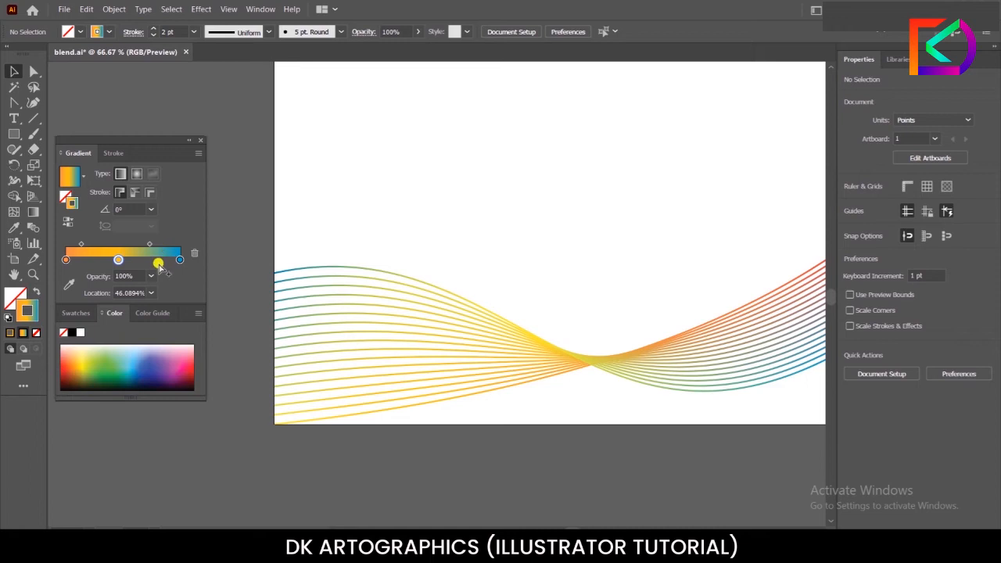
click(89, 348)
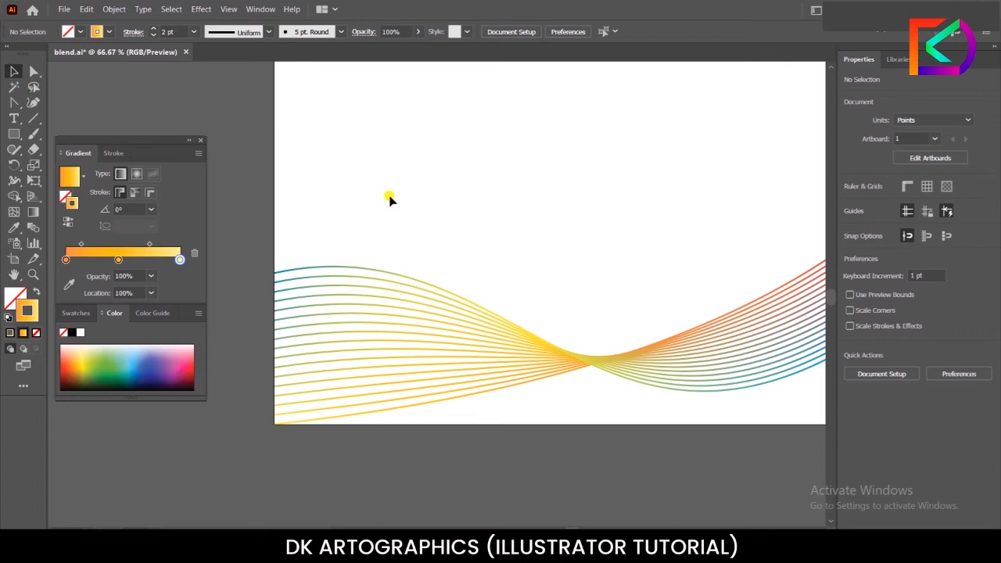
- Duplicate the wave blend about 305 pt straight up to the upper part of the artboard
scroll(386, 225, down, 1)
click(496, 319)
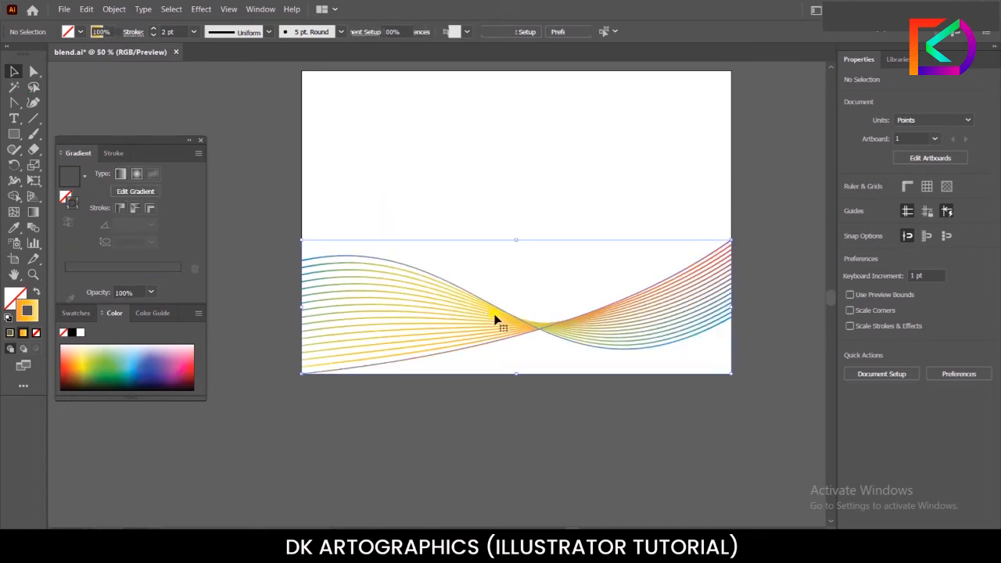
drag(519, 326, 524, 166)
- Reflect the upper wave copy across the vertical axis
right_click(524, 166)
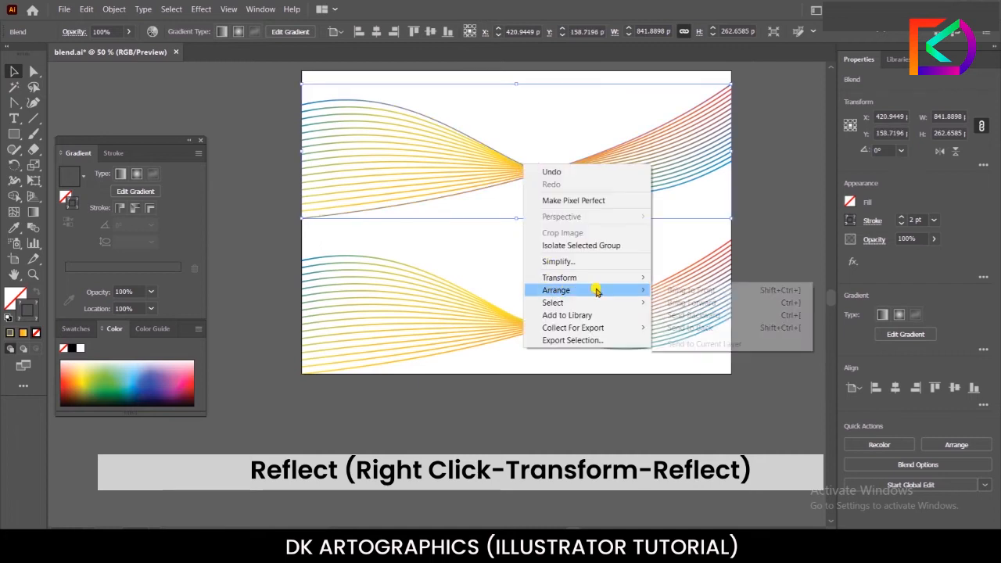
mouse_move(650, 277)
click(686, 319)
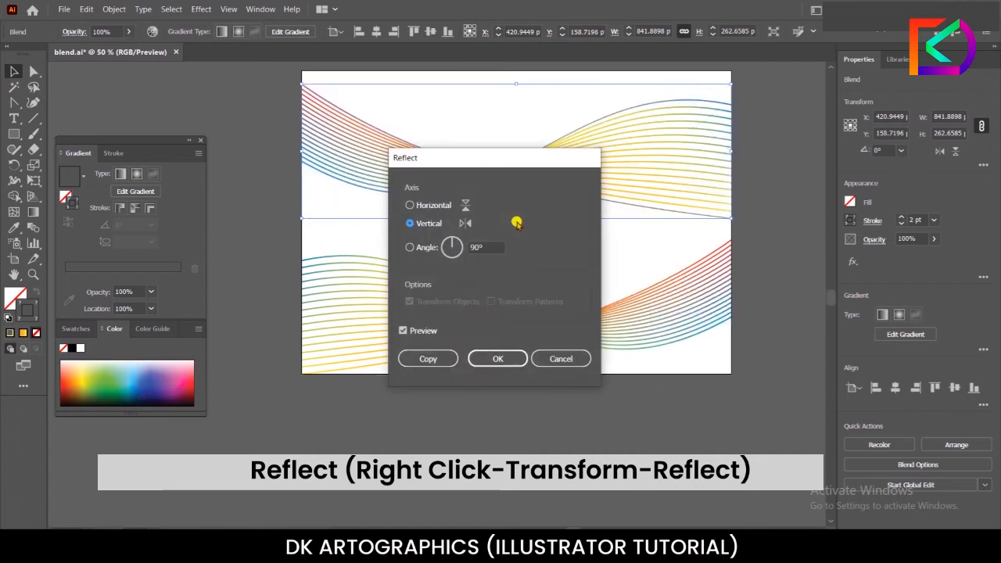
click(486, 360)
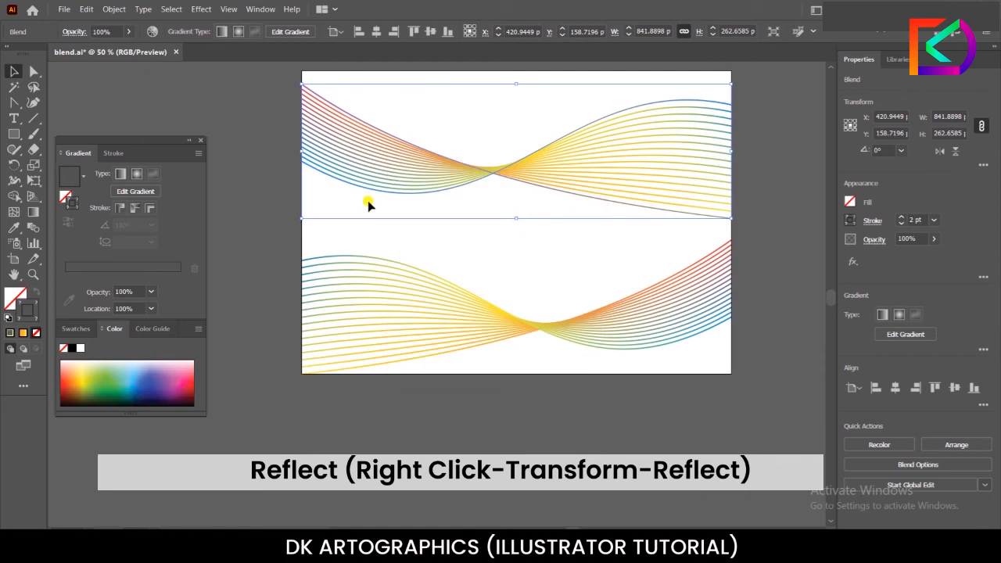
- Reflect the upper wave copy across the horizontal axis
right_click(423, 174)
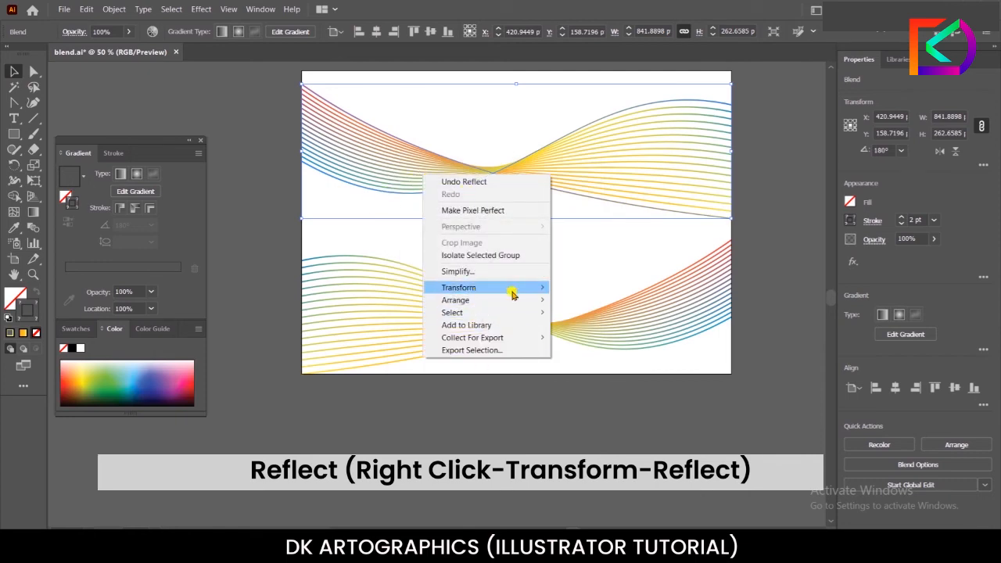
mouse_move(521, 287)
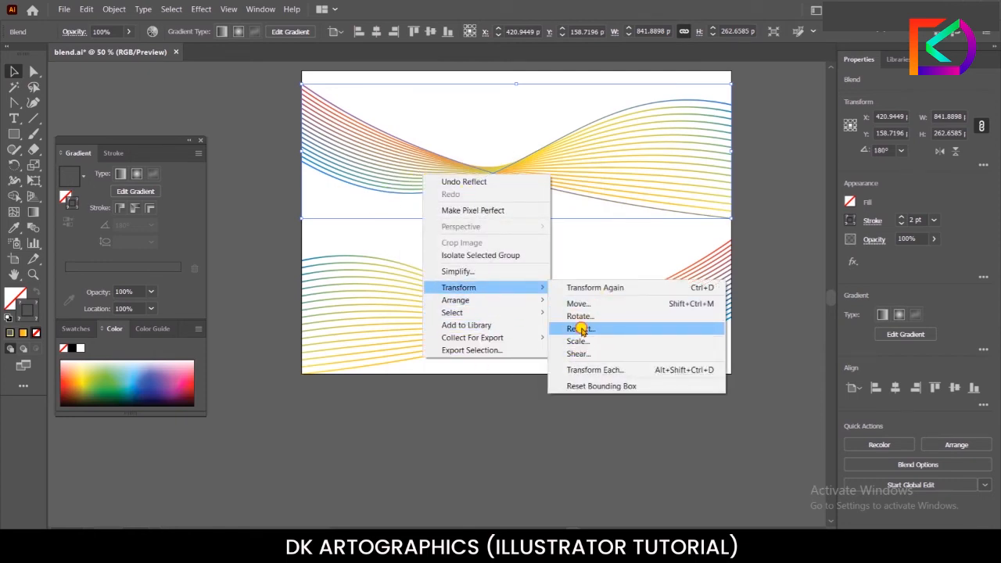
click(586, 335)
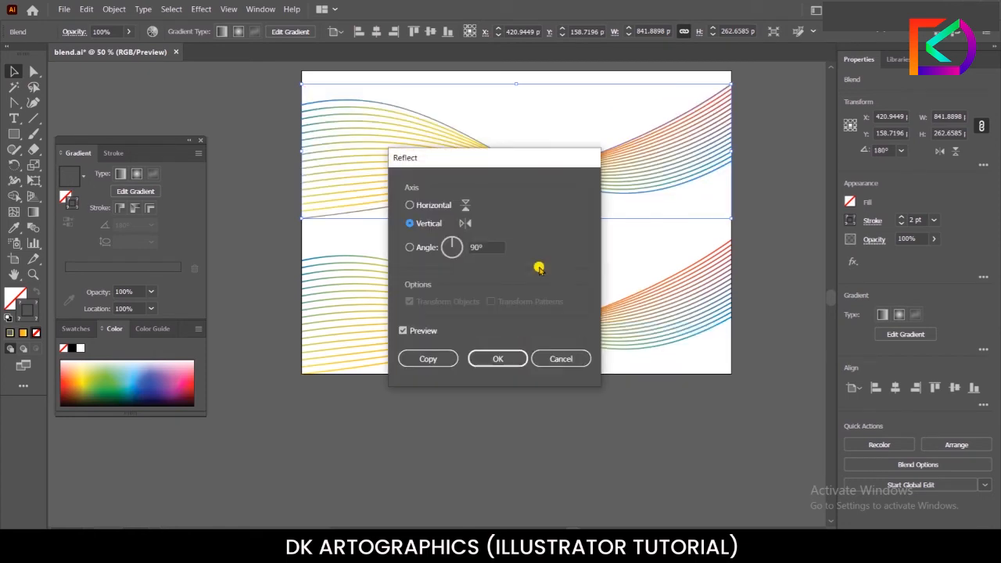
click(410, 206)
click(480, 357)
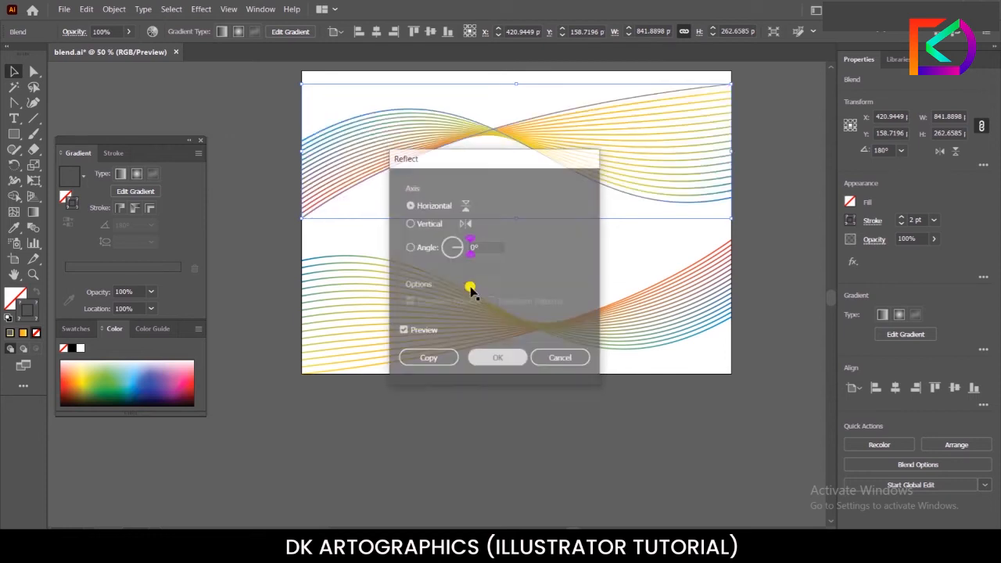
mouse_move(504, 136)
mouse_down()
mouse_move(501, 97)
mouse_move(500, 133)
mouse_up()
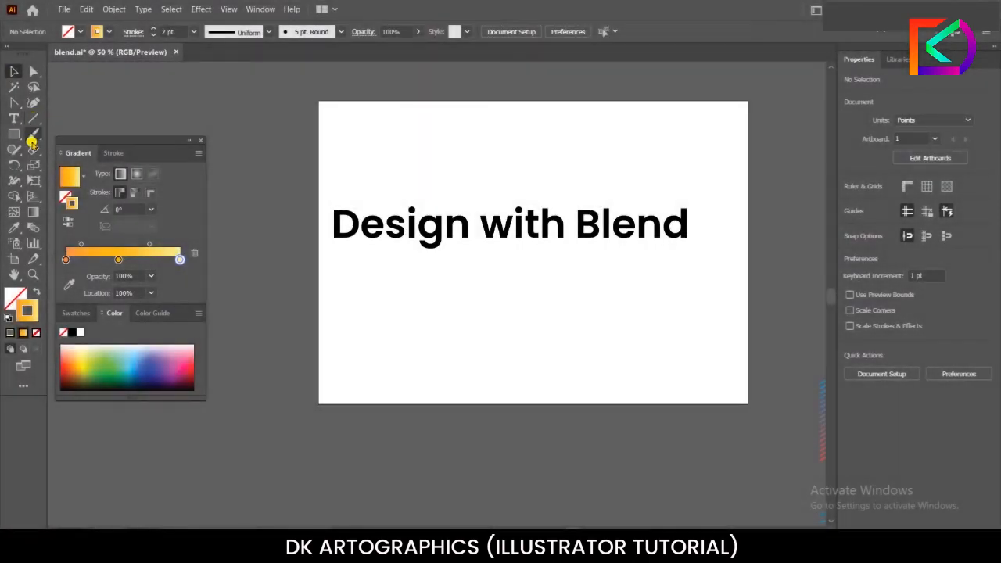
- Draw a left-bulging arc about 214 pt tall and 35 pt wide near the artboard's centre with the Pen tool
click(13, 102)
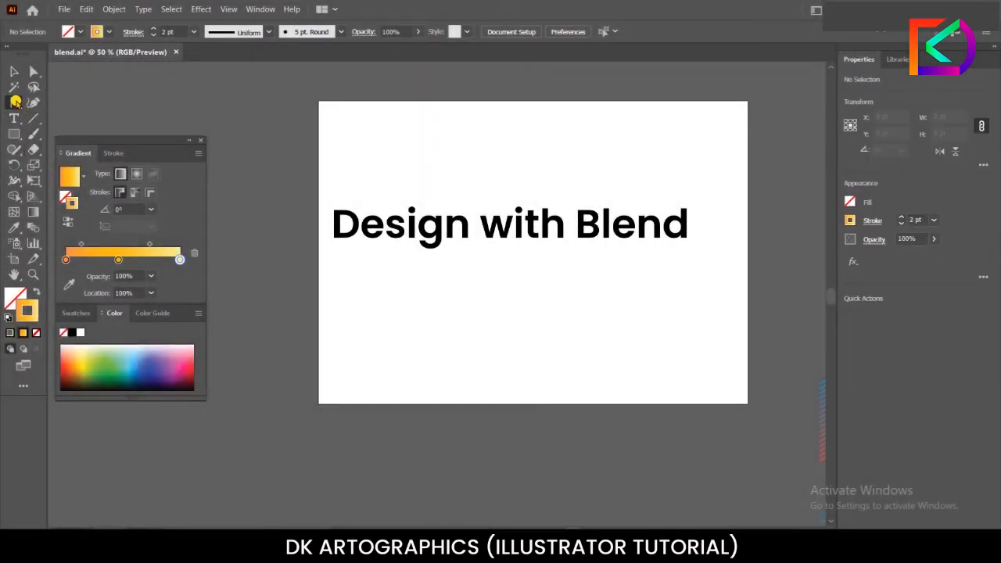
click(60, 100)
scroll(526, 194, up, 1)
click(521, 168)
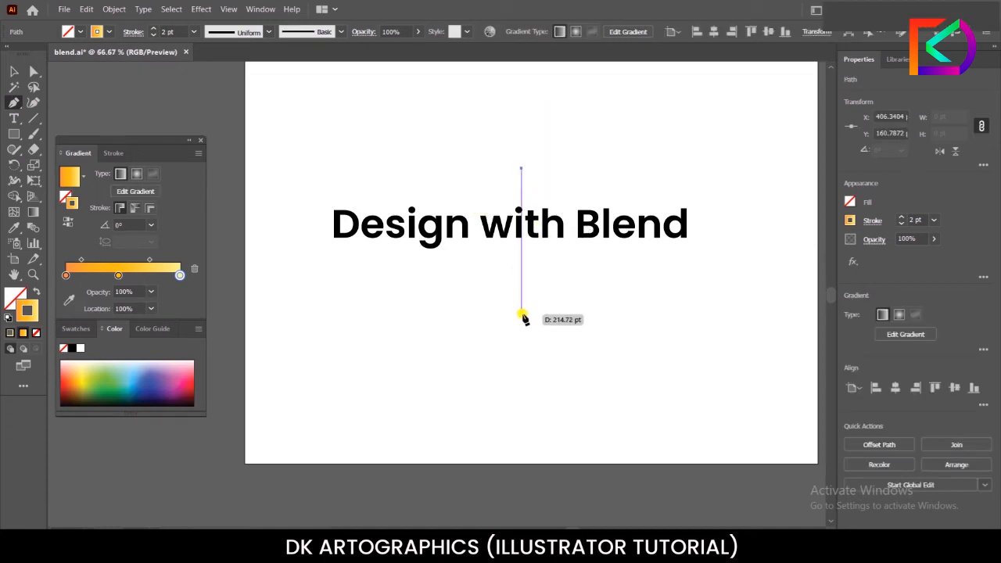
drag(542, 359, 575, 394)
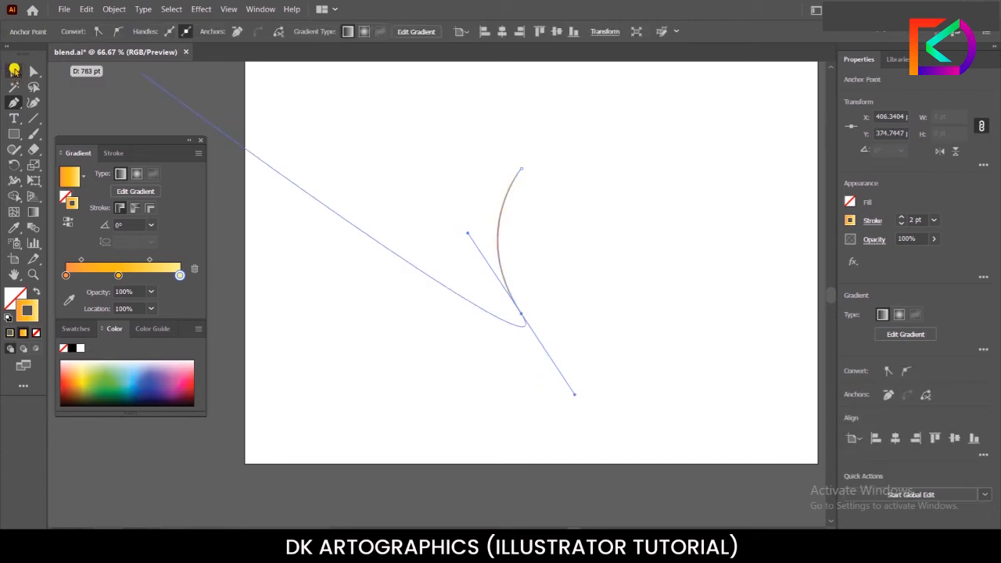
click(14, 70)
click(424, 223)
- Duplicate the arc horizontally to its right and reflect the copy across the vertical axis
scroll(545, 241, up, 2)
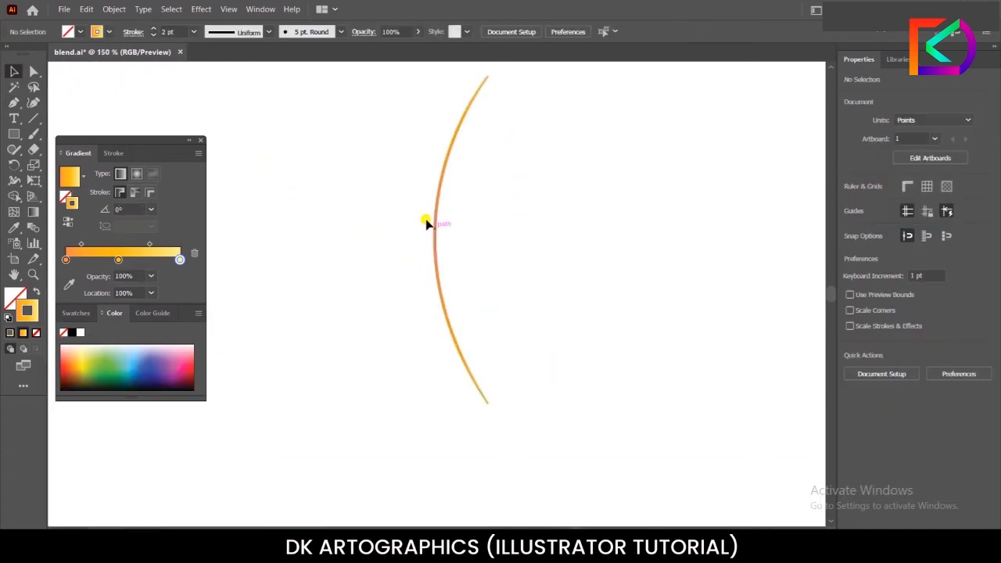
drag(438, 224, 548, 227)
right_click(550, 228)
mouse_move(630, 422)
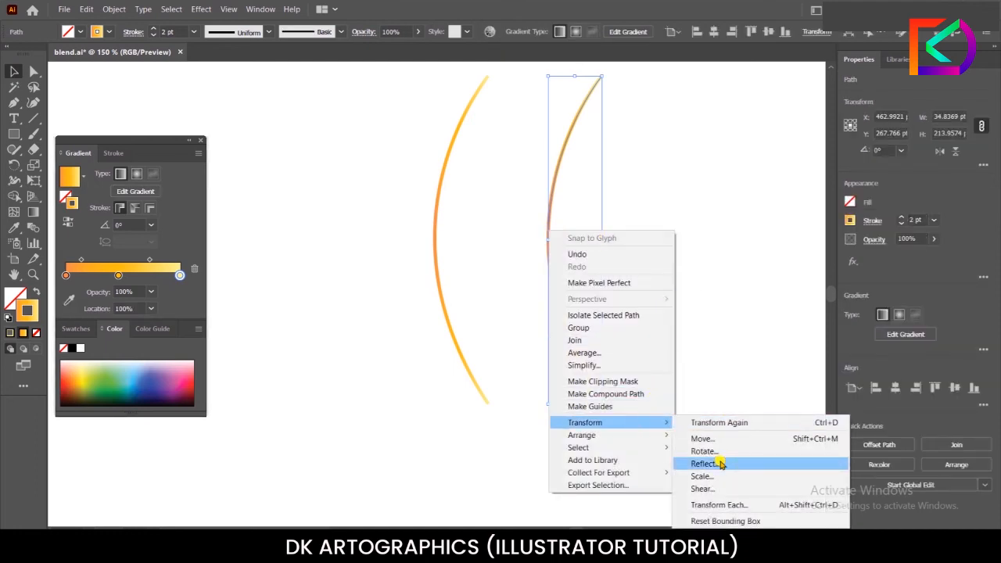
click(712, 462)
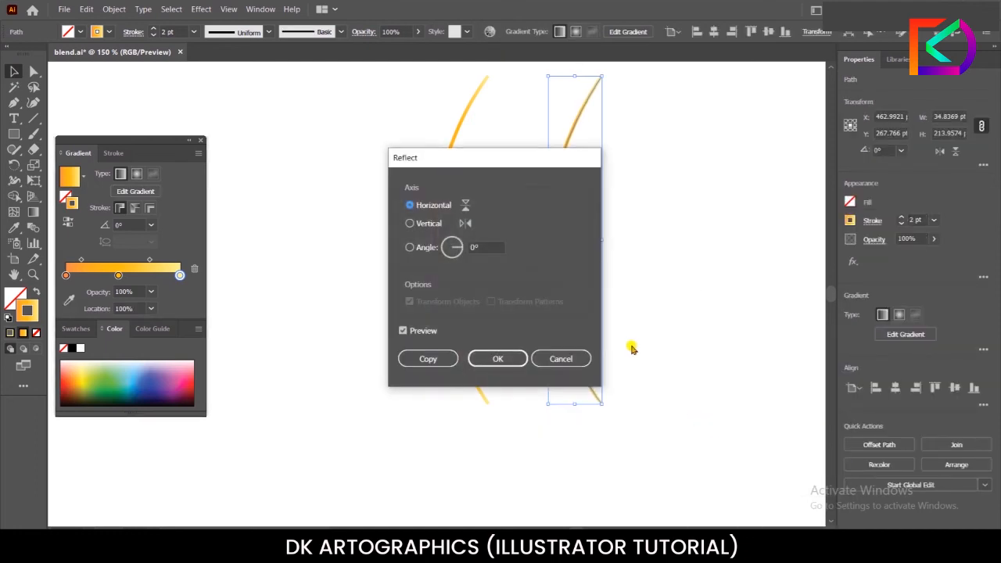
click(422, 223)
click(487, 358)
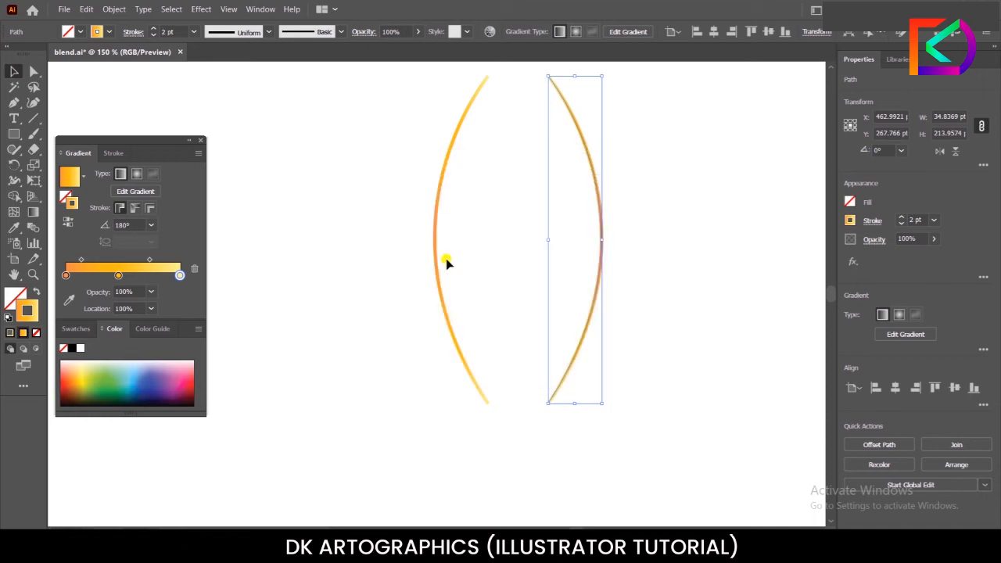
- Move the mirrored arc until its ends meet the original's, forming a leaf outline about 70 pt wide
drag(600, 213, 574, 213)
click(356, 157)
drag(378, 138, 614, 271)
scroll(532, 262, down, 1)
scroll(526, 195, up, 1)
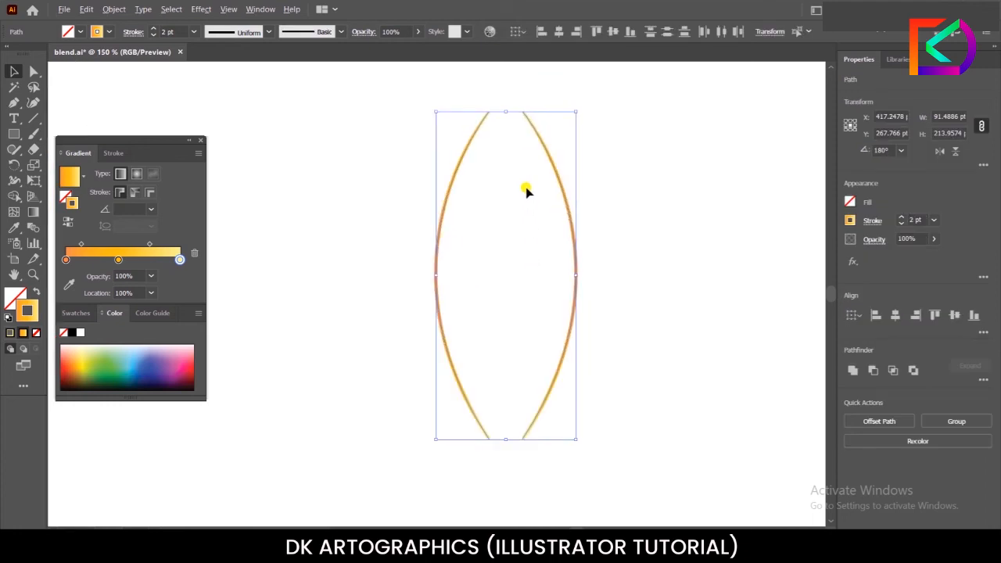
click(282, 143)
drag(573, 228, 539, 226)
- Make a blend between the two arcs of the leaf outline
drag(391, 196, 568, 297)
scroll(424, 214, up, 1)
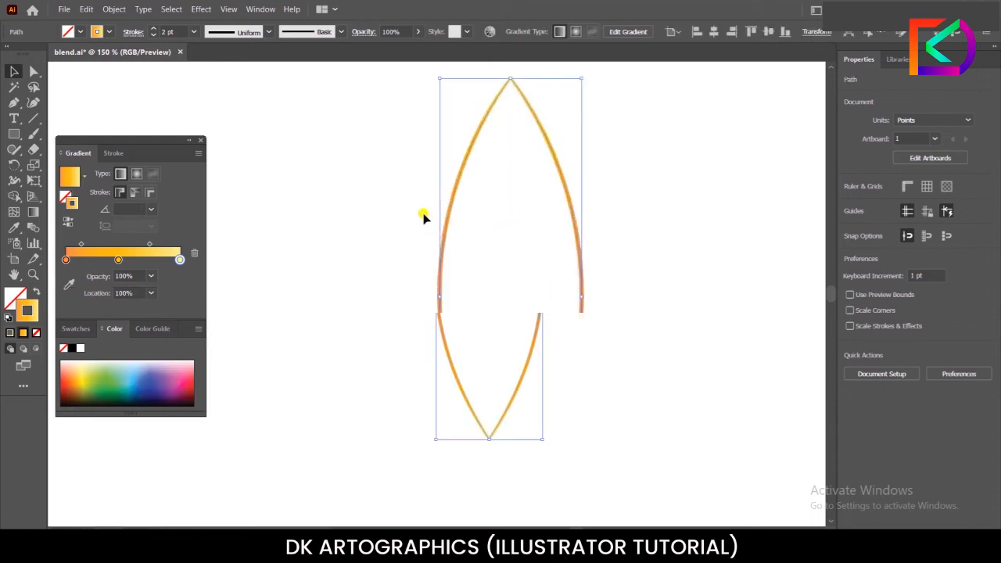
scroll(456, 242, down, 1)
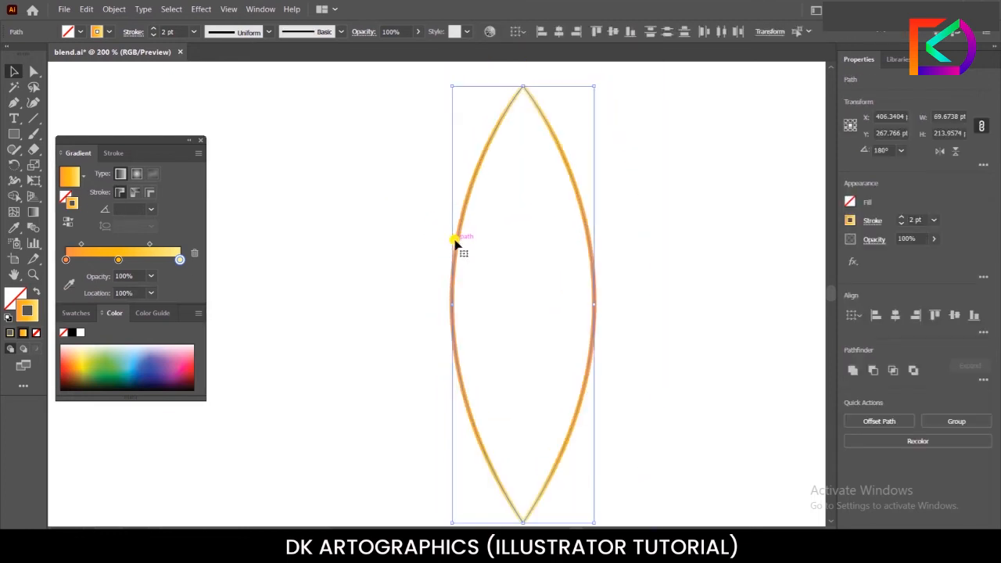
click(114, 8)
mouse_move(207, 329)
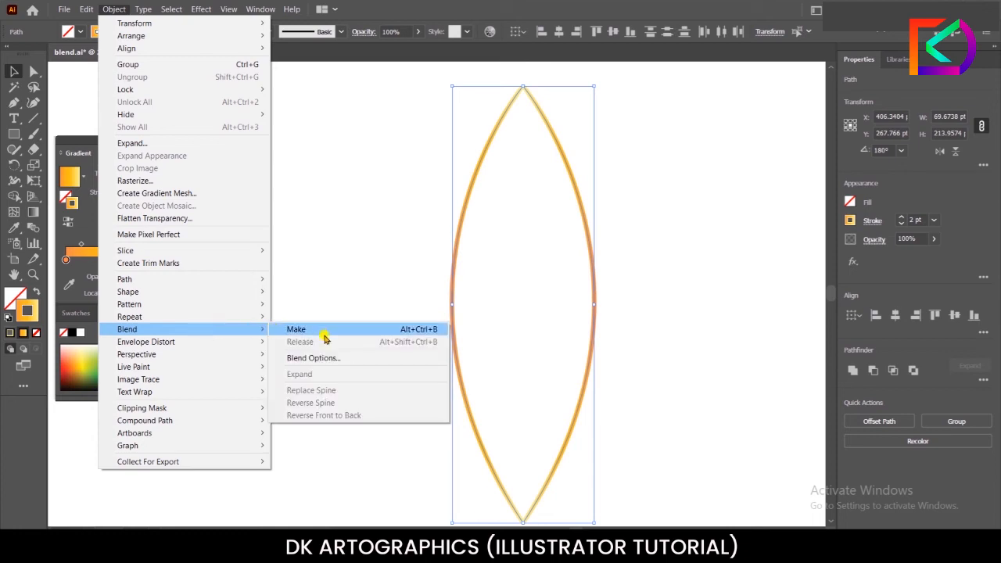
click(295, 329)
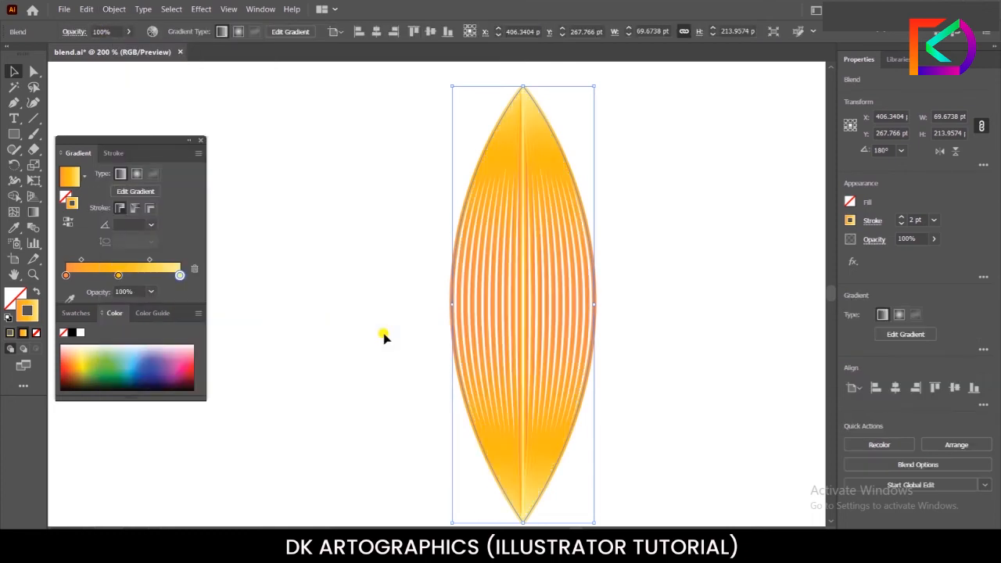
click(415, 291)
- Preview different step counts for the leaf blend and set its spacing to 16 specified steps
drag(376, 242, 649, 368)
click(114, 8)
mouse_move(191, 329)
click(329, 354)
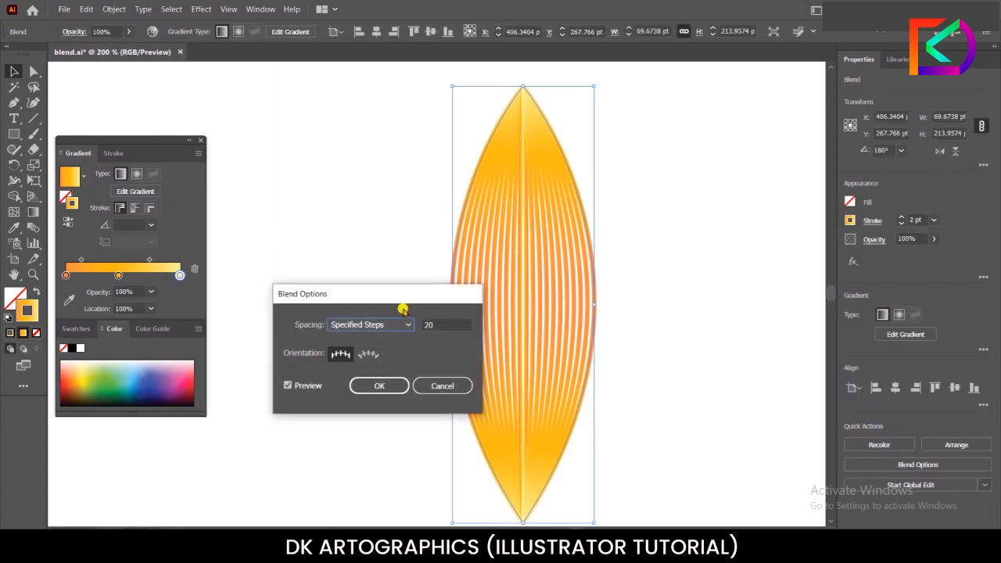
drag(441, 325, 410, 325)
key(Up)
key(Up)
key(Up)
key(Up)
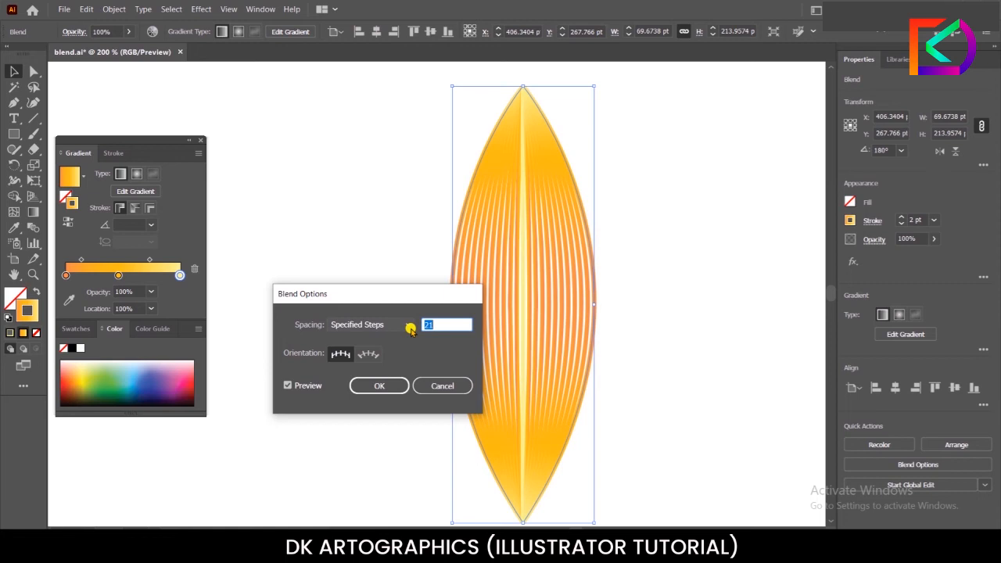
key(Down)
key(Down)
key(Down)
key(Down)
key(Down)
key(Down)
key(Down)
key(Down)
key(Down)
key(Down)
key(Down)
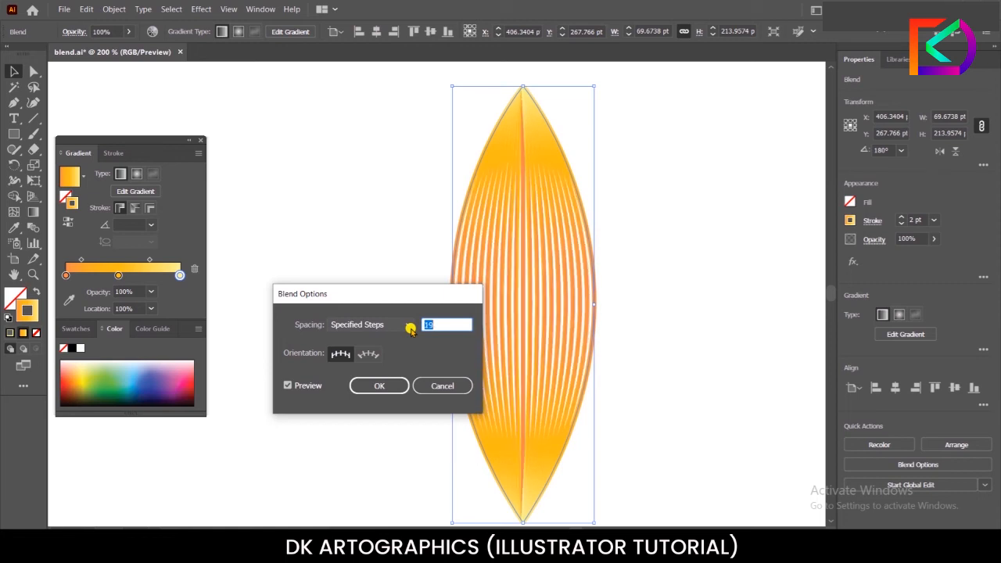
key(Down)
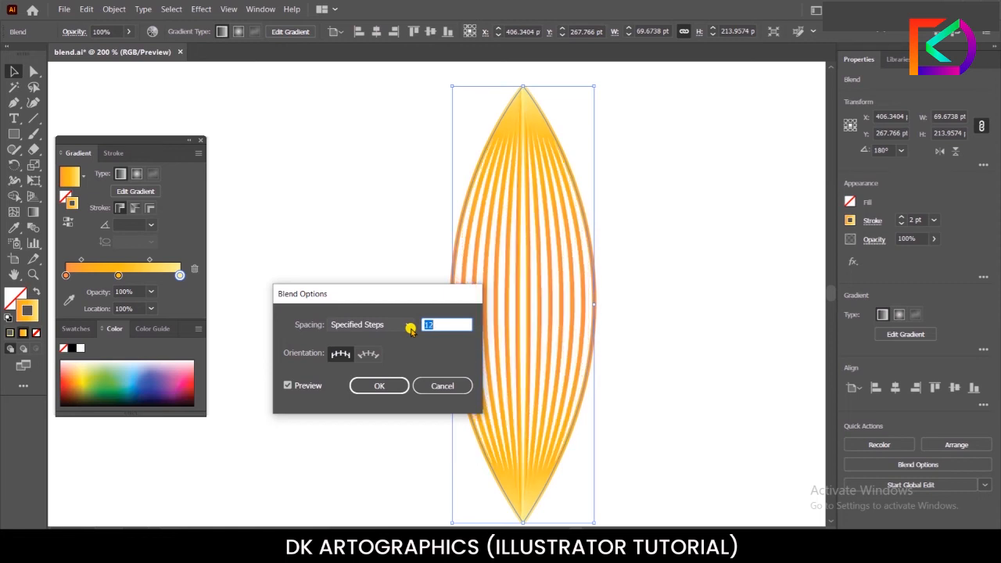
click(288, 387)
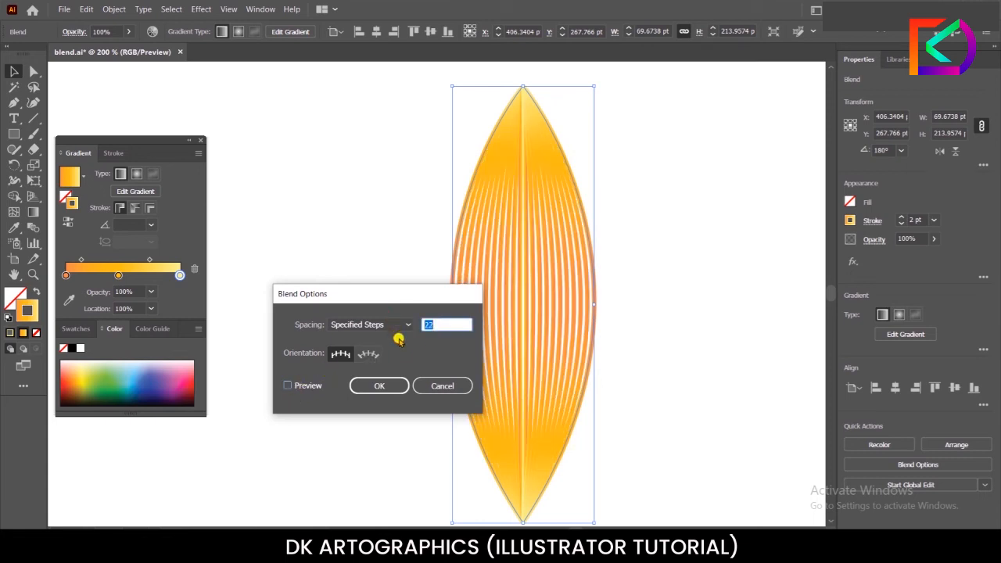
click(288, 387)
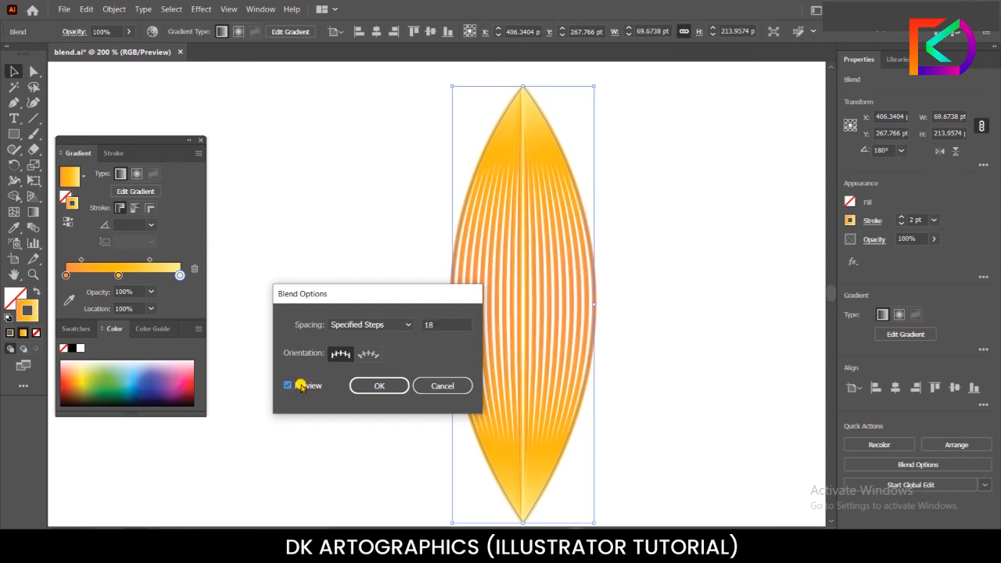
key(Up)
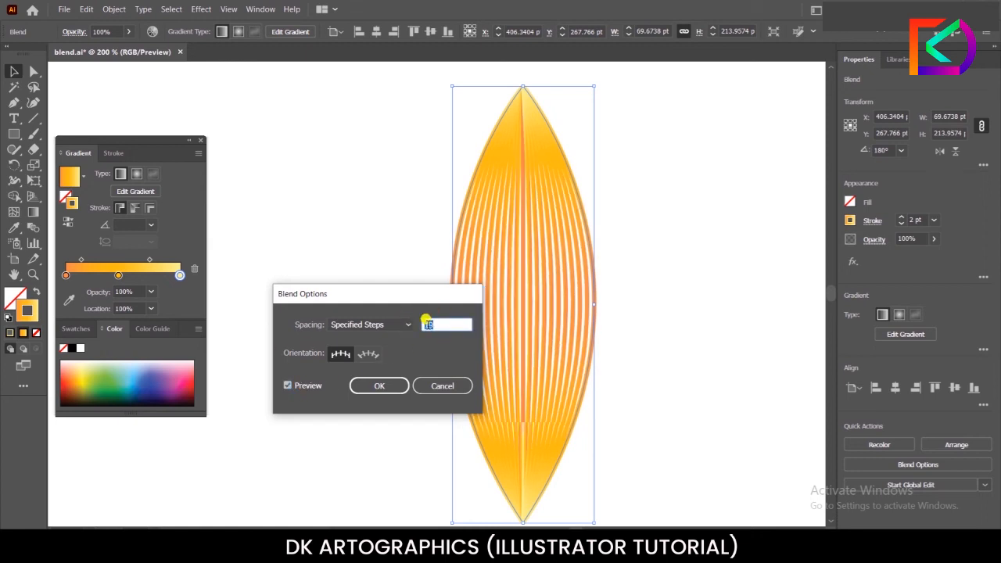
key(Down)
key(Down)
key(Down)
key(Down)
key(Down)
key(Down)
key(Down)
key(Down)
key(Down)
key(Down)
key(Down)
key(Up)
key(Up)
key(Up)
key(Up)
key(Up)
key(Up)
key(Up)
key(Up)
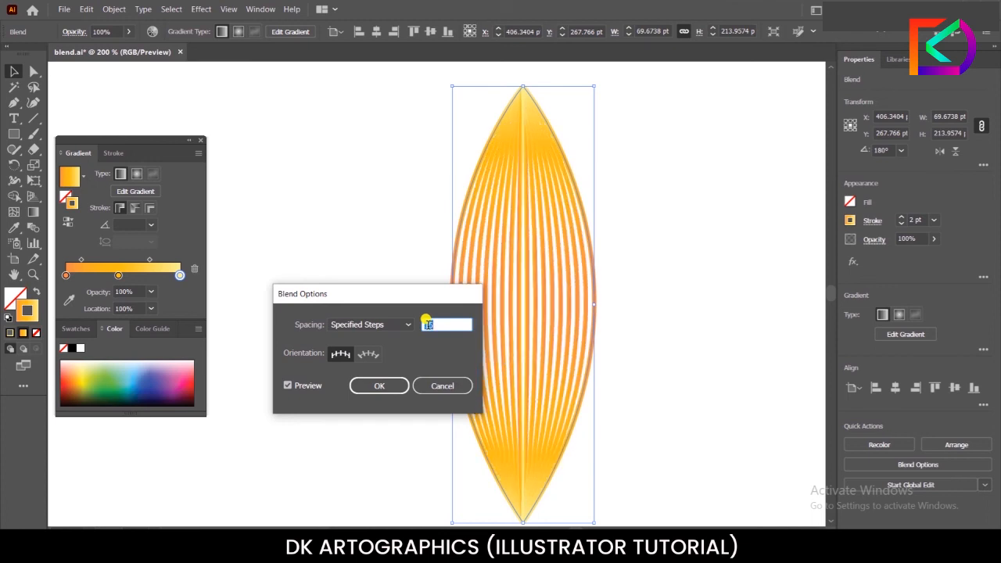
click(380, 387)
click(409, 279)
- Move the leaf about 93 pt up and 22 pt left, and rotate a copy 45° clockwise about its lower tip
scroll(493, 288, down, 2)
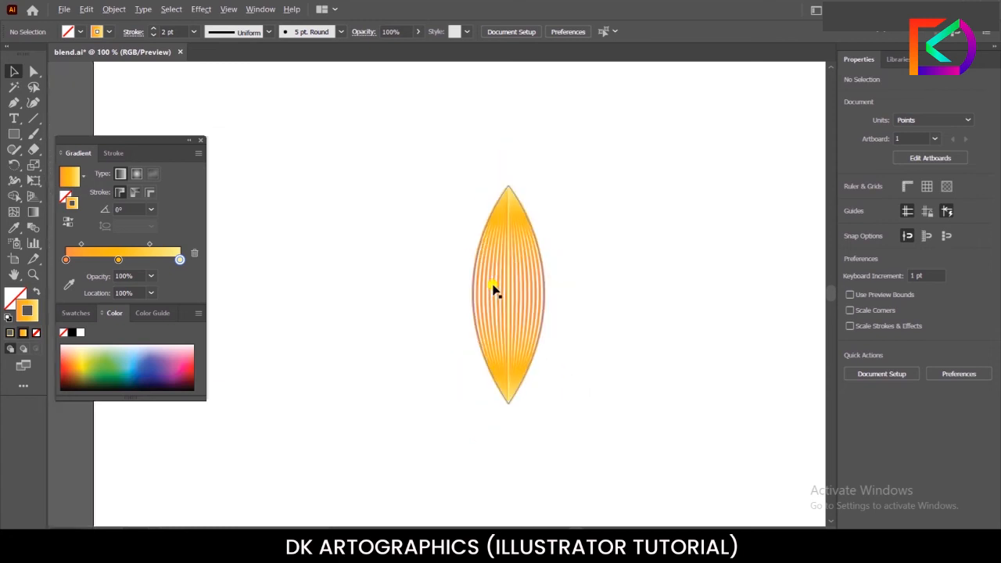
drag(514, 283, 489, 199)
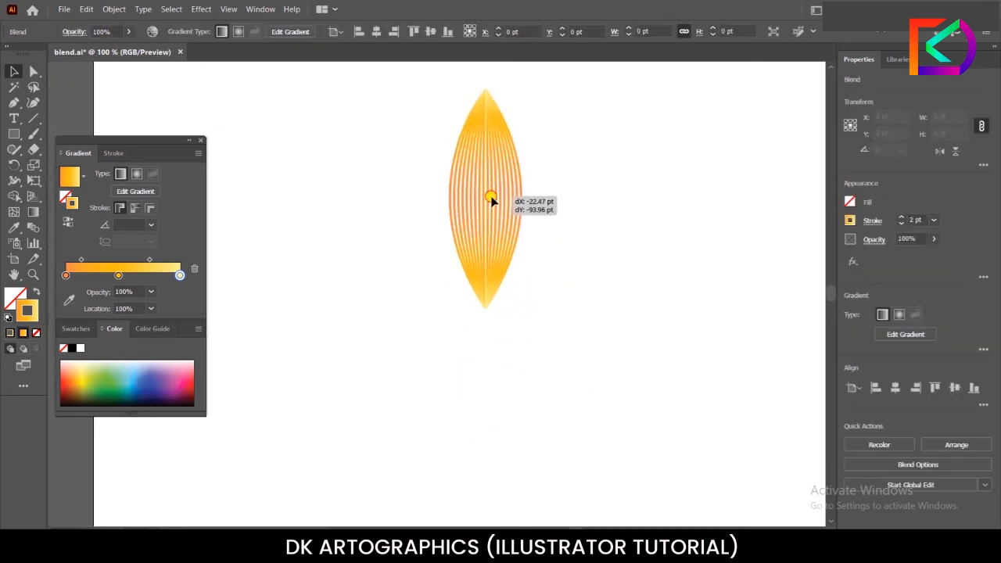
key(r)
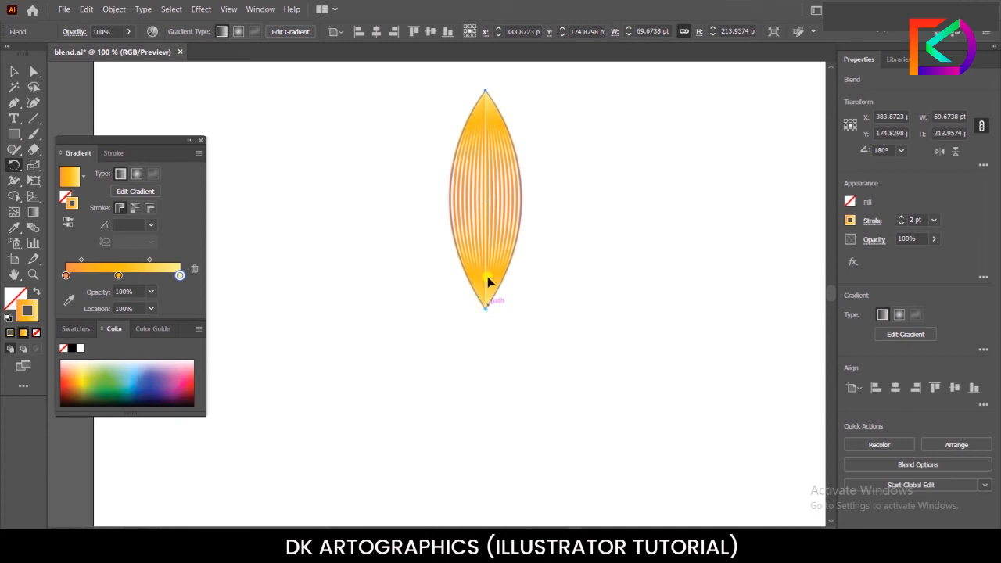
drag(485, 99, 617, 232)
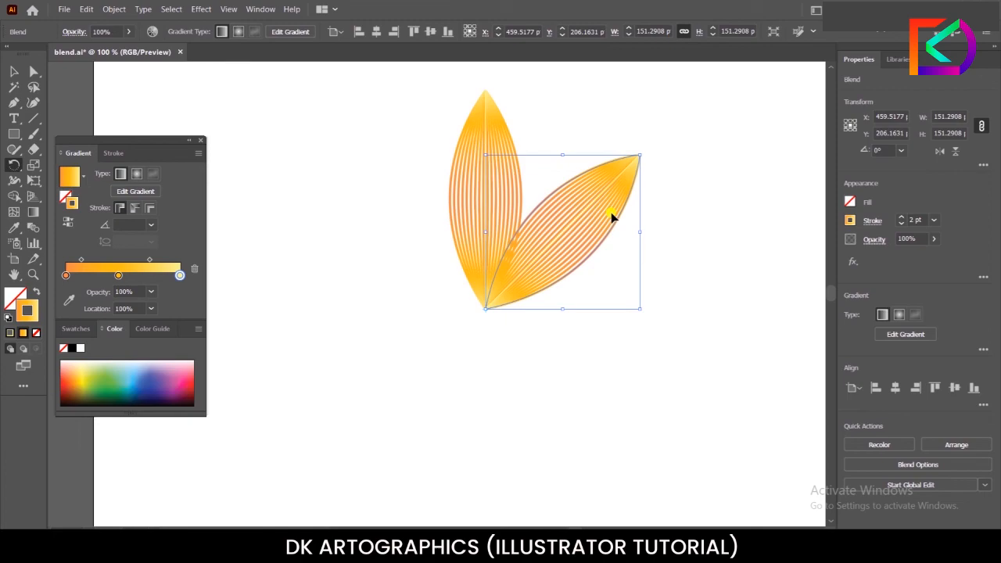
- Repeat the 45° rotated copy six more times to complete a flower of leaves
key(ctrl+d)
key(ctrl+d)
key(ctrl+d)
key(ctrl+d)
key(ctrl+d)
key(ctrl+d)
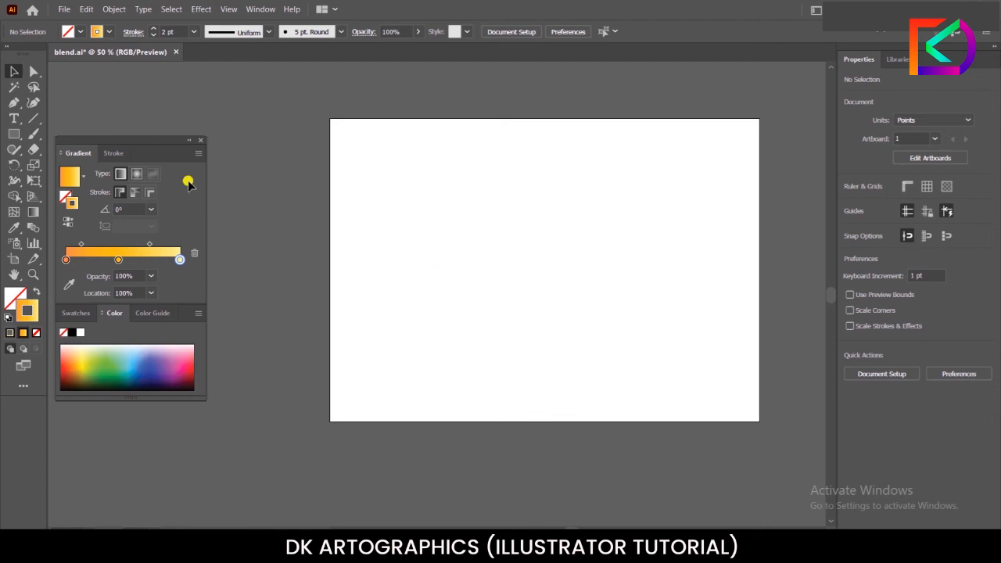
- Draw a vertical S-shaped curve about 261 pt tall and 45 pt wide with the Pen tool on the empty artboard
click(15, 102)
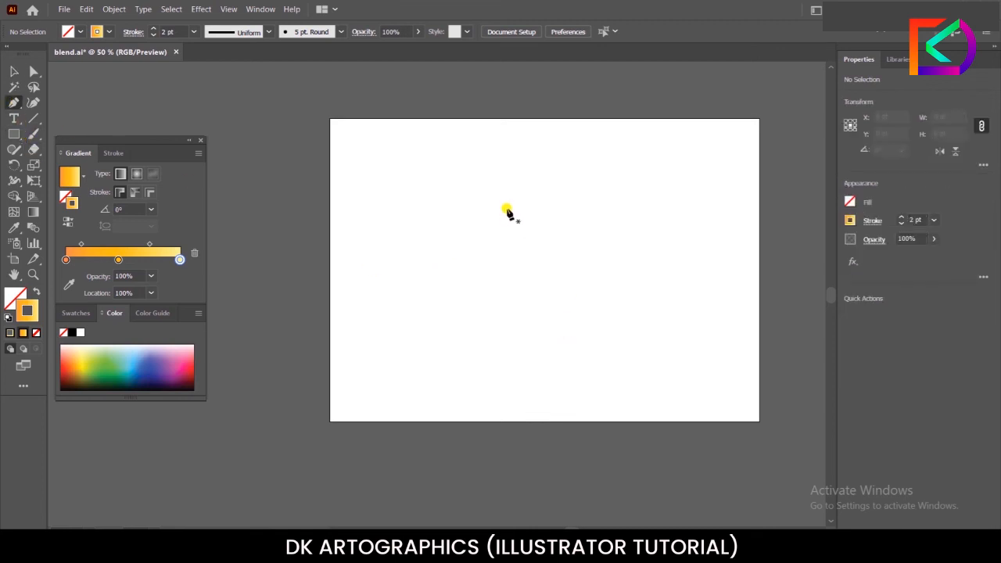
scroll(555, 237, up, 1)
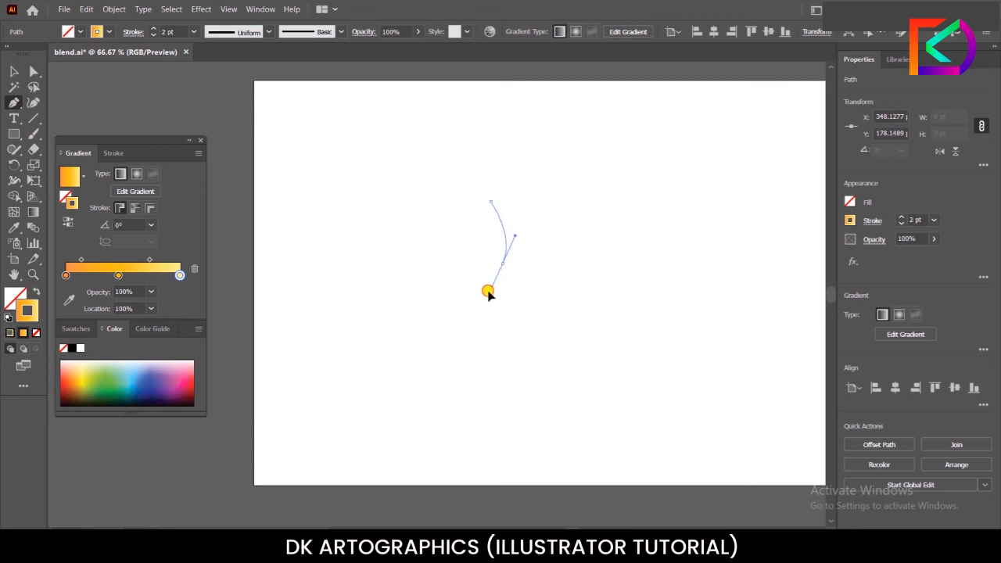
drag(491, 377, 502, 391)
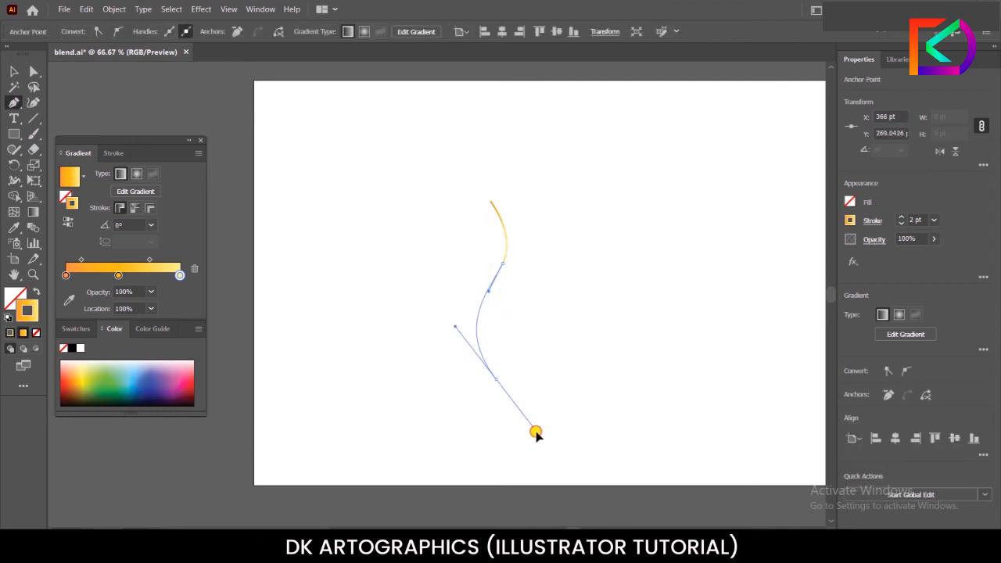
click(13, 70)
click(420, 300)
- Place a copy of the S-curve, reflected across the vertical axis, to its right to form a vase outline about 145 pt wide
drag(477, 335, 560, 337)
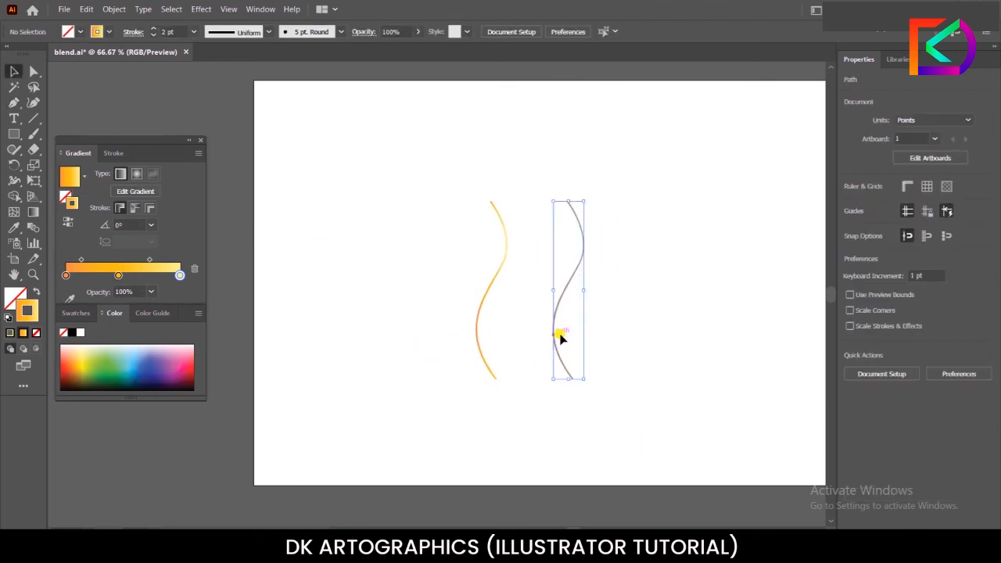
right_click(560, 337)
mouse_move(621, 264)
click(710, 306)
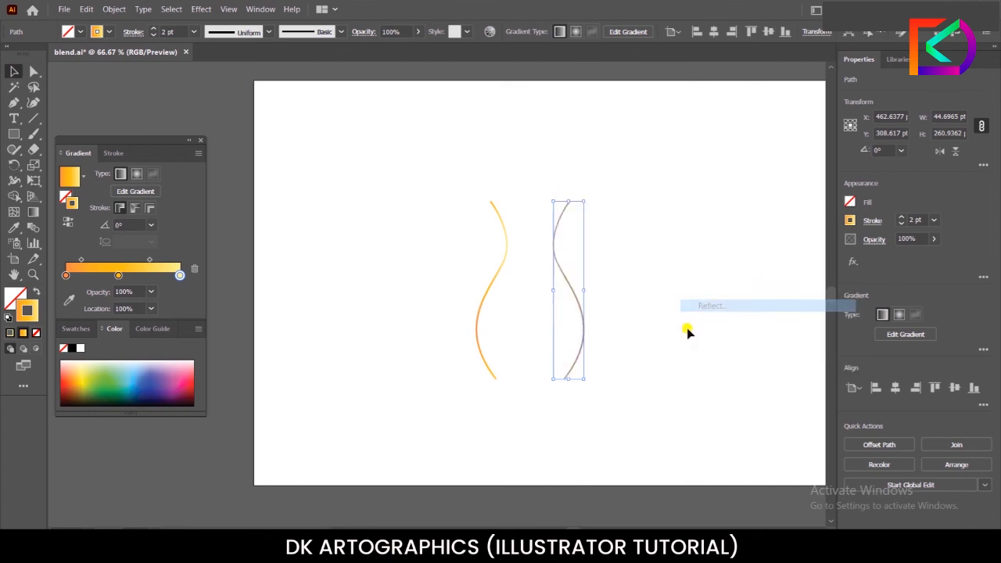
click(505, 353)
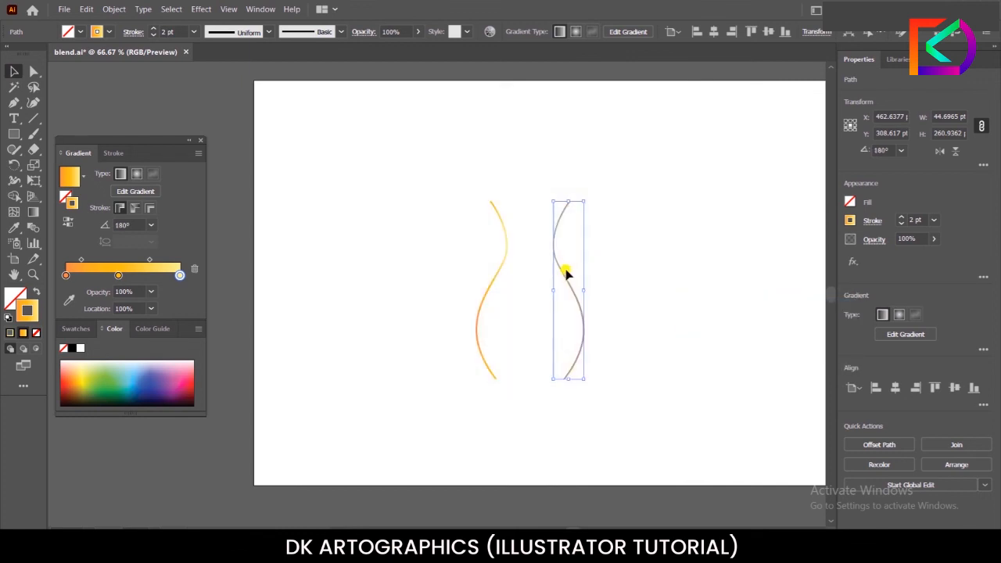
drag(560, 270, 552, 272)
- Make a blend between the two mirrored S-curves to fill the vase shape, and reselect the blend
drag(443, 241, 607, 313)
key(ctrl+equal)
key(ctrl+equal)
click(114, 9)
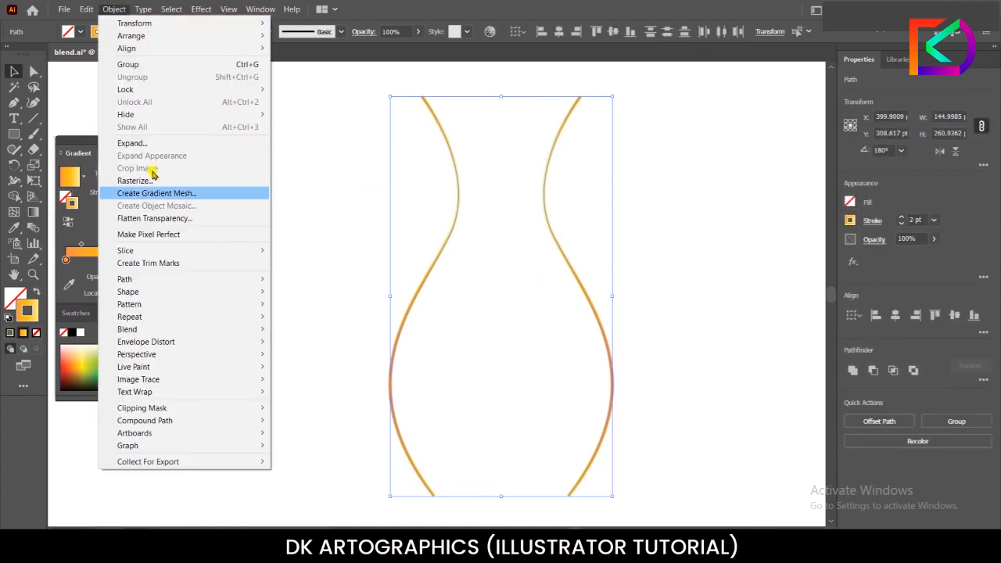
mouse_move(212, 329)
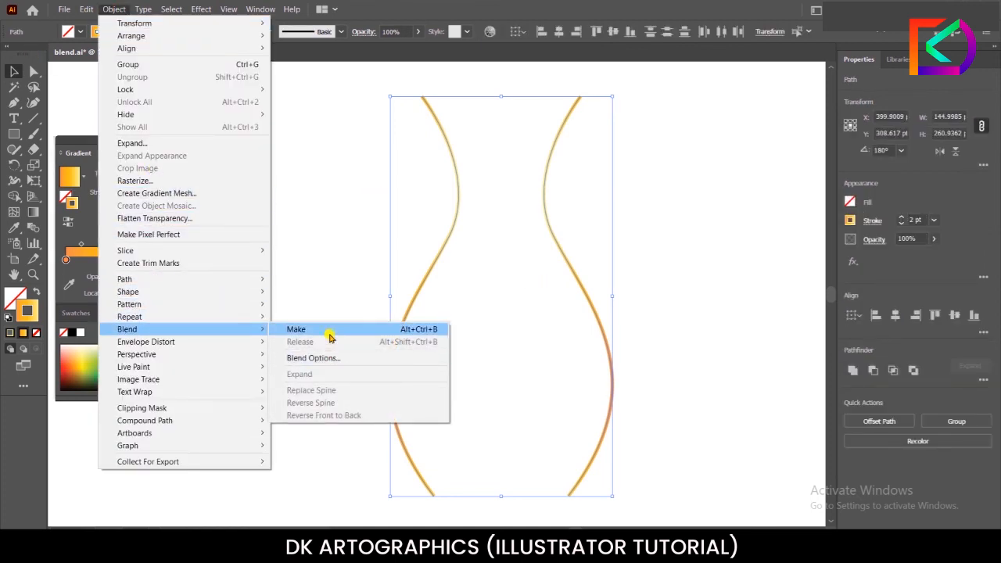
click(330, 335)
click(321, 289)
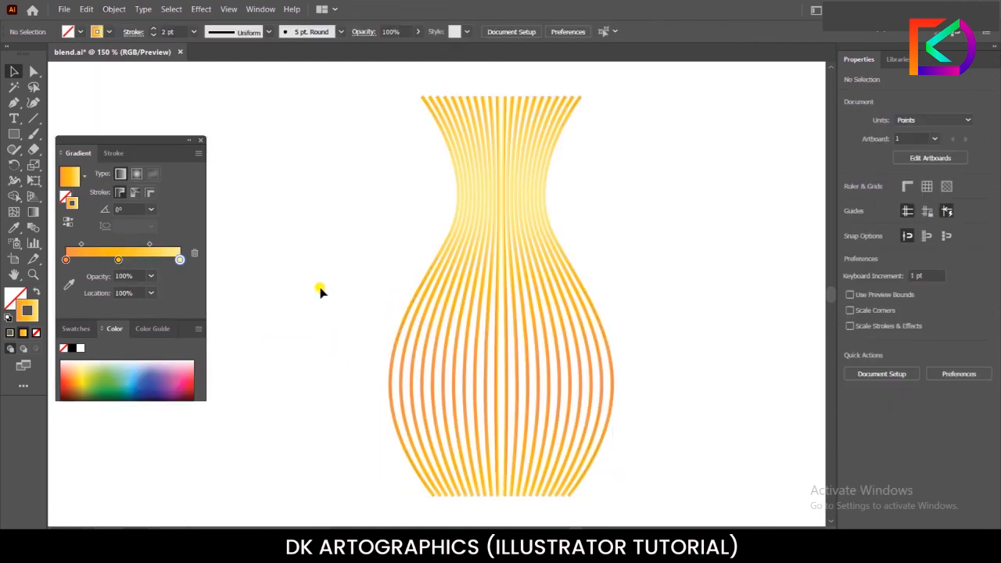
click(469, 360)
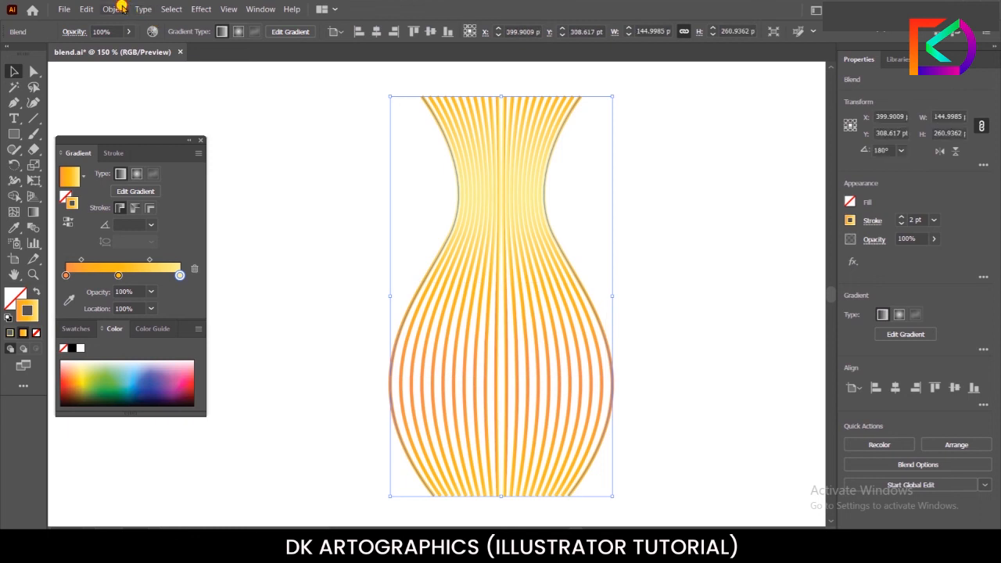
- Set the vase blend's spacing to 55 specified steps with preview on, and deselect the vase
click(114, 9)
mouse_move(190, 329)
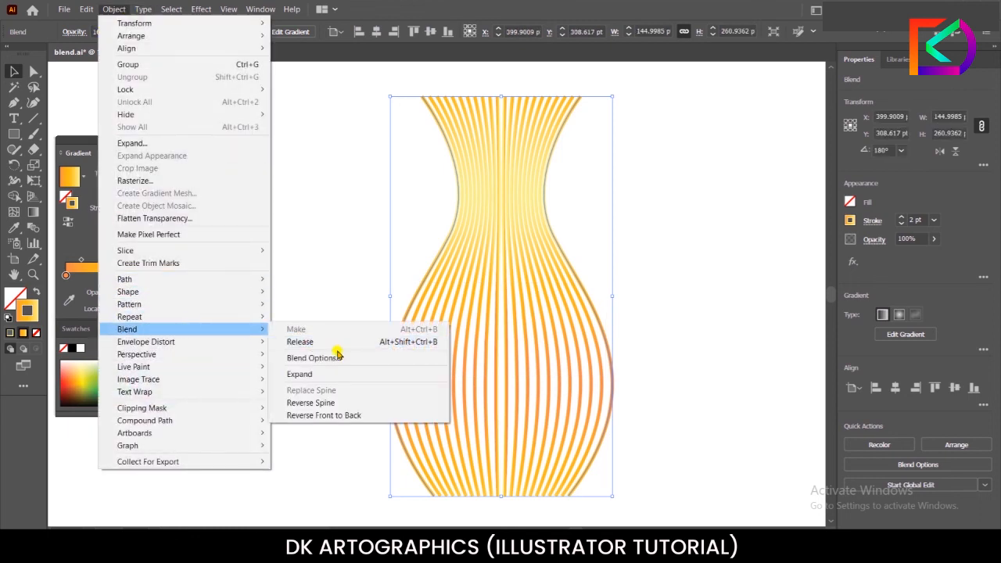
click(328, 359)
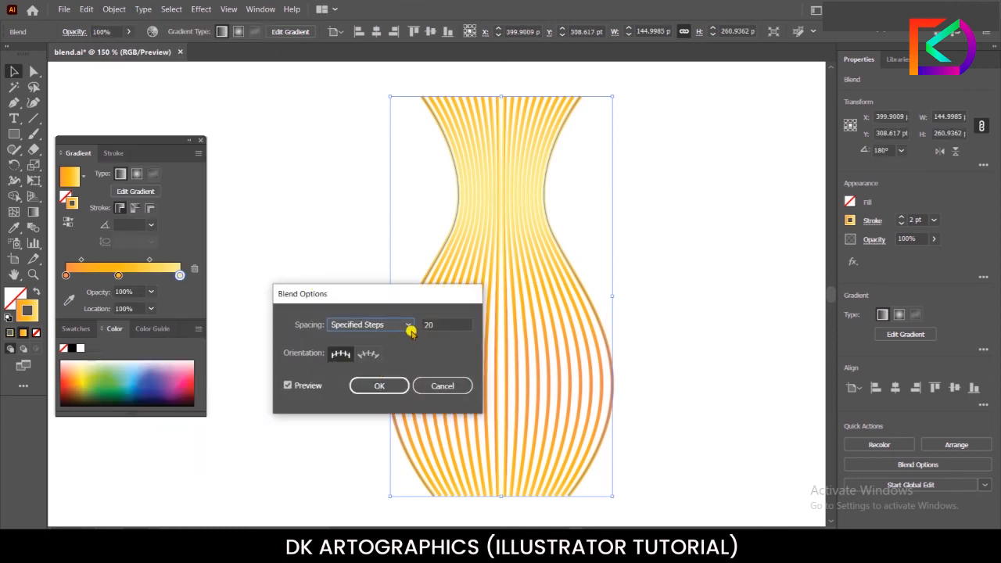
click(443, 323)
key(Up)
key(Up)
key(Up)
key(Up)
key(Up)
key(Up)
key(Up)
key(Up)
key(Up)
key(Up)
key(Up)
key(Up)
key(Up)
key(Up)
key(Up)
key(Up)
key(Up)
key(Up)
key(Up)
key(Up)
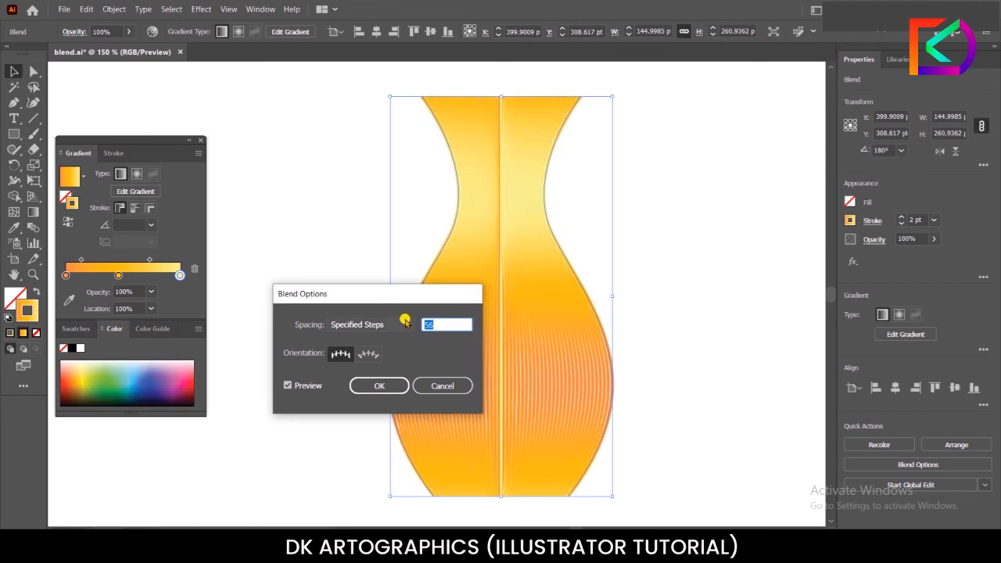
click(378, 386)
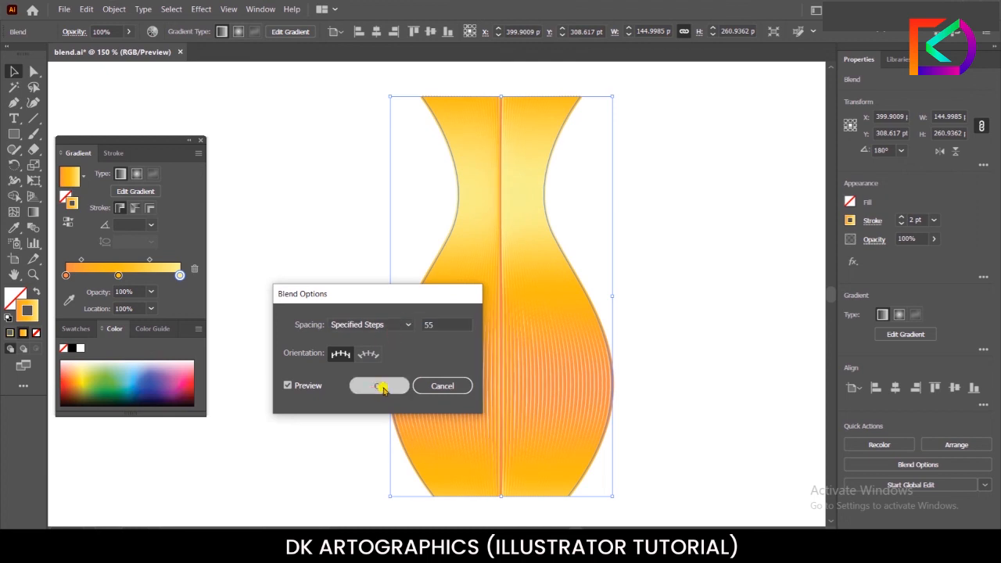
click(366, 377)
scroll(312, 310, down, 1)
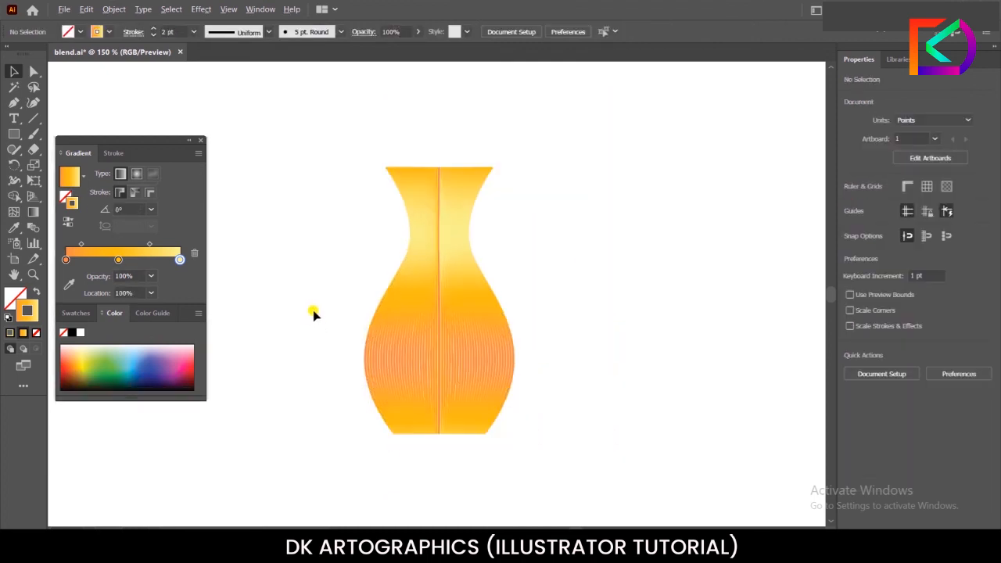
scroll(346, 341, up, 1)
scroll(349, 334, down, 1)
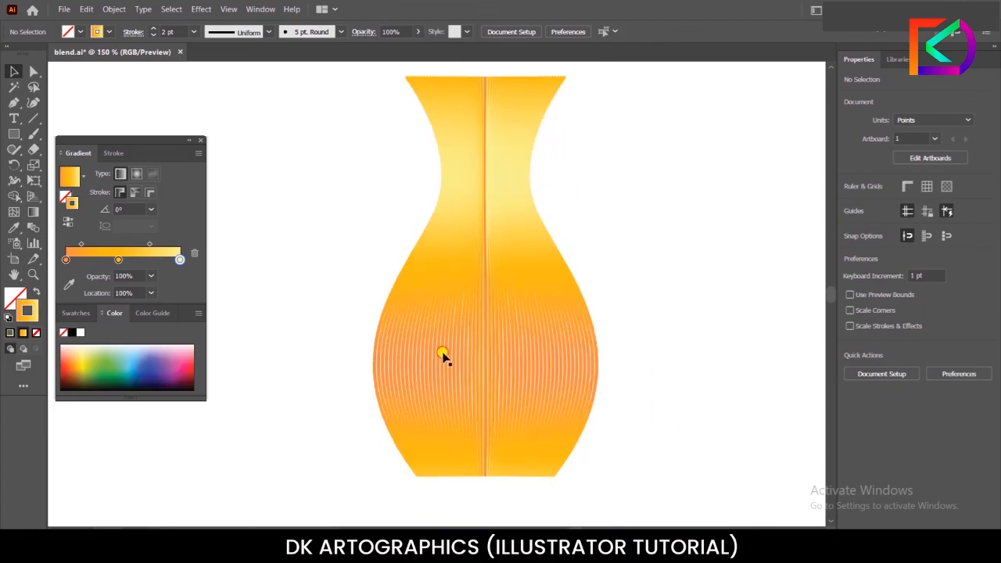